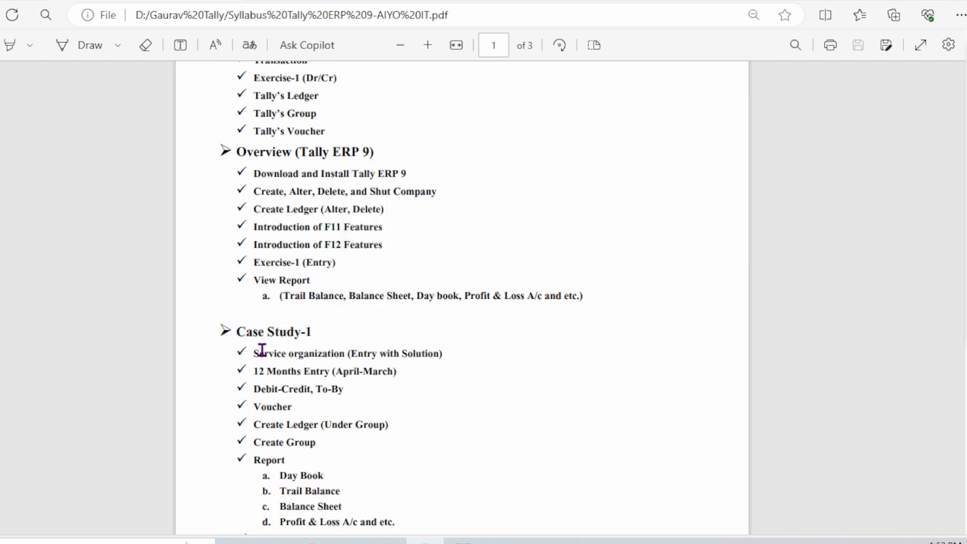
Review the Case Study-1 topics in the syllabus, including 12 Months Entry and Create Ledger.
{"action": "left_click", "coordinate": [346, 369]}
{"action": "left_click_drag", "start_coordinate": [264, 371], "coordinate": [351, 372]}
{"action": "scroll", "coordinate": [355, 378], "scroll_direction": "down", "scroll_amount": 2}
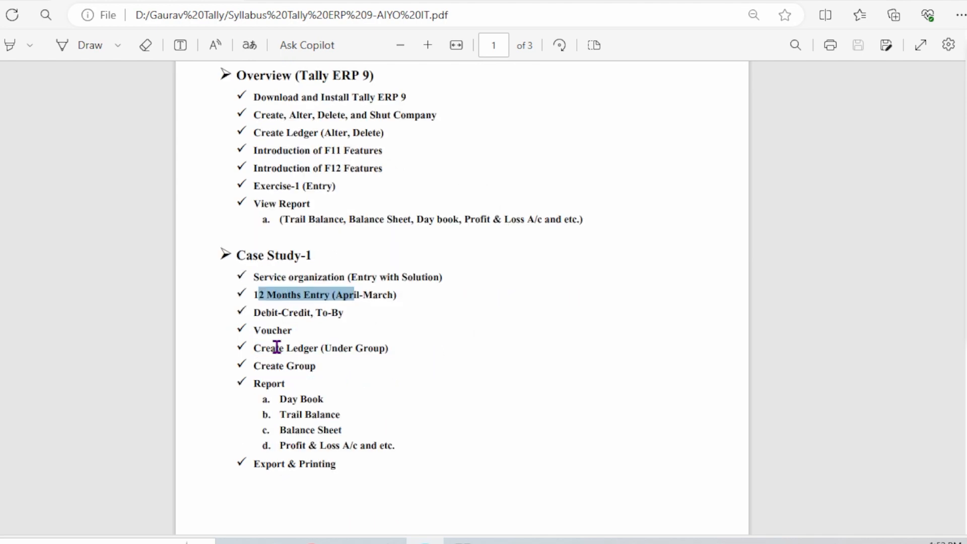
{"action": "left_click_drag", "start_coordinate": [277, 347], "coordinate": [320, 353]}
{"action": "left_click", "coordinate": [316, 358]}
{"action": "scroll", "coordinate": [315, 361], "scroll_direction": "down", "scroll_amount": 6}
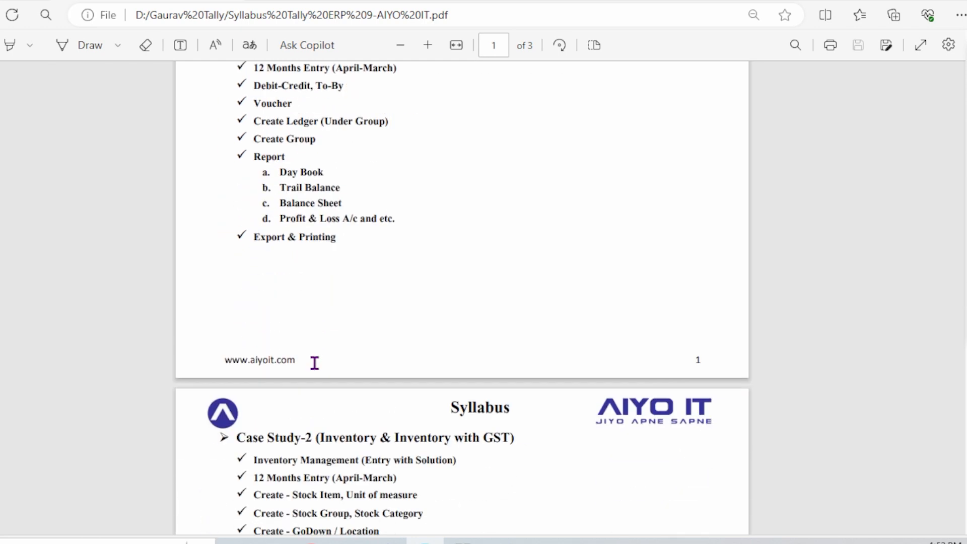
Examine the Case Study-2 (Inventory & Inventory with GST) heading and its first syllabus topics.
{"action": "left_click_drag", "start_coordinate": [237, 286], "coordinate": [515, 287]}
{"action": "left_click", "coordinate": [332, 295]}
{"action": "left_click", "coordinate": [492, 317]}
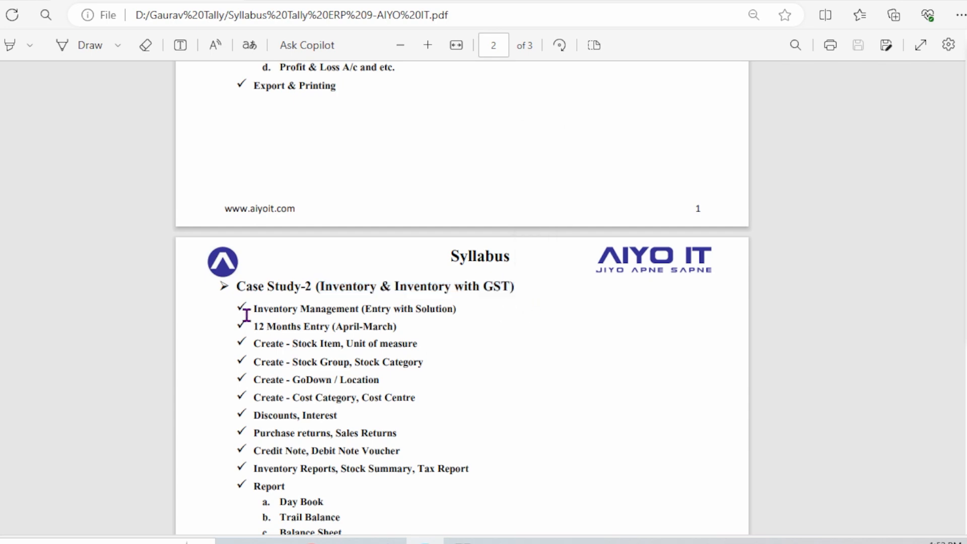
{"action": "left_click_drag", "start_coordinate": [247, 316], "coordinate": [258, 327]}
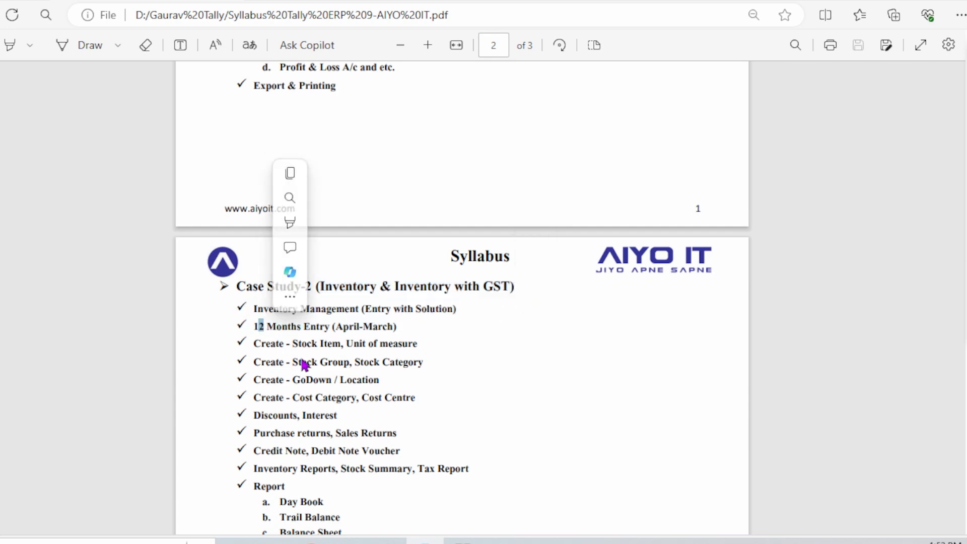
{"action": "scroll", "coordinate": [300, 360], "scroll_direction": "up", "scroll_amount": 2}
{"action": "scroll", "coordinate": [298, 378], "scroll_direction": "up", "scroll_amount": 1}
{"action": "scroll", "coordinate": [298, 378], "scroll_direction": "down", "scroll_amount": 2}
Read through the remaining Case Study-2 topics, from stock groups and cost centres to reports and Export & Printing.
{"action": "left_click_drag", "start_coordinate": [250, 381], "coordinate": [325, 381]}
{"action": "left_click_drag", "start_coordinate": [250, 403], "coordinate": [307, 403]}
{"action": "left_click_drag", "start_coordinate": [251, 426], "coordinate": [295, 431]}
{"action": "scroll", "coordinate": [282, 438], "scroll_direction": "down", "scroll_amount": 1}
{"action": "left_click_drag", "start_coordinate": [262, 372], "coordinate": [286, 398]}
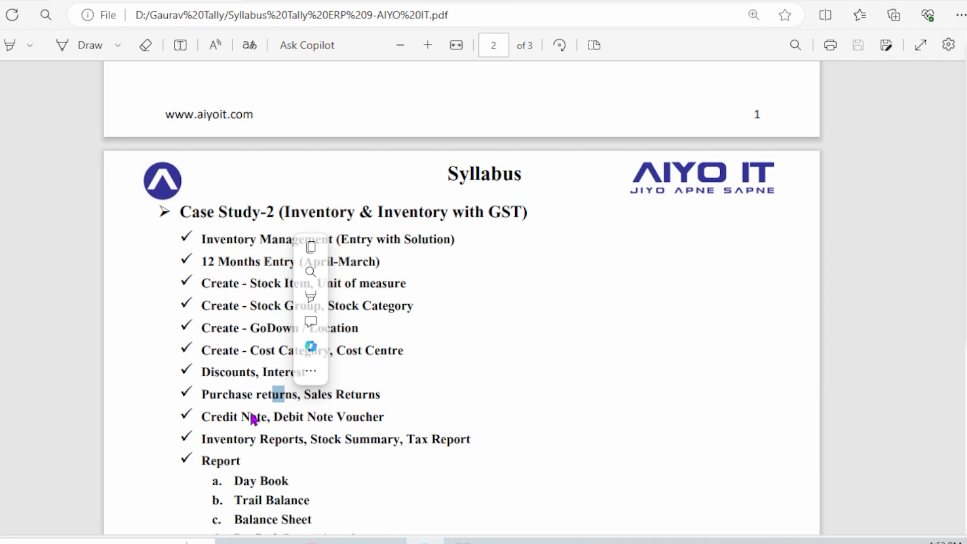
{"action": "scroll", "coordinate": [272, 410], "scroll_direction": "down", "scroll_amount": 2}
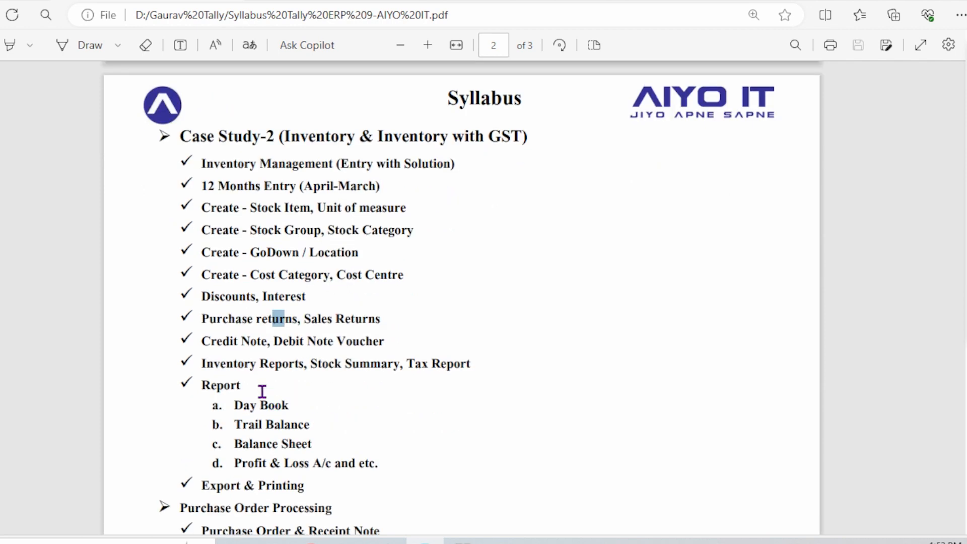
{"action": "left_click_drag", "start_coordinate": [180, 139], "coordinate": [391, 484]}
{"action": "left_click", "coordinate": [287, 308]}
Switch to Tally.ERP 9 and begin a new company named Case-2, keeping the default mailing name and country India.
{"action": "key", "text": "alt+Tab"}
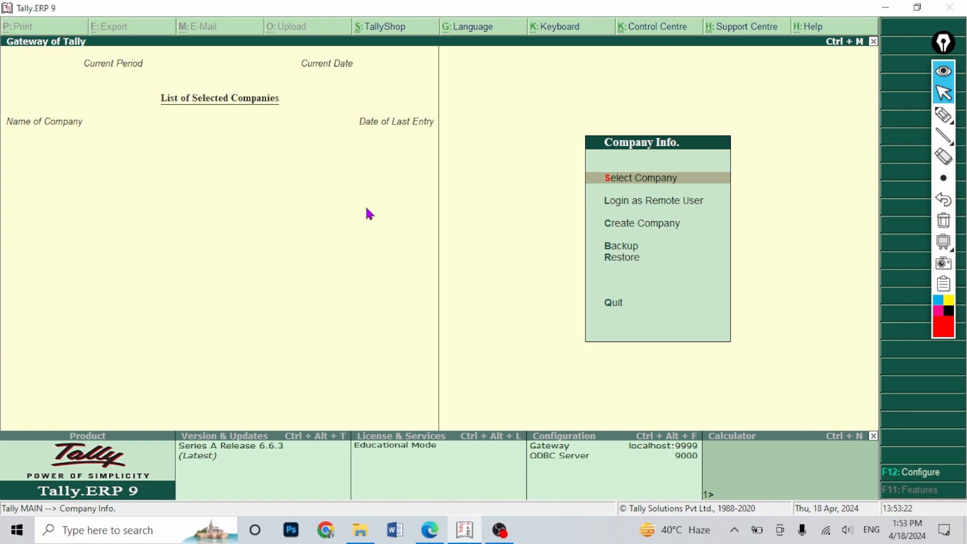
{"action": "key", "text": "Down"}
{"action": "key", "text": "Down"}
{"action": "key", "text": "Return"}
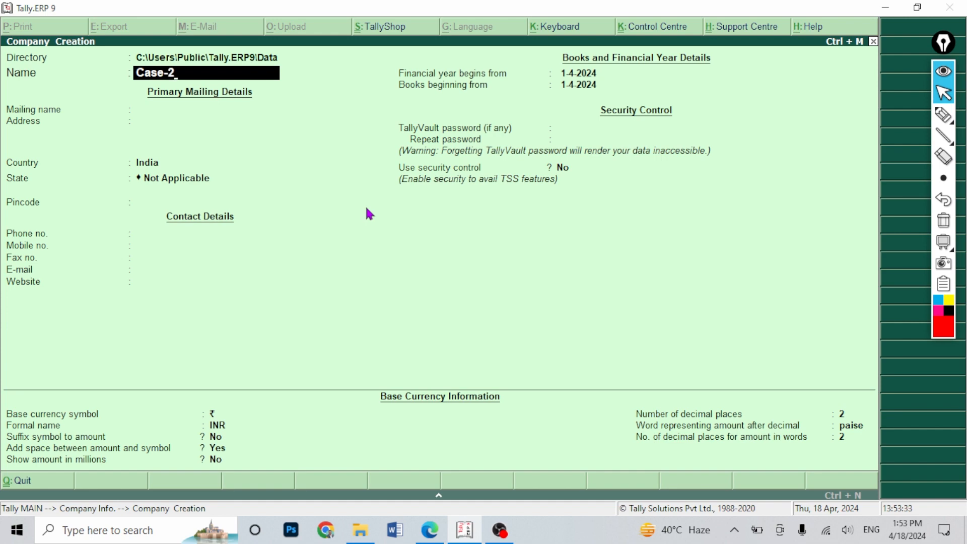
{"action": "type", "text": "Case-2"}
{"action": "key", "text": "Return"}
{"action": "key", "text": "Return"}
{"action": "key", "text": "Return"}
{"action": "key", "text": "Return"}
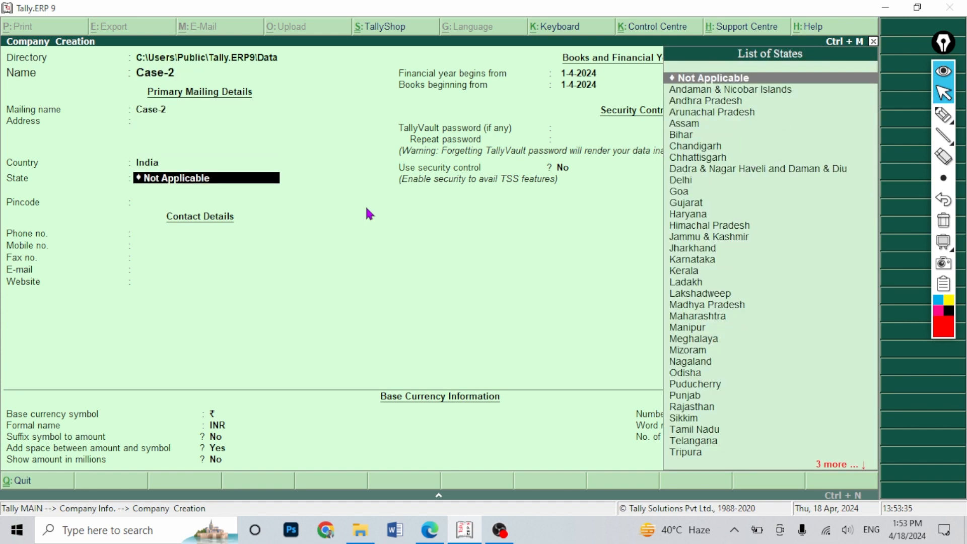
Set the new company's state to Uttar Pradesh and leave the pincode, phone, mobile and fax fields blank.
{"action": "type", "text": "U"}
{"action": "key", "text": "Down"}
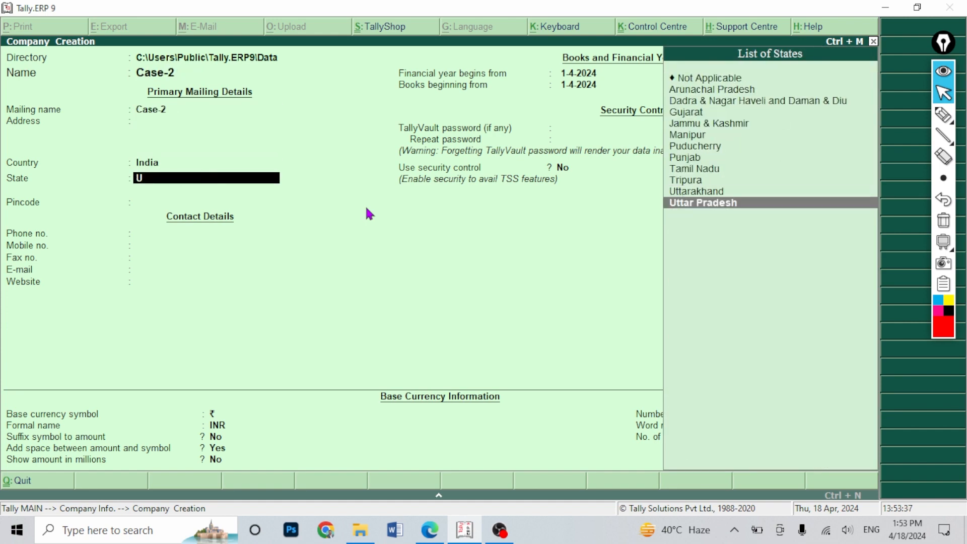
{"action": "key", "text": "Return"}
{"action": "key", "text": "Return"}
{"action": "key", "text": "Return"}
{"action": "key", "text": "Return"}
{"action": "key", "text": "Return"}
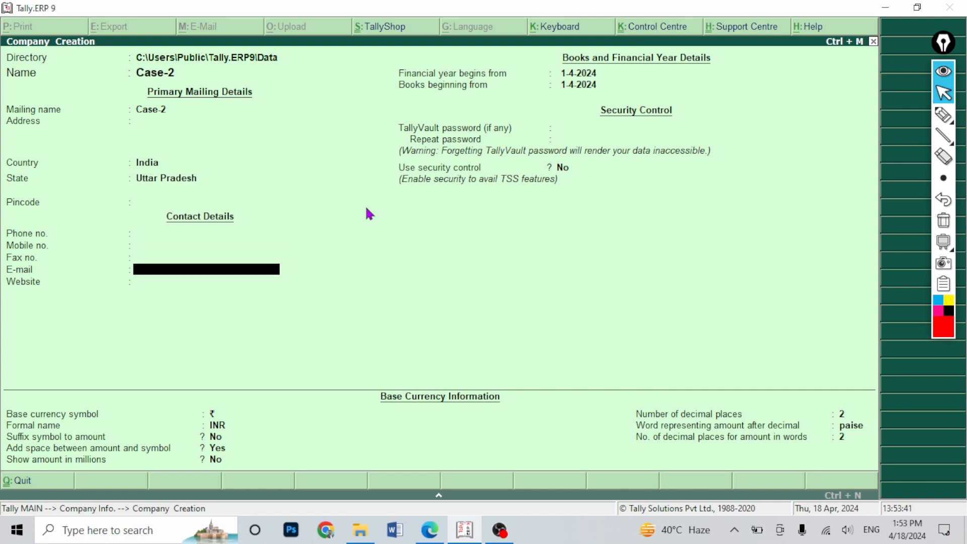
{"action": "key", "text": "Return"}
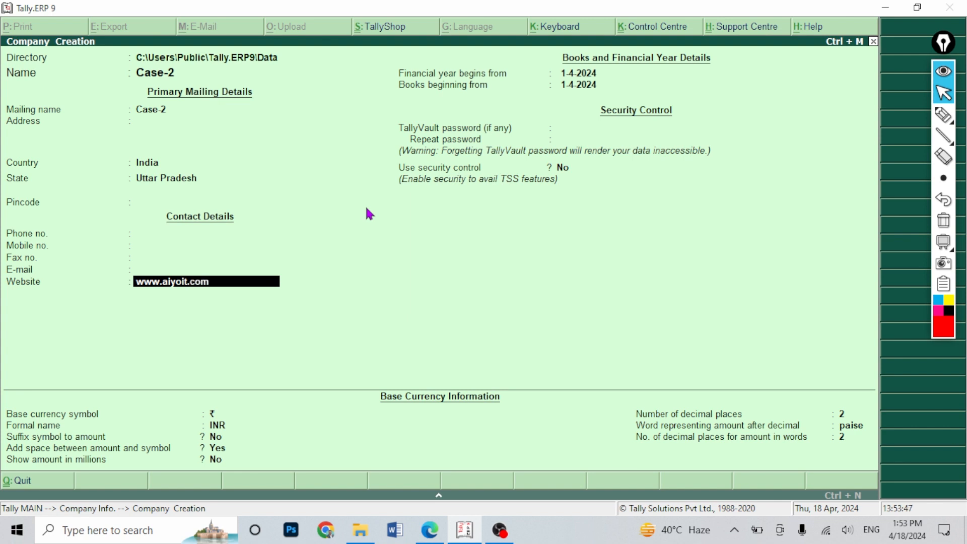
{"action": "key", "text": "Return"}
{"action": "key", "text": "Return"}
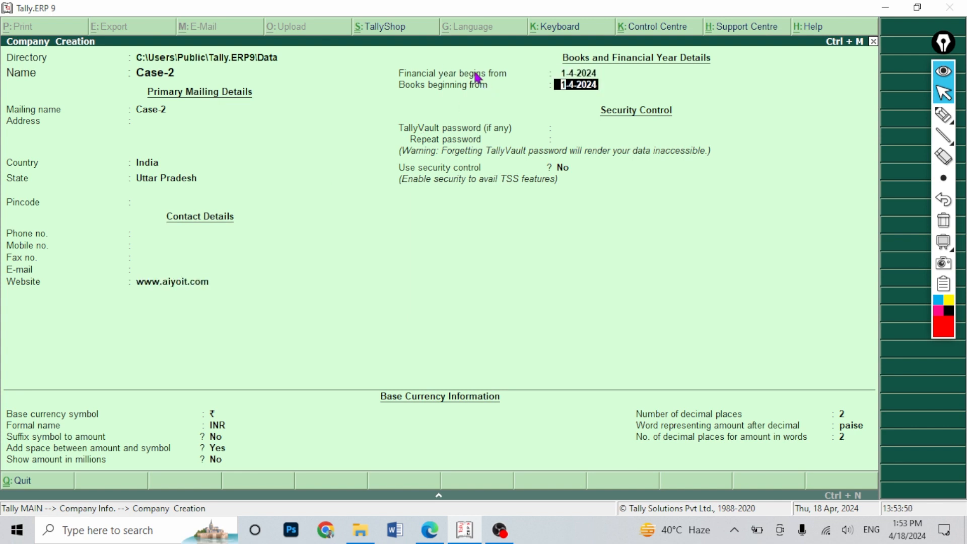
{"action": "key", "text": "Return"}
{"action": "key", "text": "Return"}
{"action": "key", "text": "Return"}
{"action": "key", "text": "Return"}
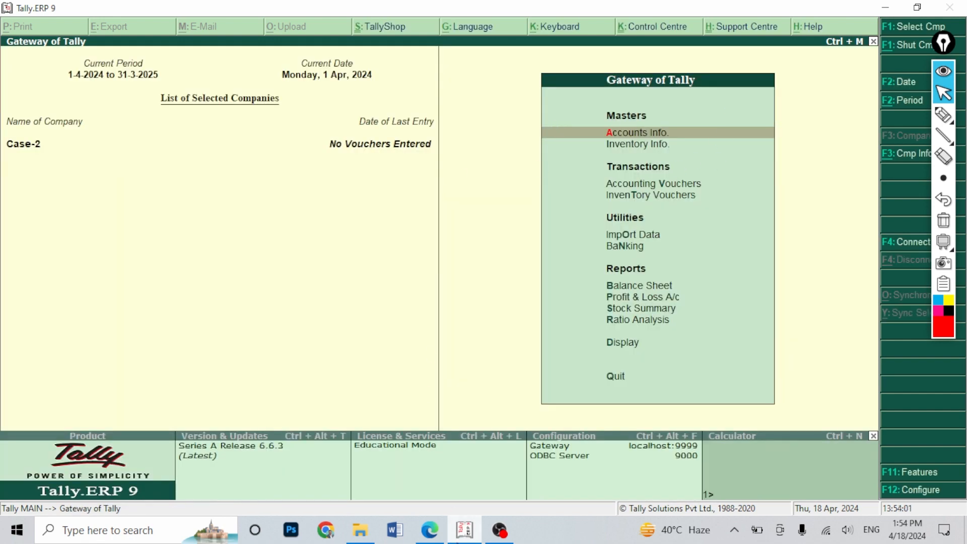
Switch to the PDF in Edge, open the Lecture-23 April Case Study-2 exercise and read its first transactions.
{"action": "left_click", "coordinate": [430, 529]}
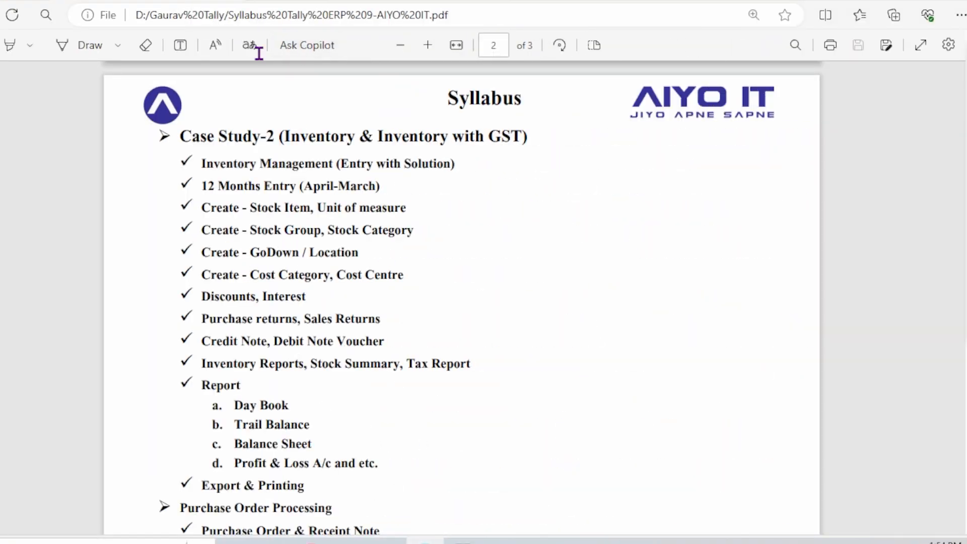
{"action": "left_click", "coordinate": [303, 1]}
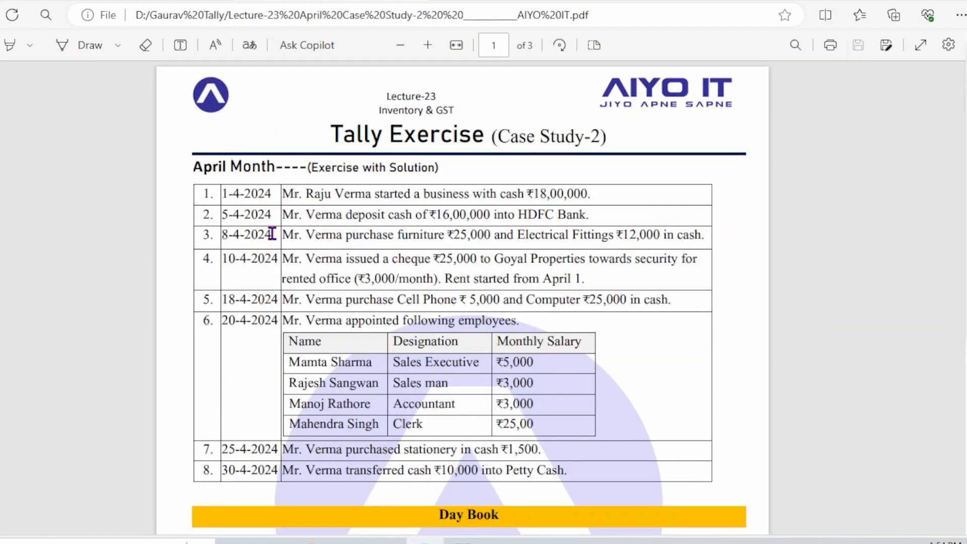
{"action": "scroll", "coordinate": [271, 237], "scroll_direction": "up", "scroll_amount": 2}
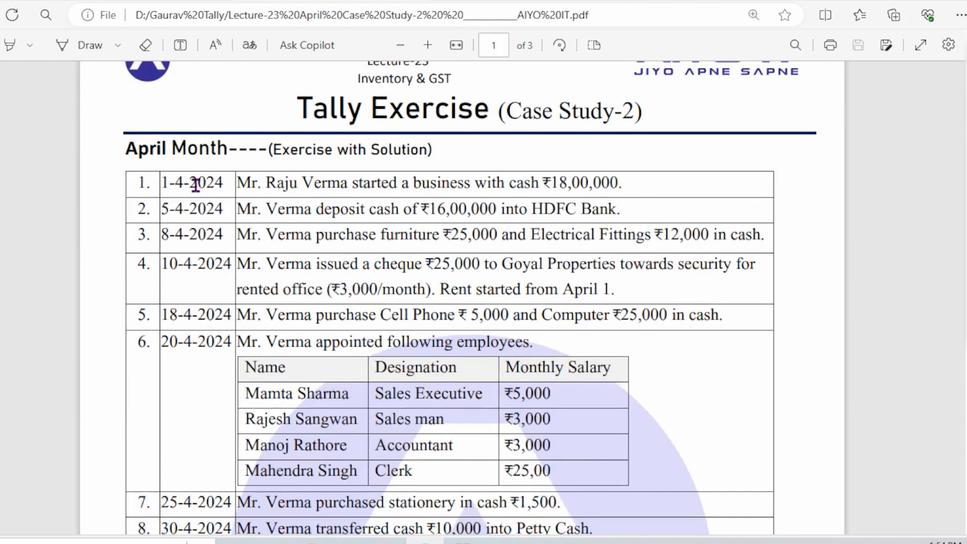
{"action": "left_click_drag", "start_coordinate": [121, 150], "coordinate": [267, 242]}
{"action": "left_click", "coordinate": [267, 242]}
{"action": "left_click_drag", "start_coordinate": [255, 176], "coordinate": [524, 187]}
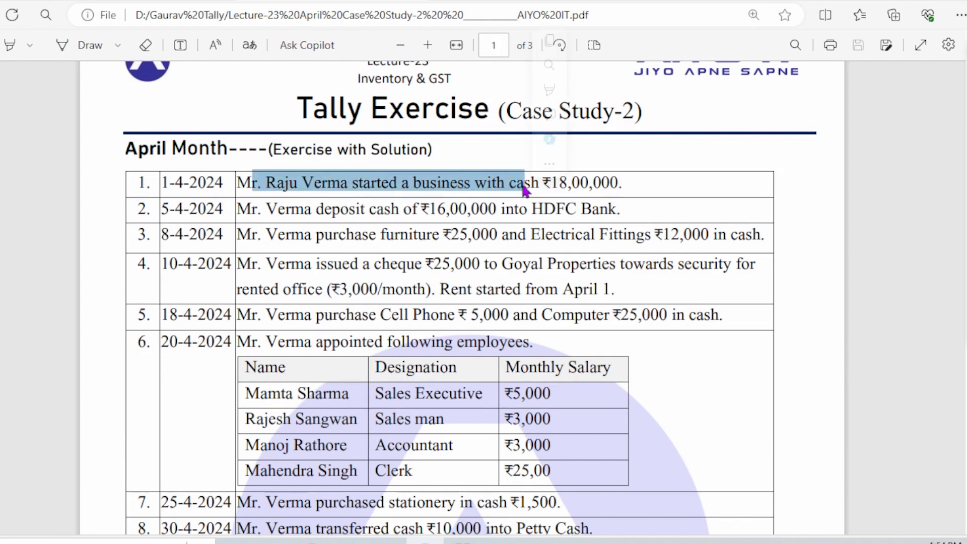
{"action": "left_click_drag", "start_coordinate": [359, 212], "coordinate": [476, 226]}
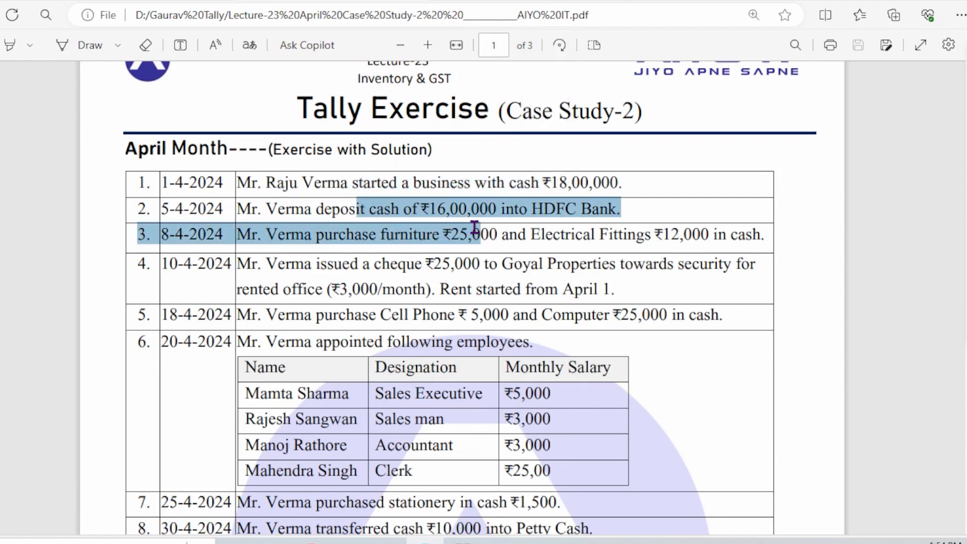
{"action": "left_click", "coordinate": [393, 257]}
{"action": "scroll", "coordinate": [413, 331], "scroll_direction": "down", "scroll_amount": 3}
{"action": "scroll", "coordinate": [413, 331], "scroll_direction": "up", "scroll_amount": 3}
Examine the Lecture-24 May exercise, especially transaction 10 on salaries maintained by cost centre and cost category.
{"action": "key", "text": "ctrl+Tab"}
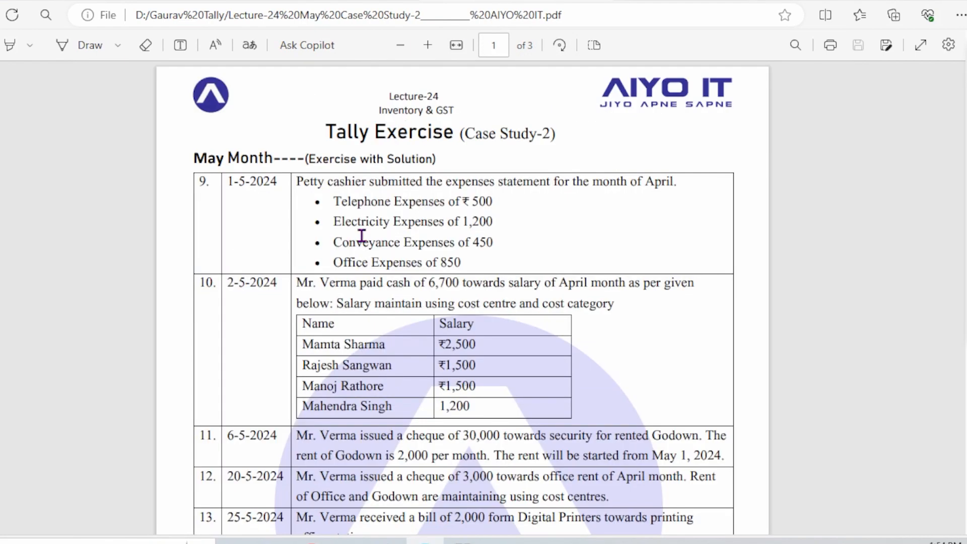
{"action": "scroll", "coordinate": [360, 219], "scroll_direction": "down", "scroll_amount": 1}
{"action": "scroll", "coordinate": [358, 230], "scroll_direction": "up", "scroll_amount": 2}
{"action": "scroll", "coordinate": [354, 233], "scroll_direction": "up", "scroll_amount": 1}
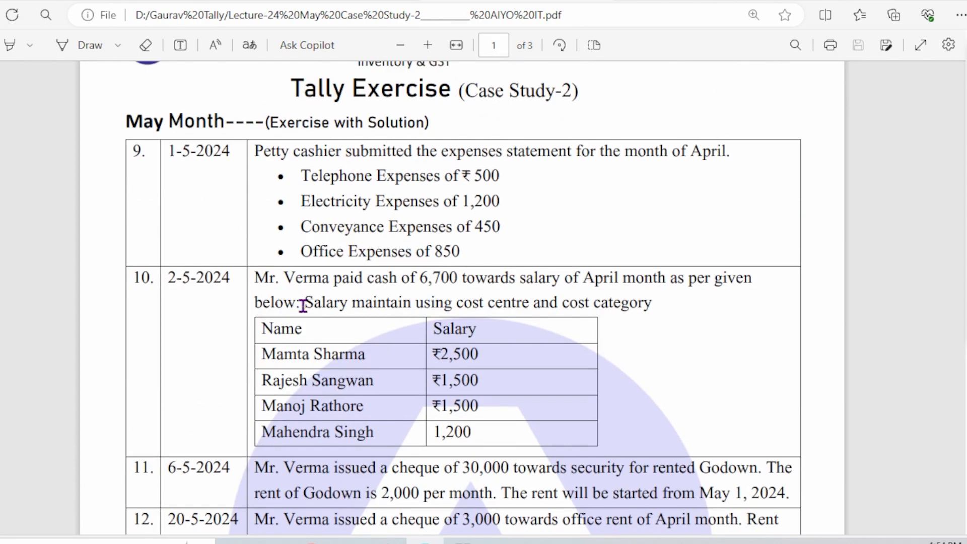
{"action": "left_click_drag", "start_coordinate": [302, 298], "coordinate": [644, 314]}
{"action": "left_click", "coordinate": [351, 293]}
{"action": "left_click_drag", "start_coordinate": [439, 302], "coordinate": [635, 304]}
{"action": "left_click", "coordinate": [356, 352]}
{"action": "left_click_drag", "start_coordinate": [356, 352], "coordinate": [388, 388]}
{"action": "scroll", "coordinate": [428, 181], "scroll_direction": "up", "scroll_amount": 1}
{"action": "scroll", "coordinate": [443, 211], "scroll_direction": "down", "scroll_amount": 6}
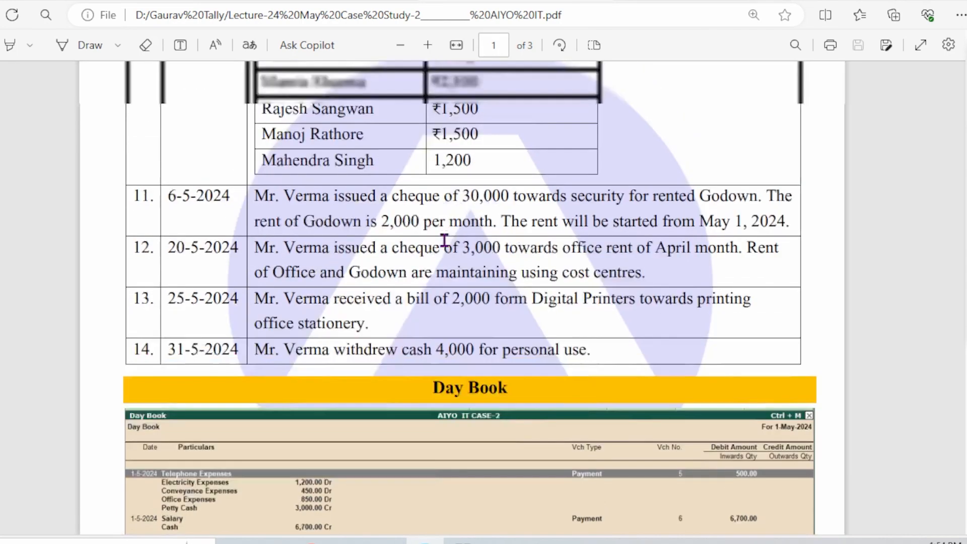
{"action": "scroll", "coordinate": [445, 241], "scroll_direction": "up", "scroll_amount": 1}
Return to the April exercise and read transaction 1 about starting the business with cash.
{"action": "left_click", "coordinate": [333, 5]}
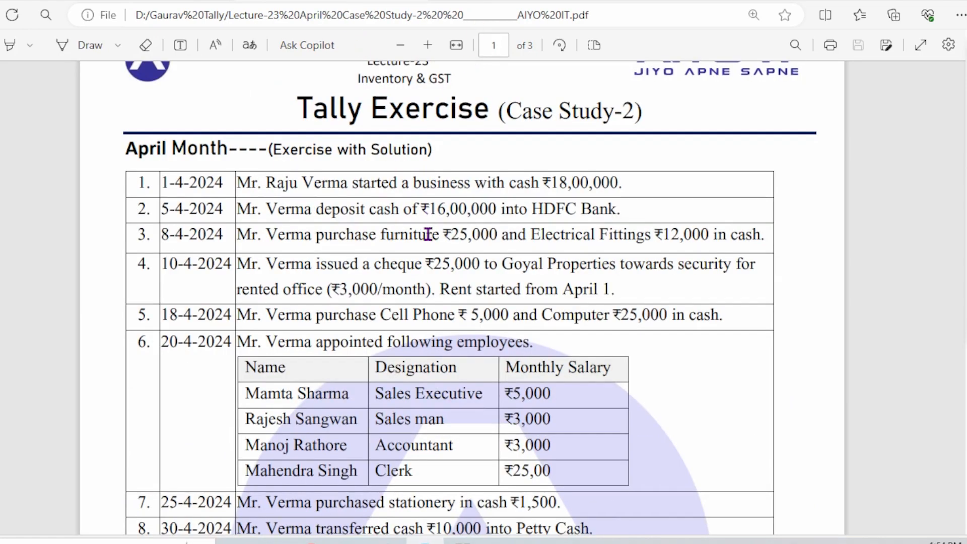
{"action": "scroll", "coordinate": [373, 283], "scroll_direction": "up", "scroll_amount": 2, "text": "ctrl"}
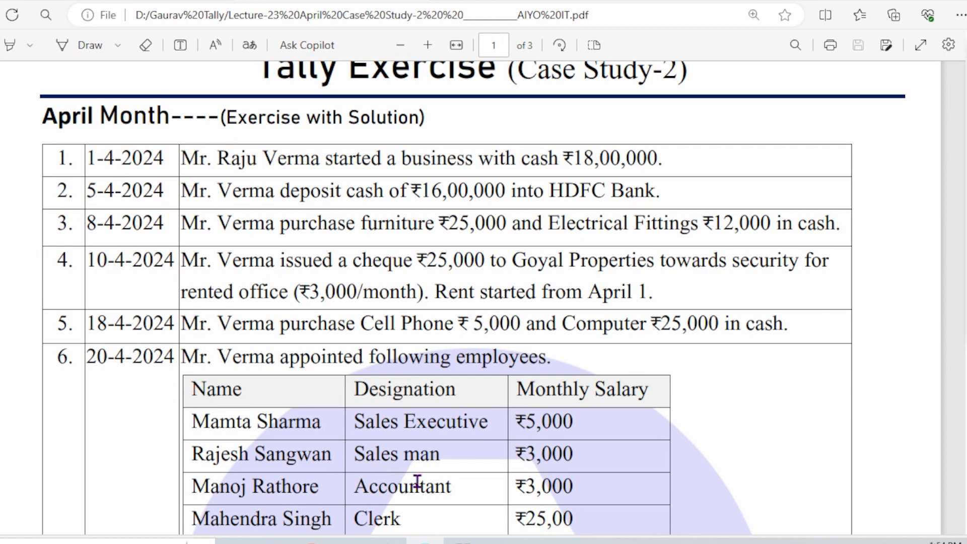
{"action": "scroll", "coordinate": [307, 262], "scroll_direction": "up", "scroll_amount": 2}
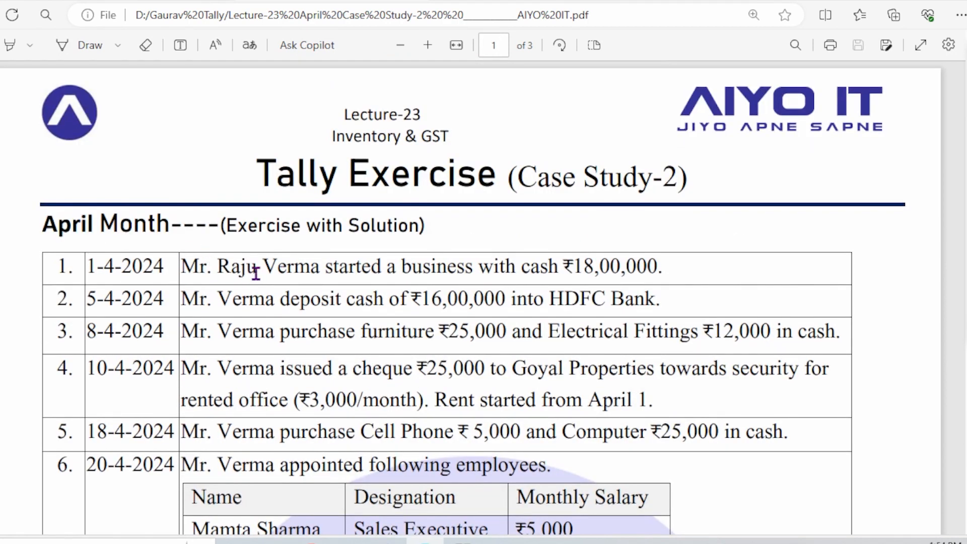
{"action": "left_click_drag", "start_coordinate": [256, 273], "coordinate": [566, 268]}
{"action": "left_click", "coordinate": [356, 299]}
Switch to Tally.ERP 9 and open accounting voucher creation for Case-2.
{"action": "key", "text": "alt+Tab"}
{"action": "left_click", "coordinate": [621, 184]}
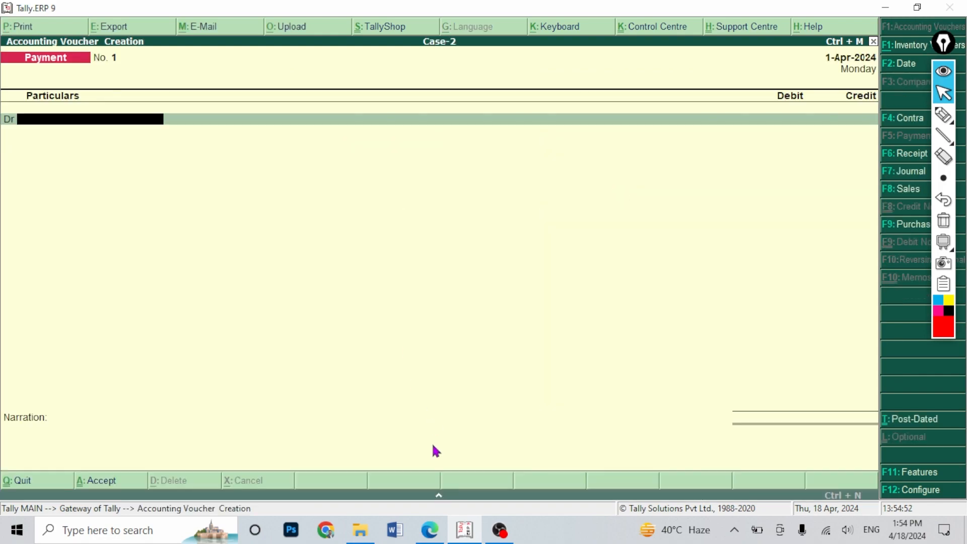
Switch back to the April exercise and underline the owner's name, "business with" and "18,00,000" in transaction 1 in red.
{"action": "left_click", "coordinate": [430, 529]}
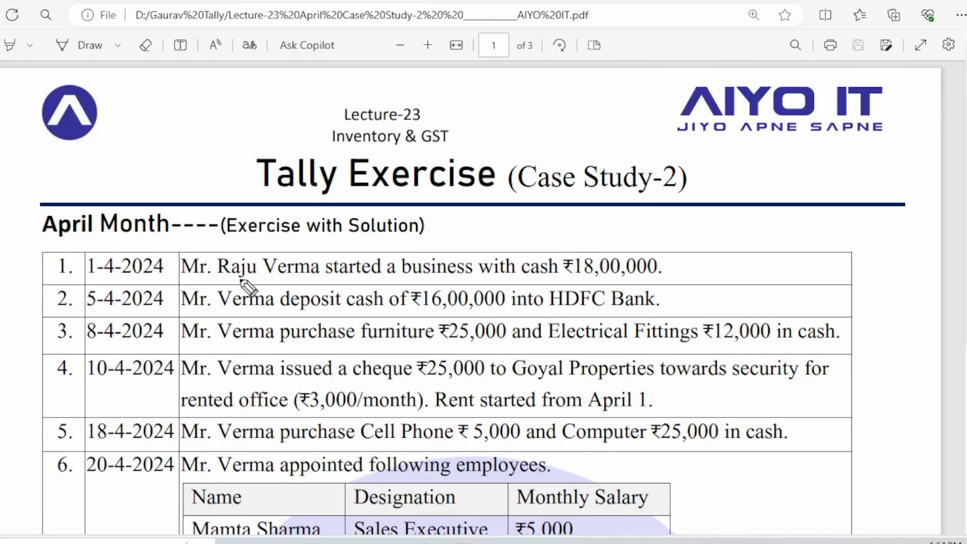
{"action": "left_click_drag", "start_coordinate": [218, 276], "coordinate": [337, 284]}
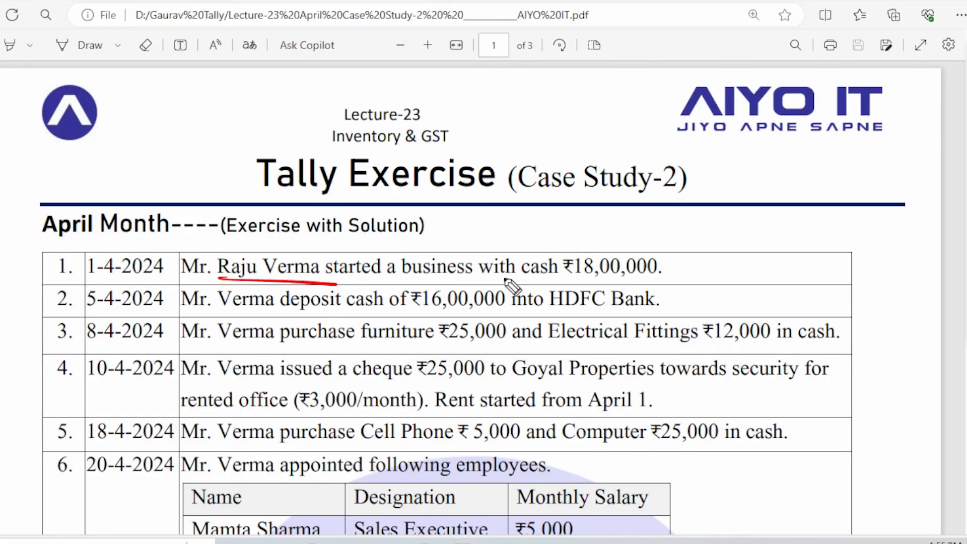
{"action": "left_click_drag", "start_coordinate": [508, 276], "coordinate": [399, 277]}
{"action": "left_click_drag", "start_coordinate": [665, 276], "coordinate": [580, 284]}
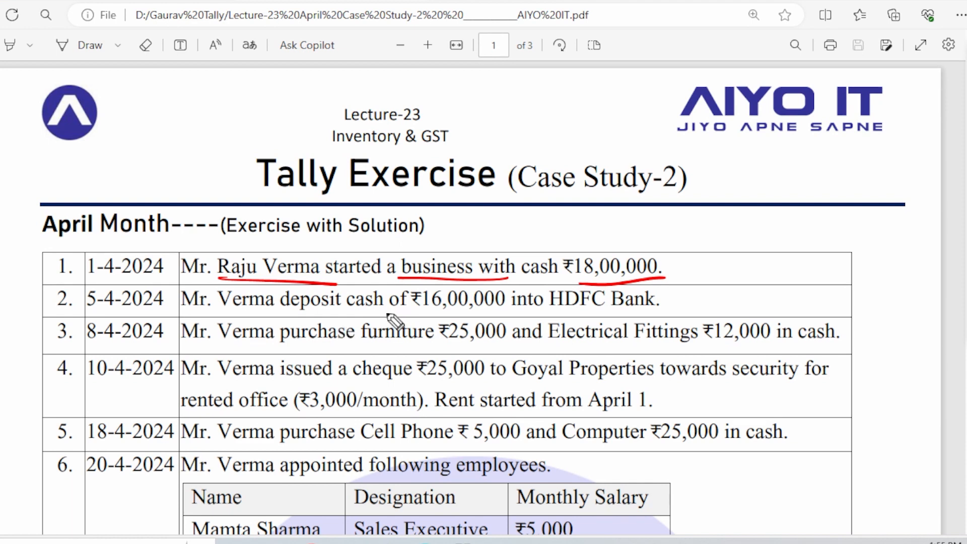
Handwrite the voucher note "Re – F-6" with F-6 underlined, and "Dr – Cash" below it.
{"action": "mouse_move", "coordinate": [382, 312]}
{"action": "left_mouse_down"}
{"action": "mouse_move", "coordinate": [410, 316]}
{"action": "mouse_move", "coordinate": [419, 344]}
{"action": "mouse_move", "coordinate": [461, 333]}
{"action": "mouse_move", "coordinate": [483, 347]}
{"action": "mouse_move", "coordinate": [509, 317]}
{"action": "left_mouse_up"}
{"action": "left_click_drag", "start_coordinate": [497, 331], "coordinate": [517, 331]}
{"action": "mouse_move", "coordinate": [534, 323]}
{"action": "left_mouse_down"}
{"action": "mouse_move", "coordinate": [530, 346]}
{"action": "mouse_move", "coordinate": [463, 367]}
{"action": "left_mouse_up"}
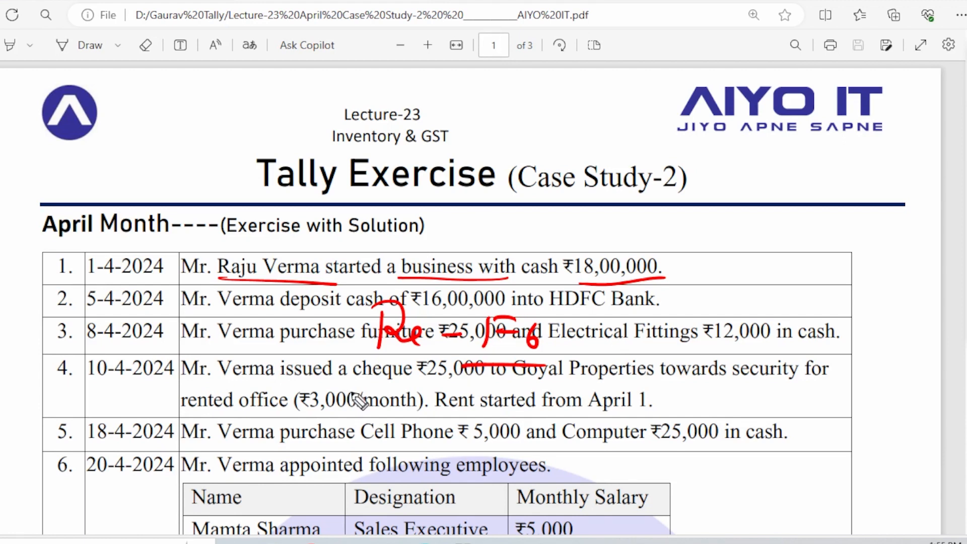
{"action": "left_click_drag", "start_coordinate": [360, 373], "coordinate": [359, 406]}
{"action": "mouse_move", "coordinate": [353, 371]}
{"action": "left_mouse_down"}
{"action": "mouse_move", "coordinate": [376, 406]}
{"action": "mouse_move", "coordinate": [387, 406]}
{"action": "left_mouse_up"}
{"action": "left_click_drag", "start_coordinate": [385, 398], "coordinate": [503, 418]}
{"action": "left_click_drag", "start_coordinate": [505, 381], "coordinate": [521, 411]}
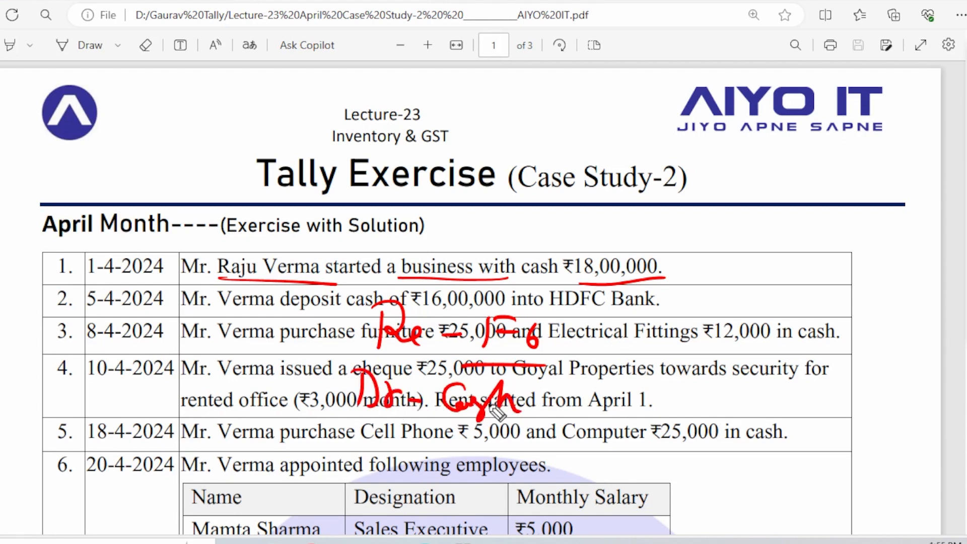
Handwrite the credit side below the debit note as "Cr –" the owner's name, a slash and the capital account alternative.
{"action": "left_click_drag", "start_coordinate": [383, 428], "coordinate": [385, 449]}
{"action": "left_click_drag", "start_coordinate": [402, 435], "coordinate": [403, 456]}
{"action": "left_click_drag", "start_coordinate": [403, 442], "coordinate": [449, 450]}
{"action": "mouse_move", "coordinate": [476, 429]}
{"action": "left_mouse_down"}
{"action": "mouse_move", "coordinate": [481, 447]}
{"action": "mouse_move", "coordinate": [519, 476]}
{"action": "mouse_move", "coordinate": [589, 460]}
{"action": "mouse_move", "coordinate": [692, 471]}
{"action": "left_mouse_up"}
{"action": "left_click_drag", "start_coordinate": [702, 466], "coordinate": [705, 471]}
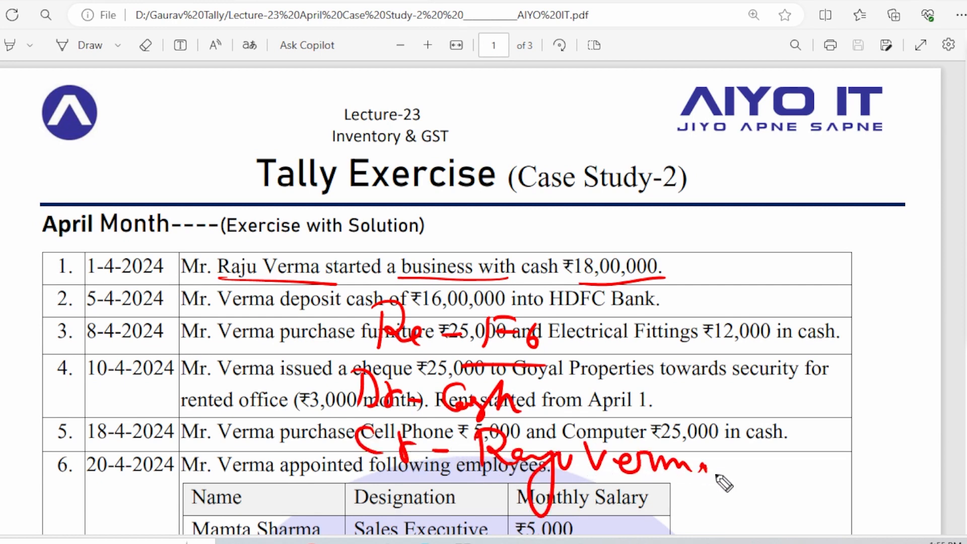
{"action": "left_click_drag", "start_coordinate": [739, 418], "coordinate": [726, 501]}
{"action": "mouse_move", "coordinate": [782, 442]}
{"action": "left_mouse_down"}
{"action": "mouse_move", "coordinate": [792, 465]}
{"action": "mouse_move", "coordinate": [902, 469]}
{"action": "mouse_move", "coordinate": [873, 487]}
{"action": "left_mouse_up"}
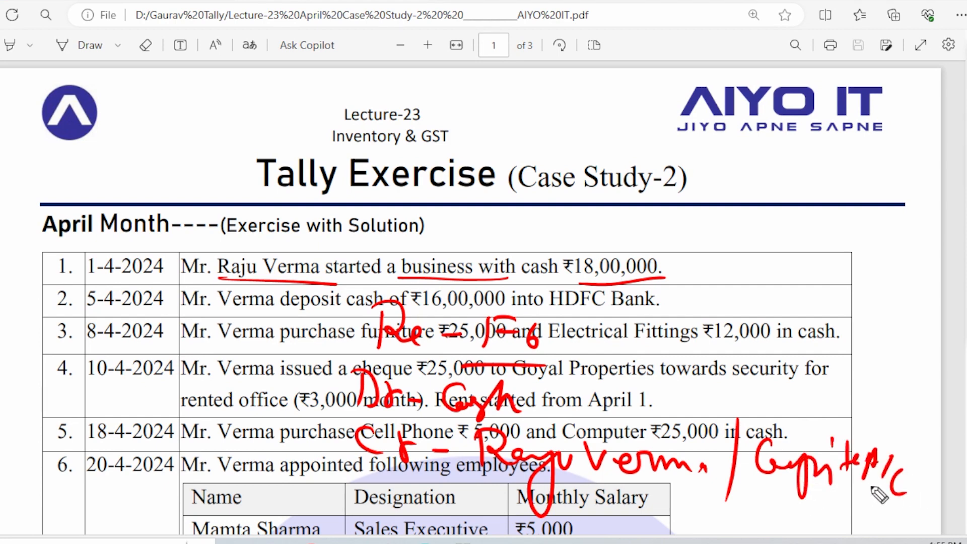
Underline the owner's name in the handwritten credit entry and add a short handwritten capital note beneath it.
{"action": "left_click_drag", "start_coordinate": [673, 487], "coordinate": [481, 497]}
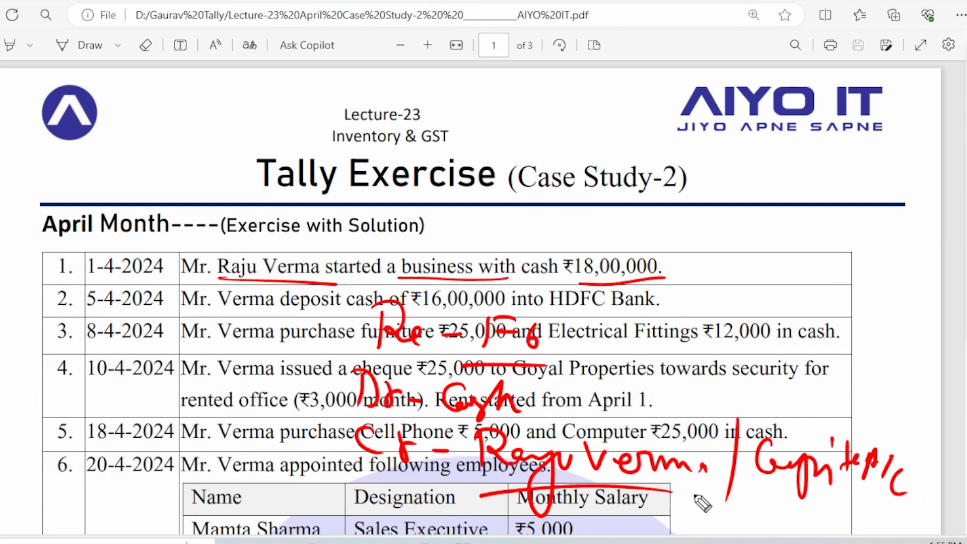
{"action": "left_click_drag", "start_coordinate": [680, 501], "coordinate": [812, 512]}
{"action": "left_click_drag", "start_coordinate": [806, 490], "coordinate": [814, 488]}
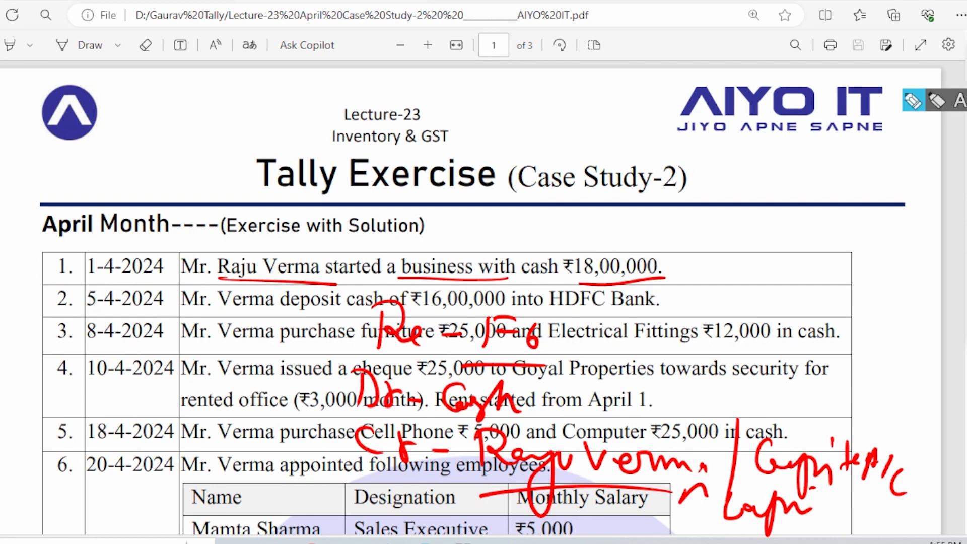
Switch to Tally.ERP 9 and create a ledger in the business owner's name under Capital Account.
{"action": "key", "text": "alt+Tab"}
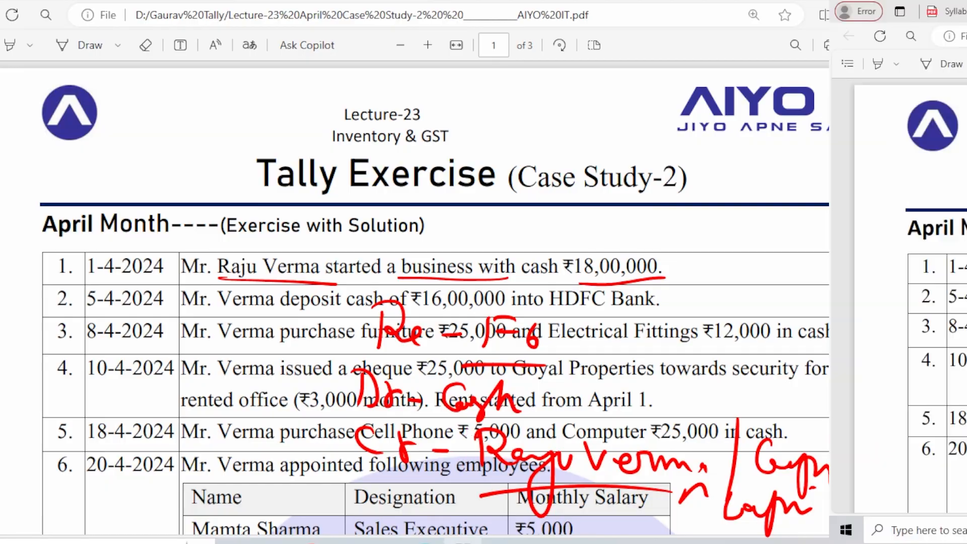
{"action": "key", "text": "alt+c"}
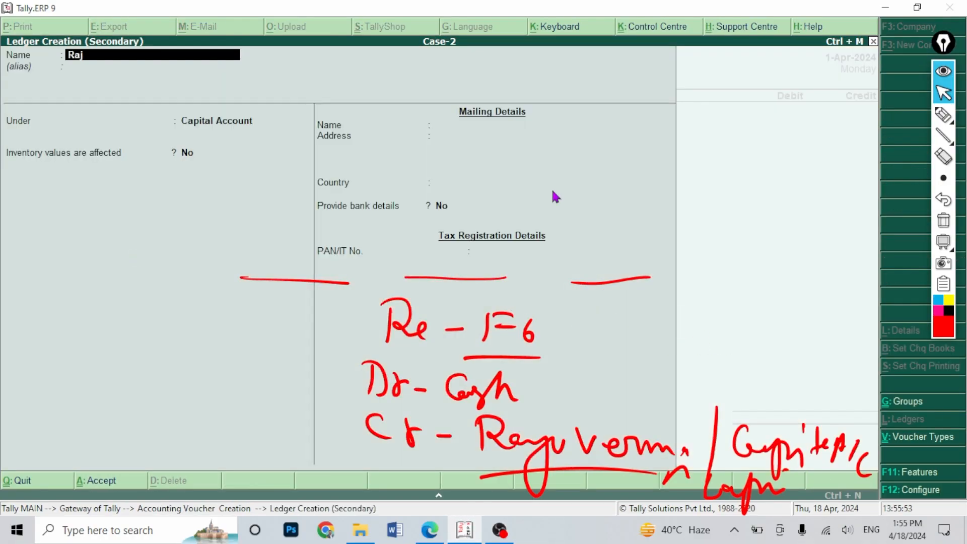
{"action": "type", "text": "Raju Verma"}
{"action": "key", "text": "Return"}
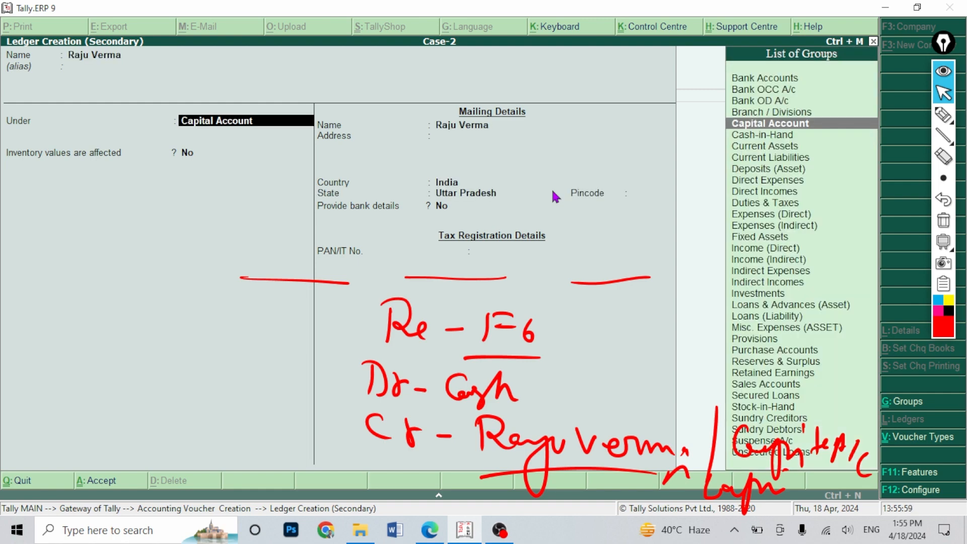
{"action": "key", "text": "Return"}
{"action": "key", "text": "Return"}
{"action": "key", "text": "Return"}
{"action": "key", "text": "Return"}
{"action": "key", "text": "Return"}
{"action": "key", "text": "Return"}
{"action": "key", "text": "Return"}
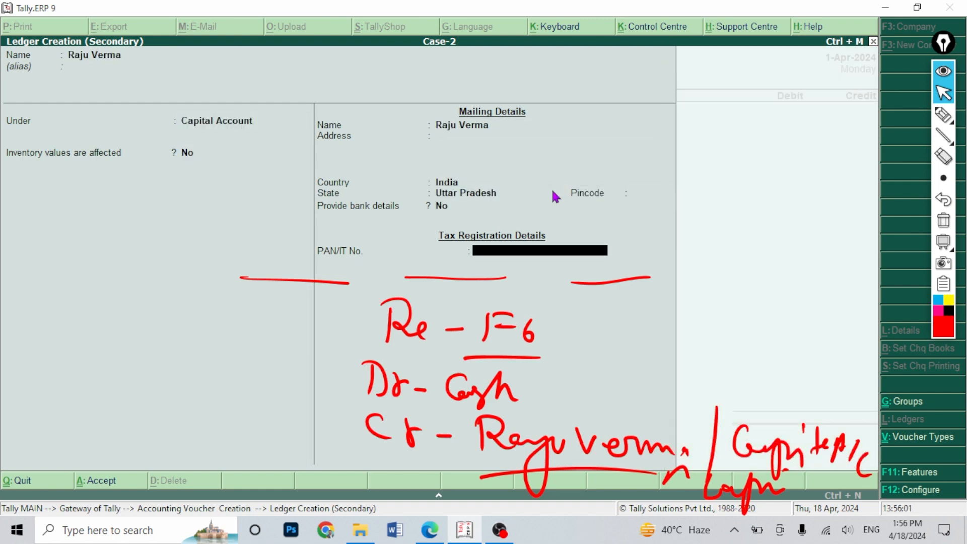
{"action": "key", "text": "ctrl+a"}
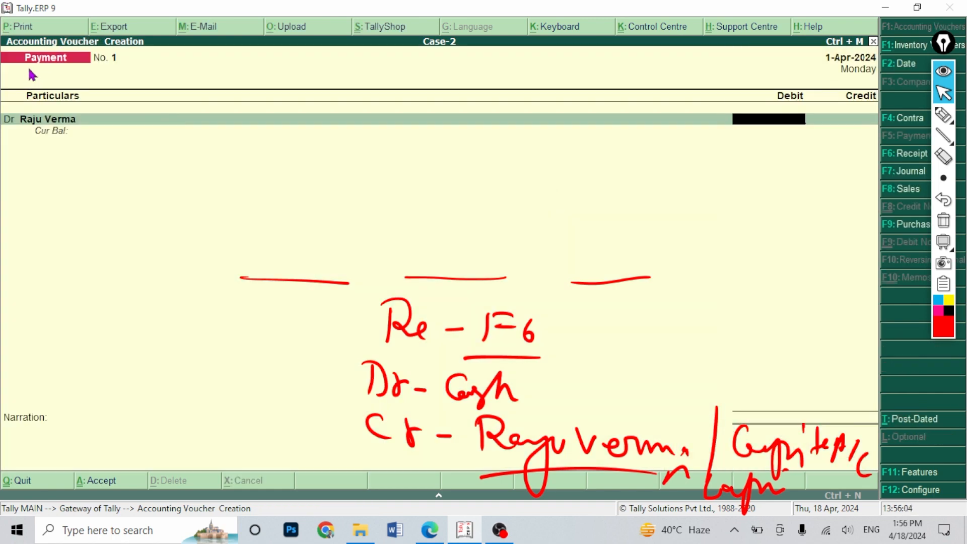
Record a receipt voucher crediting the owner's ledger with 18,00,000 and debiting Cash for the same amount, and save it.
{"action": "left_click", "coordinate": [901, 154]}
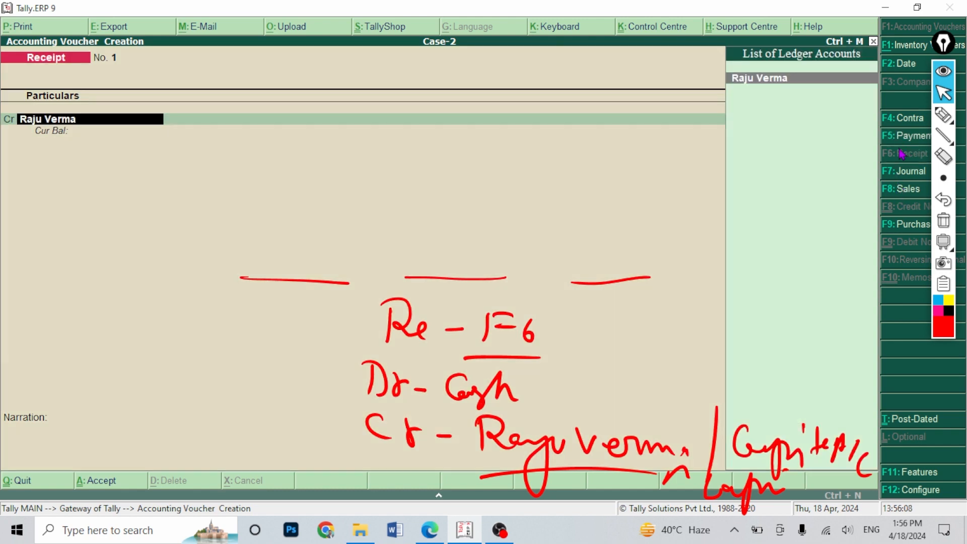
{"action": "key", "text": "Return"}
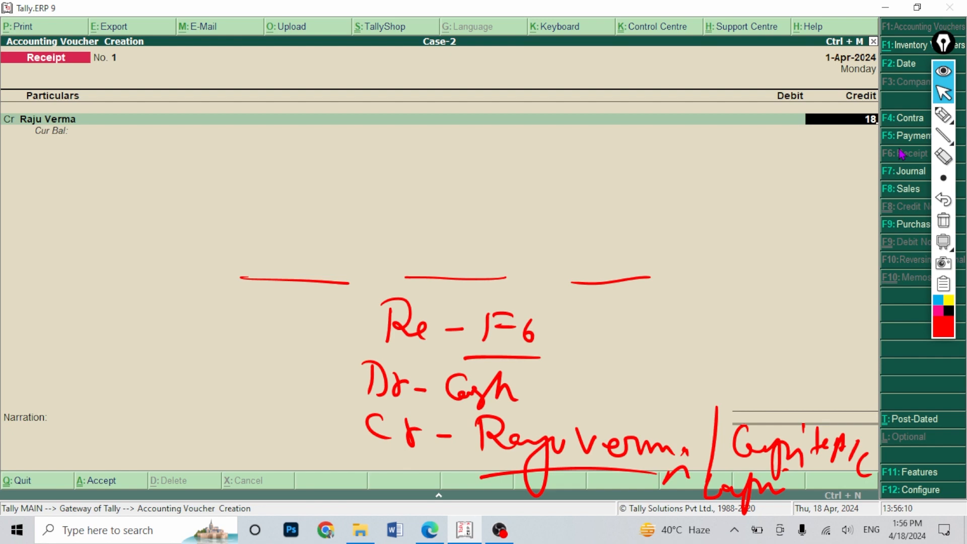
{"action": "type", "text": "18,00,000"}
{"action": "key", "text": "Return"}
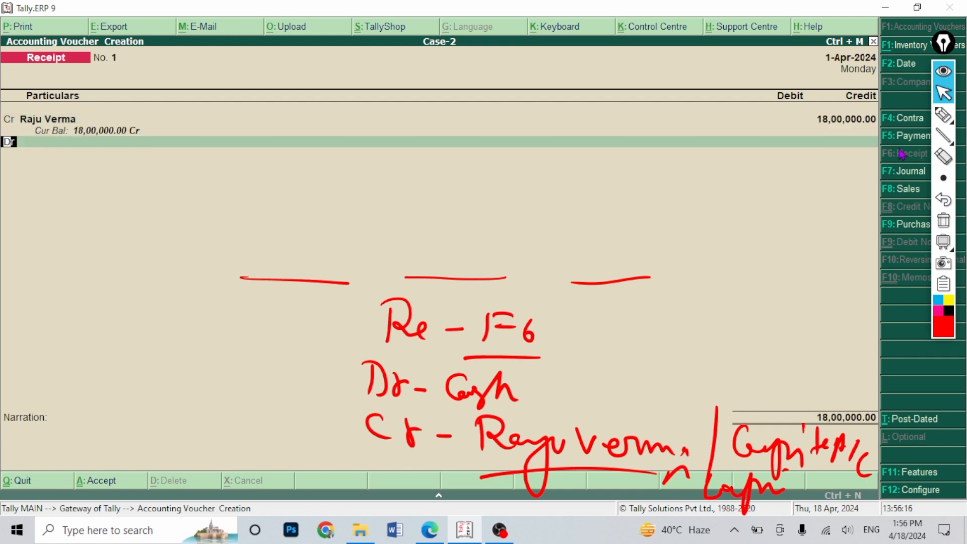
{"action": "key", "text": "Return"}
{"action": "key", "text": "Return"}
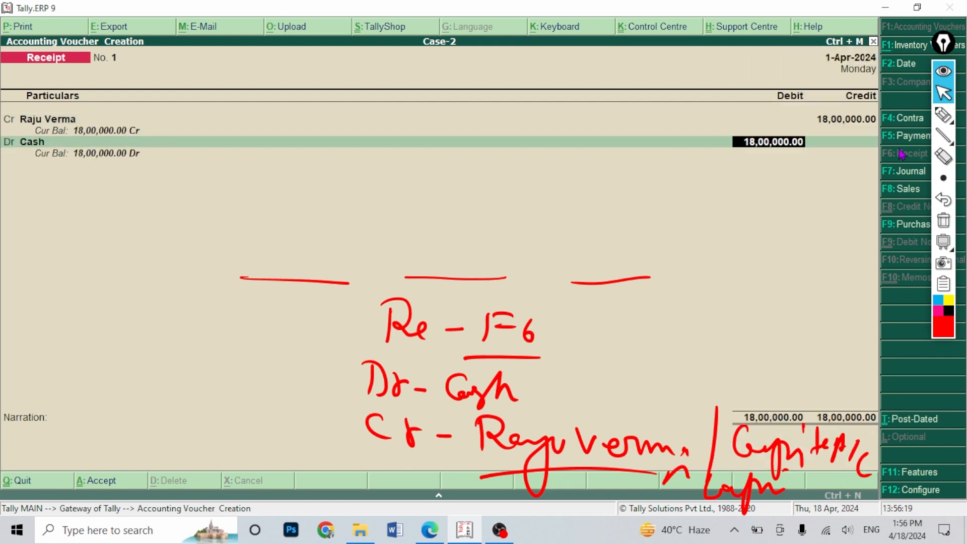
{"action": "key", "text": "Return"}
{"action": "key", "text": "Return"}
{"action": "key", "text": "Return"}
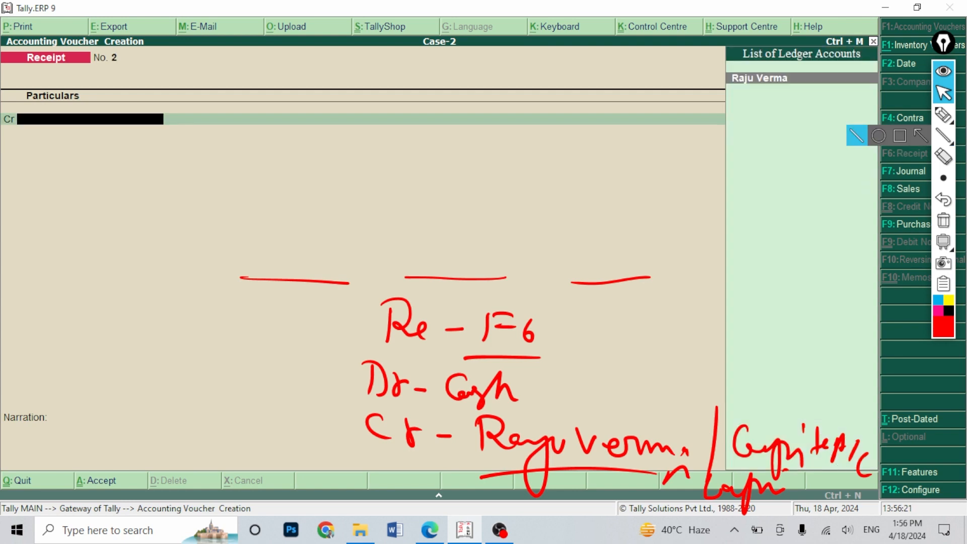
Clear the handwritten notes and switch to the April exercise PDF to mark transaction 2 up to the deposit amount.
{"action": "left_click", "coordinate": [943, 220]}
{"action": "left_click", "coordinate": [433, 530]}
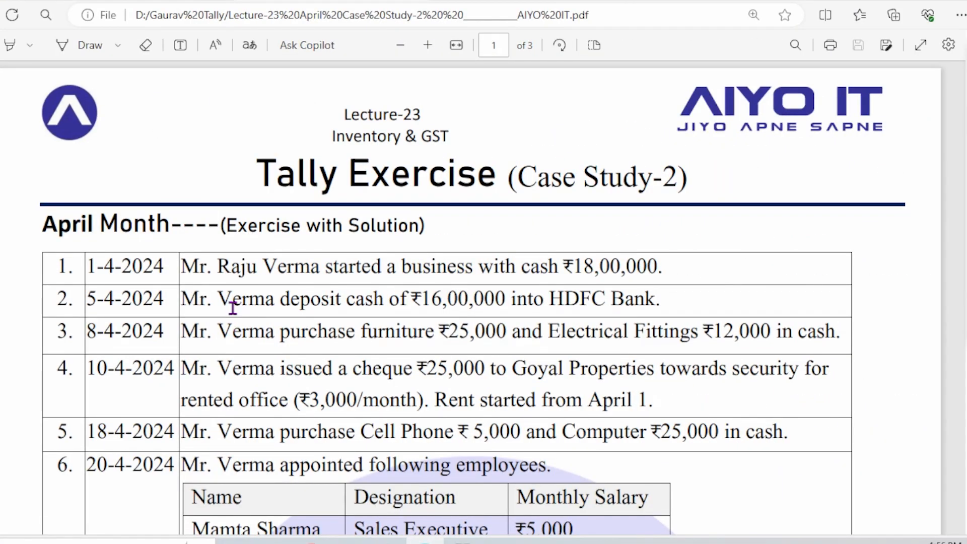
{"action": "left_click_drag", "start_coordinate": [211, 303], "coordinate": [439, 304]}
{"action": "left_click", "coordinate": [450, 302]}
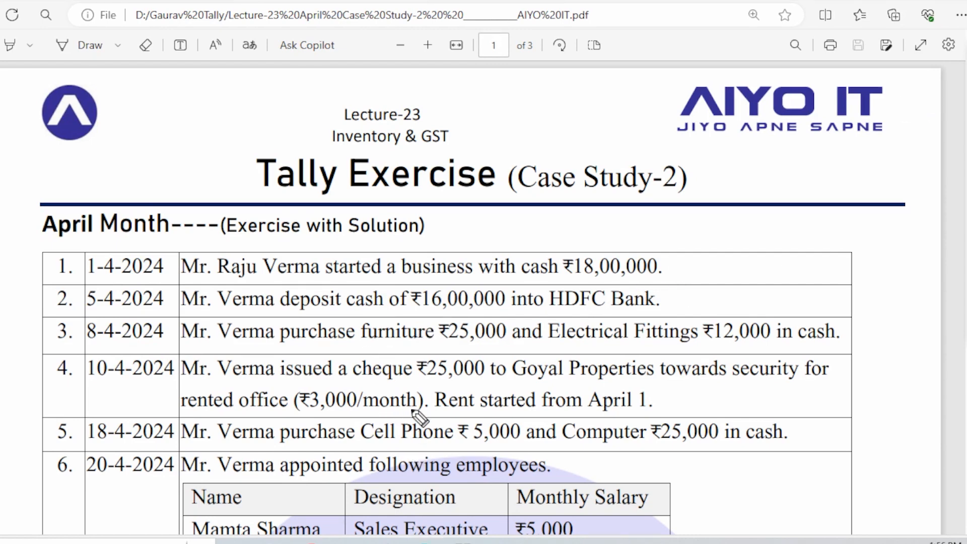
Handwrite an underlined "F-4" in red and the debit note "Dr – HDFC Bank" below it.
{"action": "mouse_move", "coordinate": [442, 273]}
{"action": "left_mouse_down"}
{"action": "mouse_move", "coordinate": [470, 237]}
{"action": "mouse_move", "coordinate": [471, 250]}
{"action": "mouse_move", "coordinate": [508, 261]}
{"action": "mouse_move", "coordinate": [502, 275]}
{"action": "mouse_move", "coordinate": [410, 277]}
{"action": "left_mouse_up"}
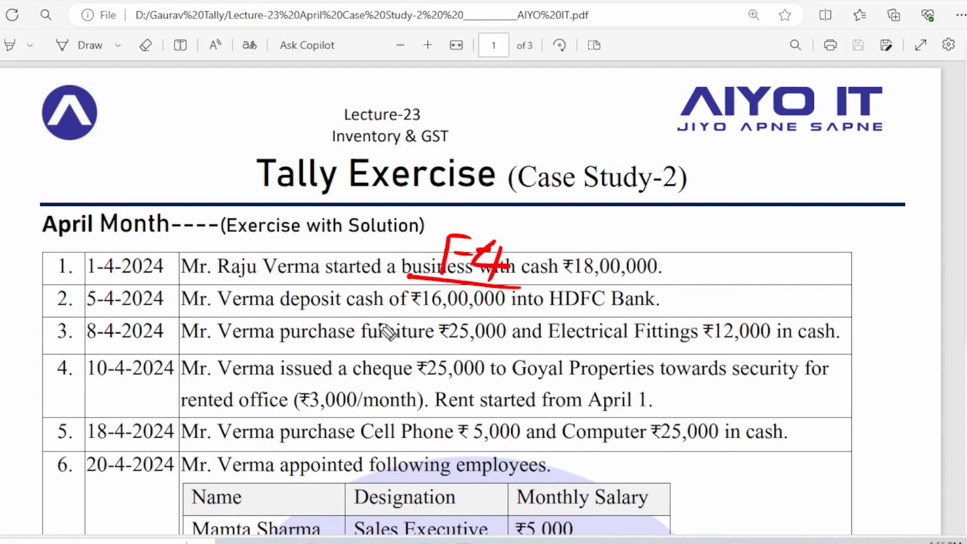
{"action": "left_click_drag", "start_coordinate": [366, 317], "coordinate": [370, 351]}
{"action": "mouse_move", "coordinate": [394, 331]}
{"action": "left_mouse_down"}
{"action": "mouse_move", "coordinate": [402, 351]}
{"action": "mouse_move", "coordinate": [415, 339]}
{"action": "mouse_move", "coordinate": [438, 347]}
{"action": "left_mouse_up"}
{"action": "left_click", "coordinate": [426, 345]}
{"action": "mouse_move", "coordinate": [468, 325]}
{"action": "left_mouse_down"}
{"action": "mouse_move", "coordinate": [466, 359]}
{"action": "mouse_move", "coordinate": [547, 355]}
{"action": "left_mouse_up"}
{"action": "left_click_drag", "start_coordinate": [579, 325], "coordinate": [630, 347]}
Handwrite "Cr – Cash" under the debit note, bracket both lines, and write 1600000 beside them with an underline.
{"action": "left_click_drag", "start_coordinate": [385, 376], "coordinate": [390, 407]}
{"action": "mouse_move", "coordinate": [409, 388]}
{"action": "left_mouse_down"}
{"action": "mouse_move", "coordinate": [422, 410]}
{"action": "mouse_move", "coordinate": [466, 400]}
{"action": "left_mouse_up"}
{"action": "mouse_move", "coordinate": [527, 380]}
{"action": "left_mouse_down"}
{"action": "mouse_move", "coordinate": [565, 373]}
{"action": "mouse_move", "coordinate": [592, 411]}
{"action": "left_mouse_up"}
{"action": "mouse_move", "coordinate": [655, 345]}
{"action": "left_mouse_down"}
{"action": "mouse_move", "coordinate": [677, 373]}
{"action": "mouse_move", "coordinate": [652, 403]}
{"action": "left_mouse_up"}
{"action": "mouse_move", "coordinate": [703, 352]}
{"action": "left_mouse_down"}
{"action": "mouse_move", "coordinate": [695, 398]}
{"action": "mouse_move", "coordinate": [710, 398]}
{"action": "left_mouse_up"}
{"action": "left_click_drag", "start_coordinate": [730, 388], "coordinate": [761, 393]}
{"action": "left_click_drag", "start_coordinate": [776, 383], "coordinate": [826, 384]}
{"action": "left_click_drag", "start_coordinate": [707, 414], "coordinate": [835, 419]}
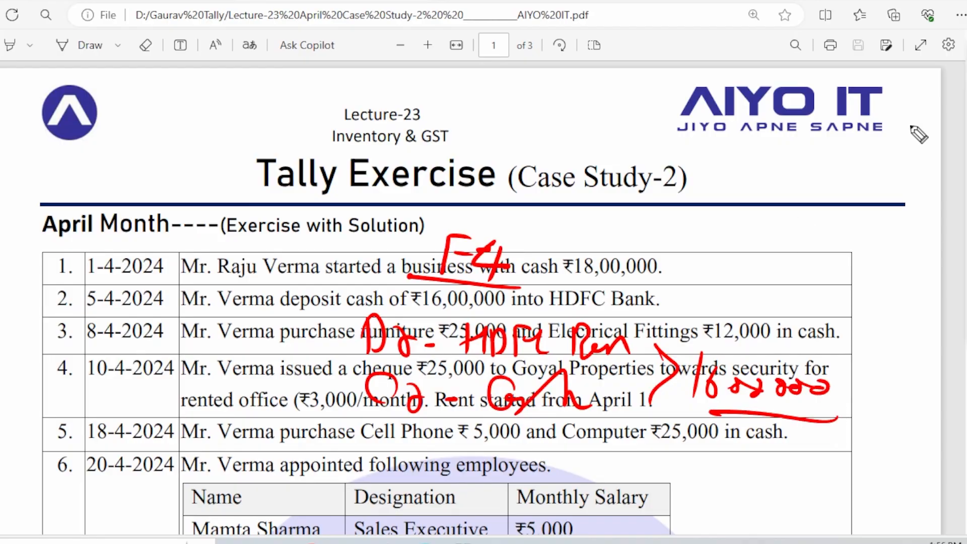
Switch to Tally.ERP 9 and start a contra voucher crediting Cash with 16,00,000.
{"action": "key", "text": "alt+Tab"}
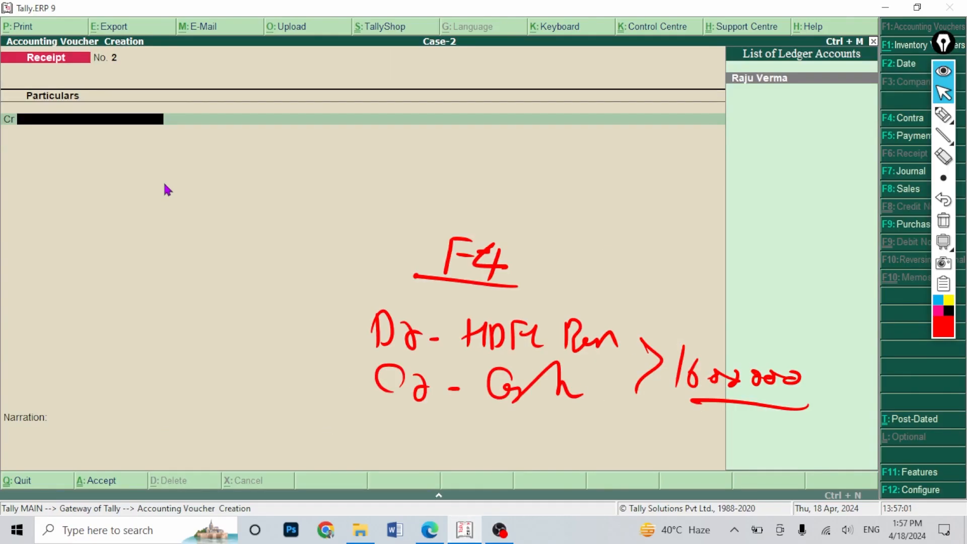
{"action": "left_click", "coordinate": [899, 119]}
{"action": "key", "text": "Return"}
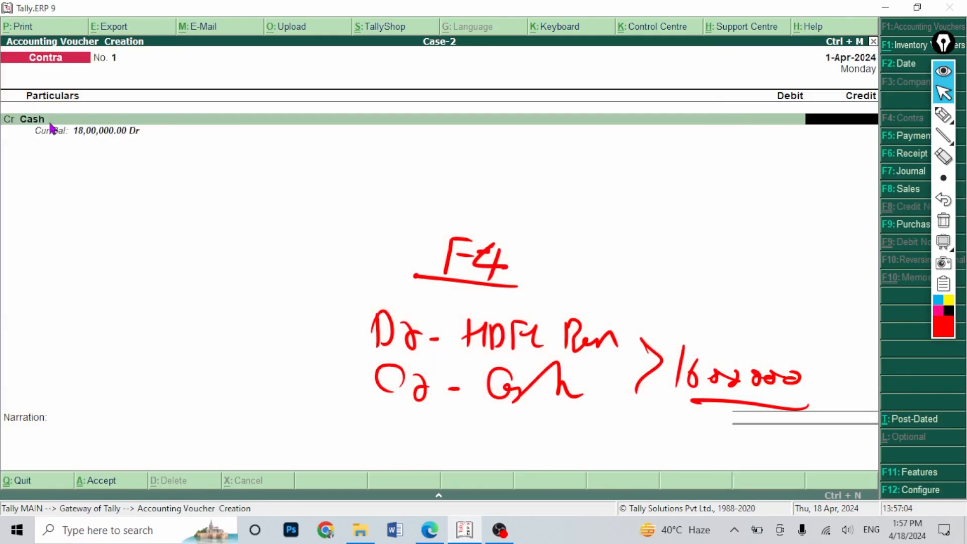
{"action": "key", "text": "Return"}
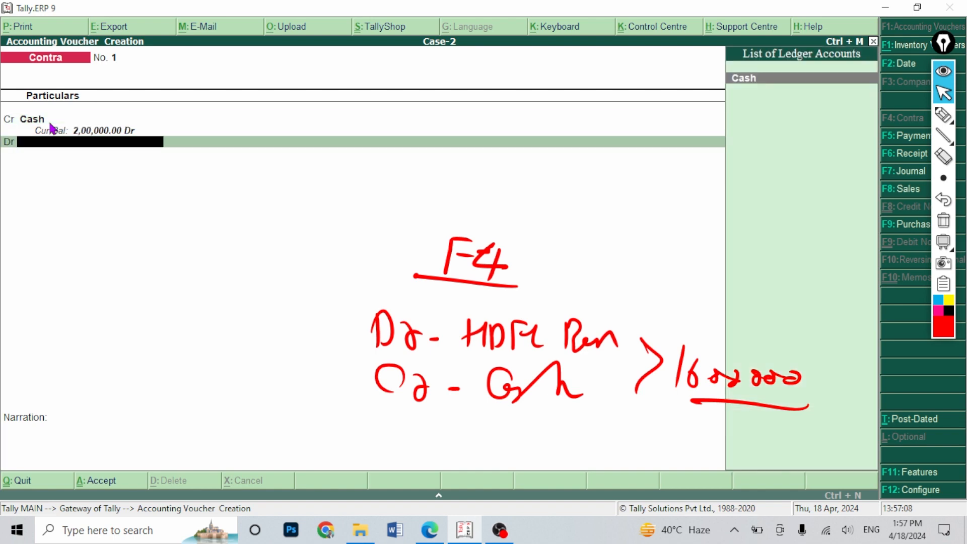
Create the ledger HDFC Bank under Bank Accounts and debit it 16,00,000 in the contra voucher as a cash transaction.
{"action": "key", "text": "alt+c"}
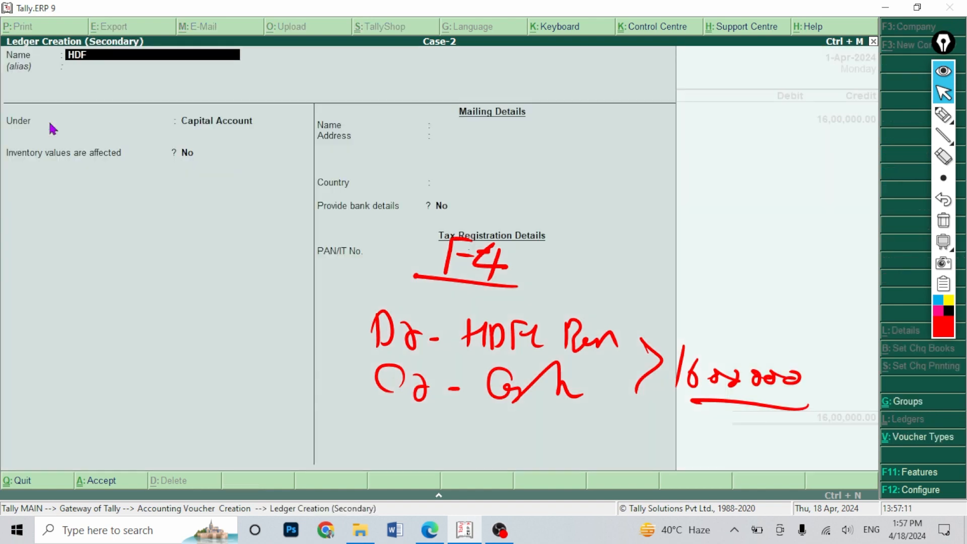
{"action": "key", "text": "Return"}
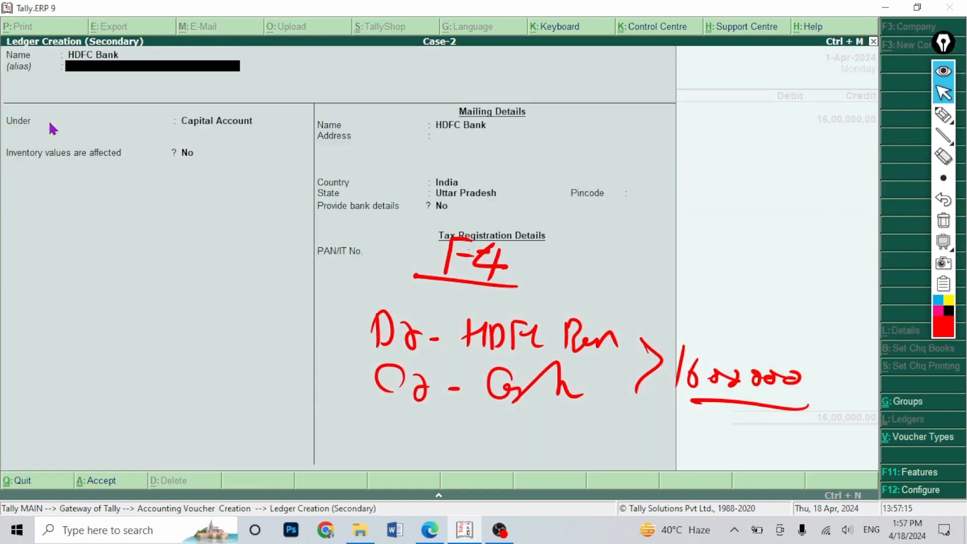
{"action": "key", "text": "Return"}
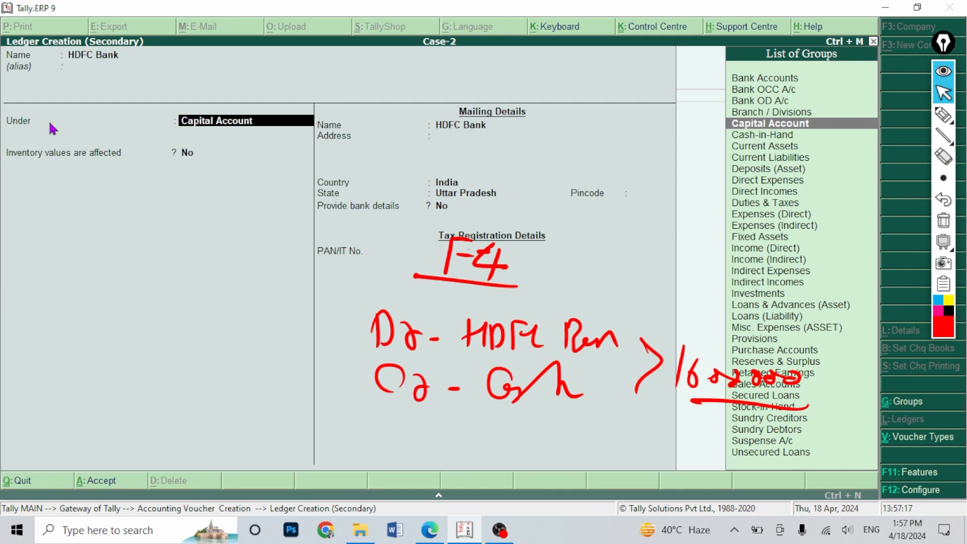
{"action": "type", "text": "Ba"}
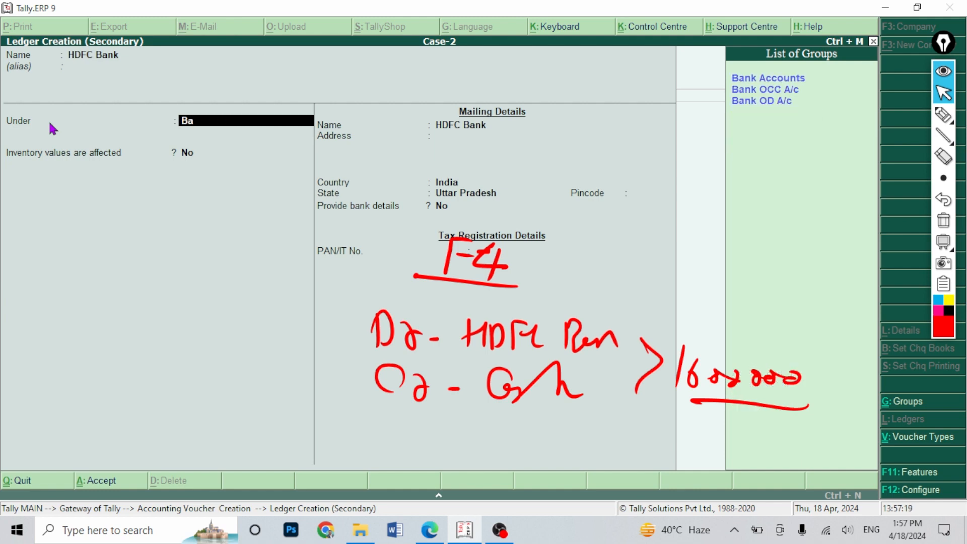
{"action": "key", "text": "Down"}
{"action": "key", "text": "Up"}
{"action": "key", "text": "Return"}
{"action": "key", "text": "Return"}
{"action": "key", "text": "Return"}
{"action": "key", "text": "Return"}
{"action": "key", "text": "Return"}
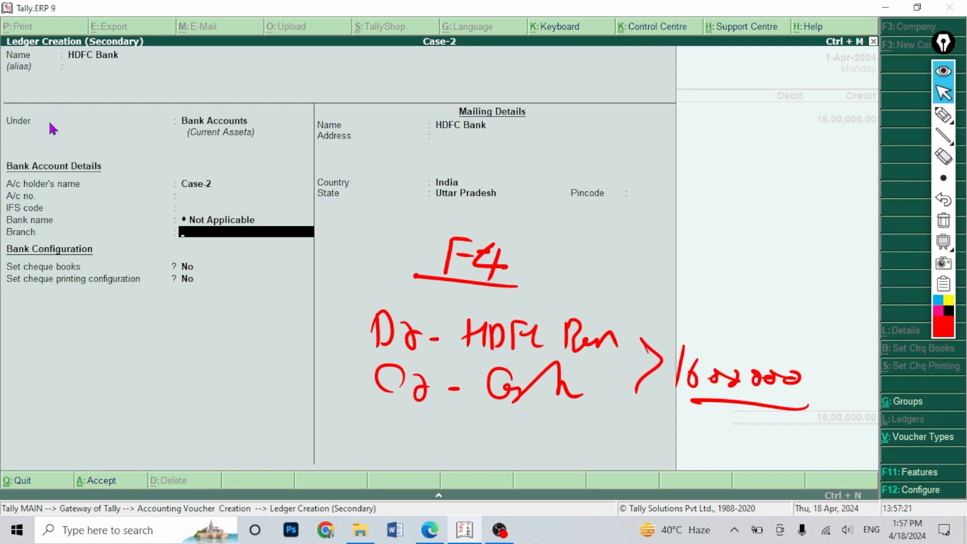
{"action": "key", "text": "Return"}
{"action": "key", "text": "Return"}
{"action": "key", "text": "Return"}
{"action": "key", "text": "Return"}
{"action": "key", "text": "Return"}
{"action": "key", "text": "Return"}
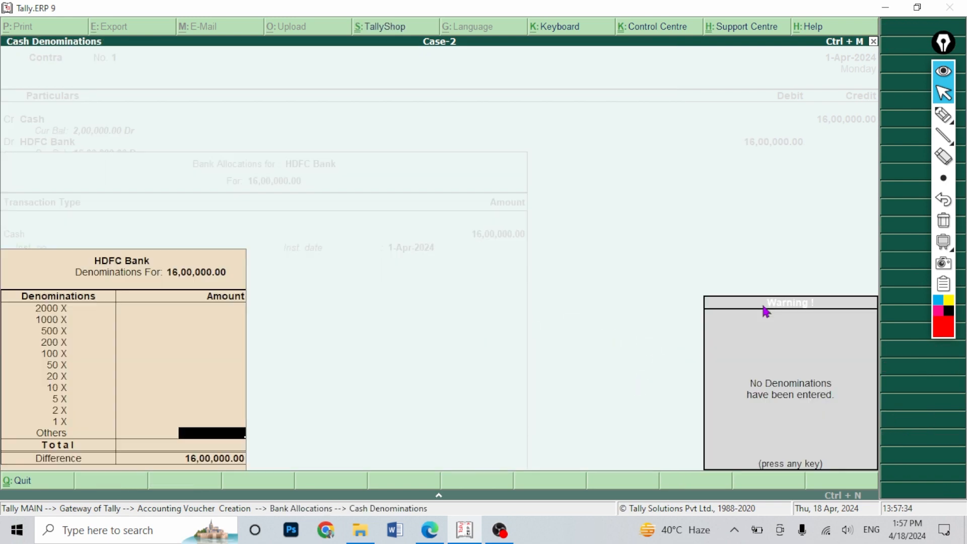
Dismiss the missing denominations warning and go back to the 1000 row of the HDFC Bank cash denominations.
{"action": "key", "text": "Return"}
{"action": "key", "text": "Up"}
{"action": "key", "text": "Up"}
{"action": "key", "text": "Up"}
{"action": "key", "text": "Up"}
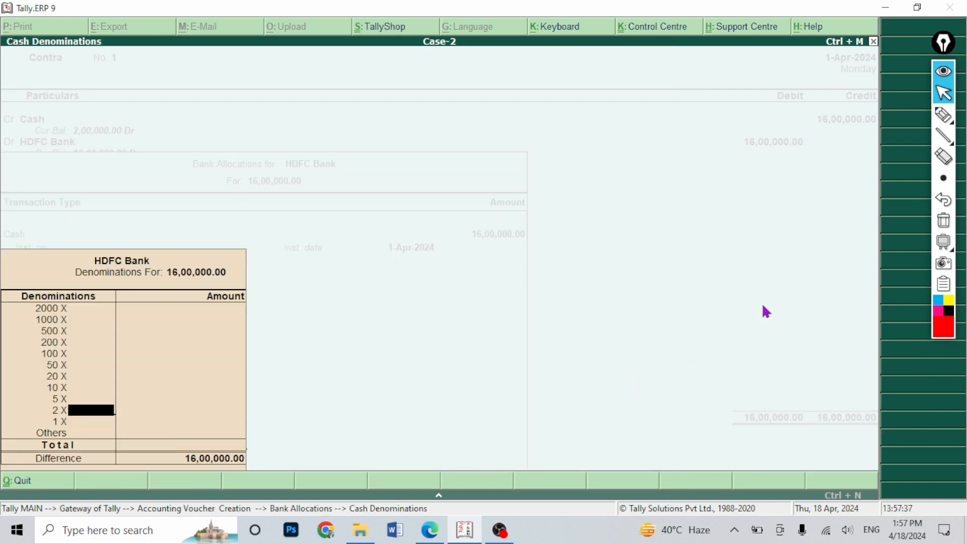
{"action": "key", "text": "Up"}
{"action": "key", "text": "Up"}
{"action": "key", "text": "Up"}
{"action": "key", "text": "Up"}
{"action": "key", "text": "Up"}
{"action": "key", "text": "Up"}
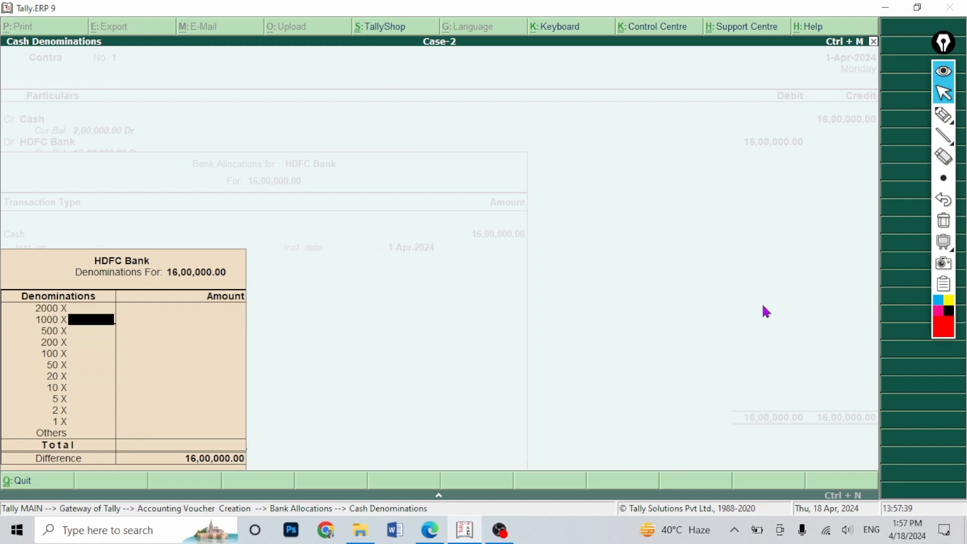
{"action": "key", "text": "Down"}
{"action": "key", "text": "Down"}
{"action": "key", "text": "Down"}
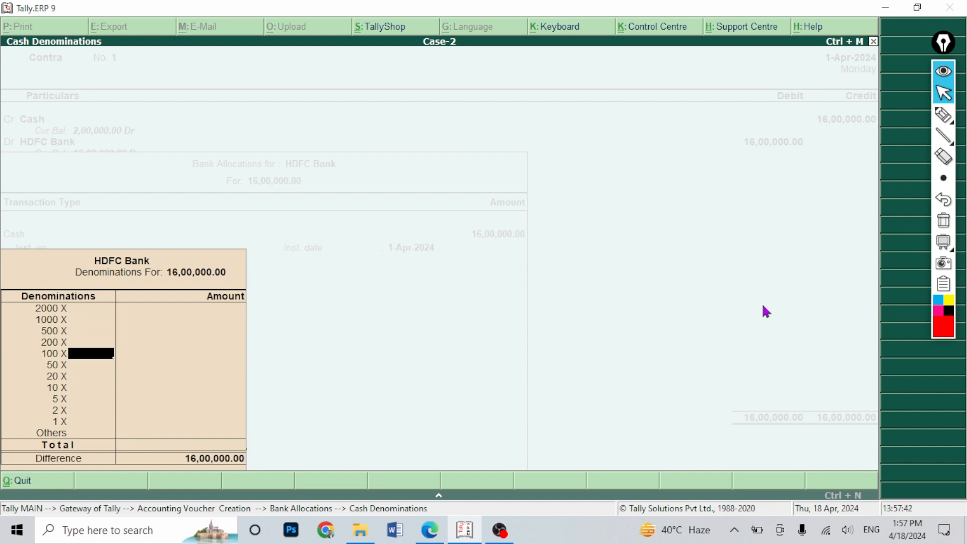
{"action": "key", "text": "Up"}
{"action": "key", "text": "Up"}
{"action": "key", "text": "Up"}
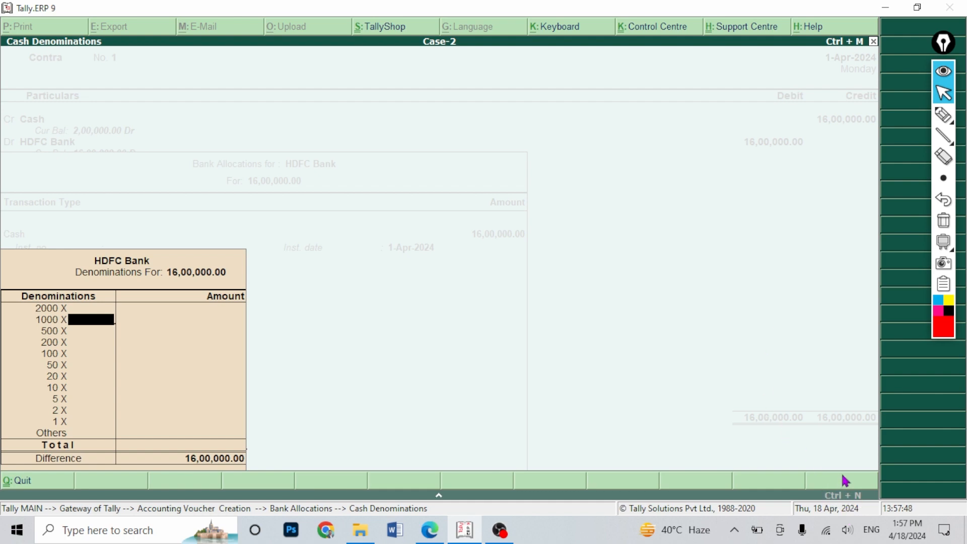
Underline the calculator's shortcut label in red and calculate 1600000/1000 in the built-in calculator.
{"action": "left_click", "coordinate": [943, 115]}
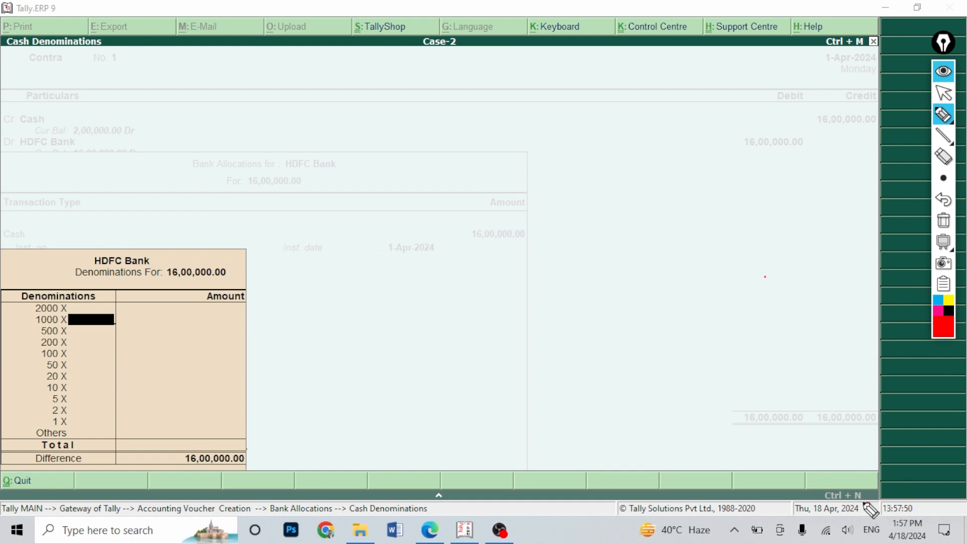
{"action": "left_click_drag", "start_coordinate": [820, 502], "coordinate": [869, 500]}
{"action": "left_click", "coordinate": [944, 93]}
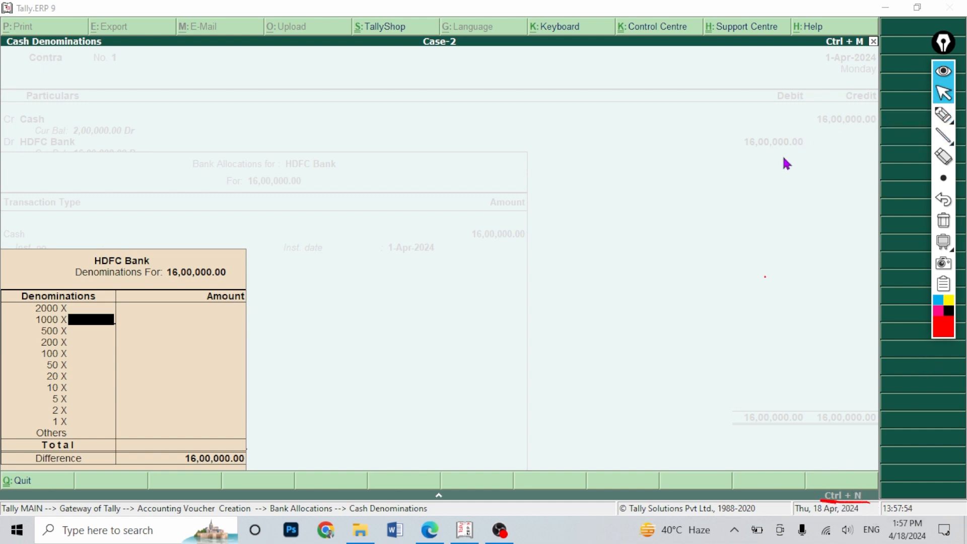
{"action": "key", "text": "ctrl+n"}
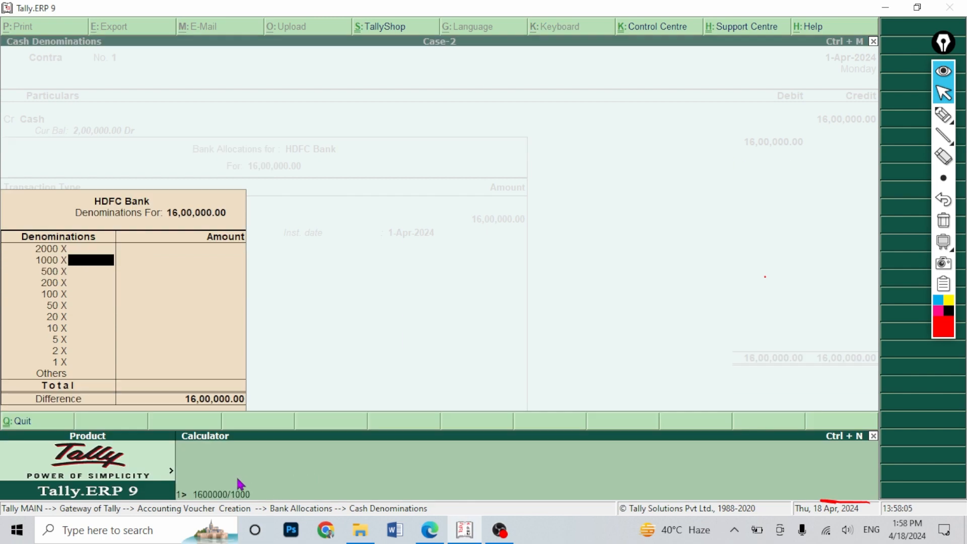
{"action": "type", "text": "1600000/1000"}
{"action": "key", "text": "Return"}
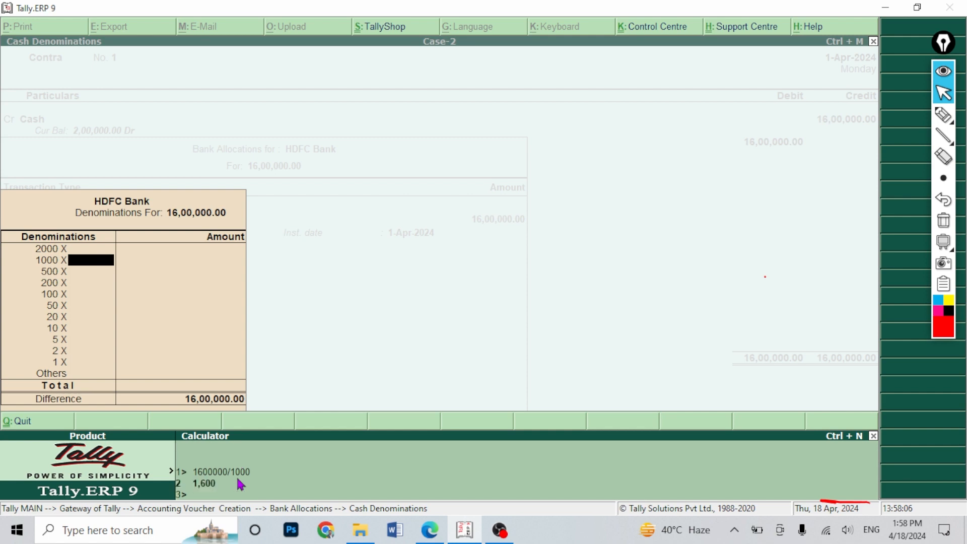
Set the count of 1000 notes to 1600 and complete the HDFC Bank denominations and allocation.
{"action": "left_click", "coordinate": [75, 264]}
{"action": "type", "text": "1600"}
{"action": "key", "text": "Return"}
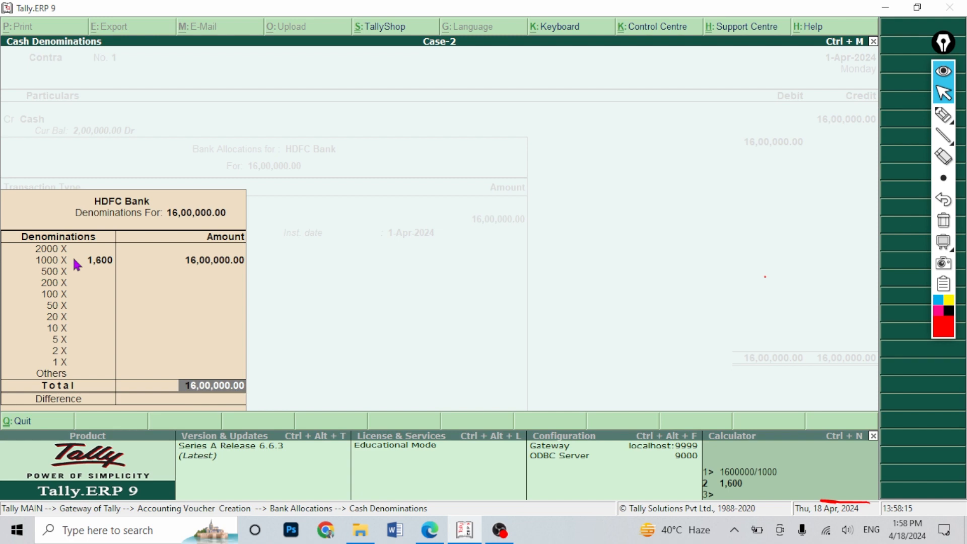
{"action": "key", "text": "Return"}
{"action": "key", "text": "Return"}
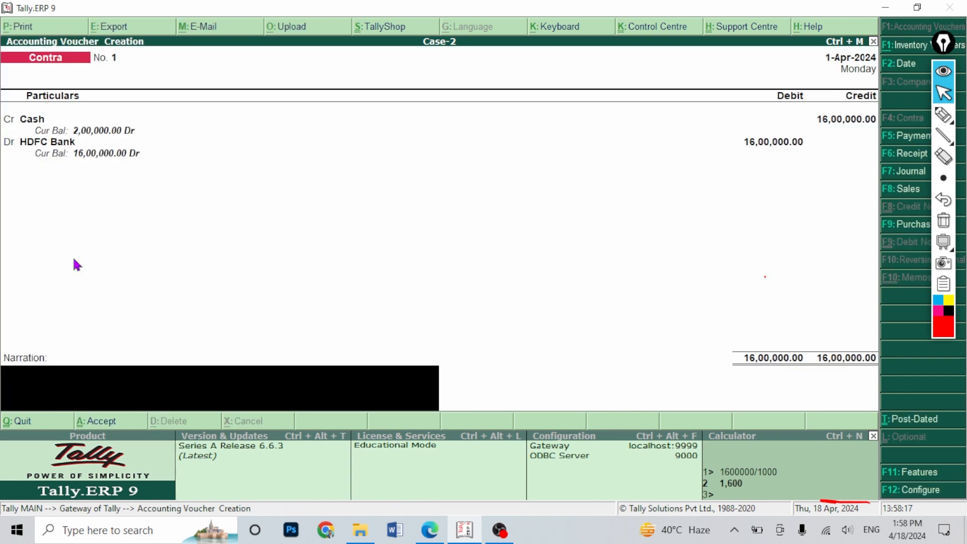
Clear the red marks, return to the April exercise and mark the furniture and Electrical Fittings purchases in transaction 3.
{"action": "left_click", "coordinate": [944, 222]}
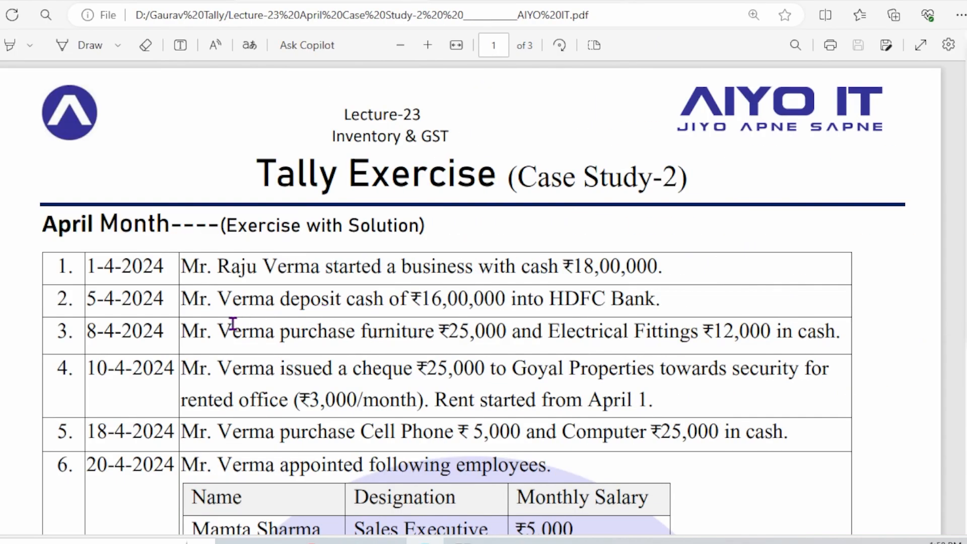
{"action": "left_click_drag", "start_coordinate": [233, 334], "coordinate": [384, 328]}
{"action": "left_click", "coordinate": [380, 330]}
{"action": "left_click_drag", "start_coordinate": [550, 332], "coordinate": [695, 334]}
{"action": "left_click", "coordinate": [678, 334]}
{"action": "double_click", "coordinate": [368, 332]}
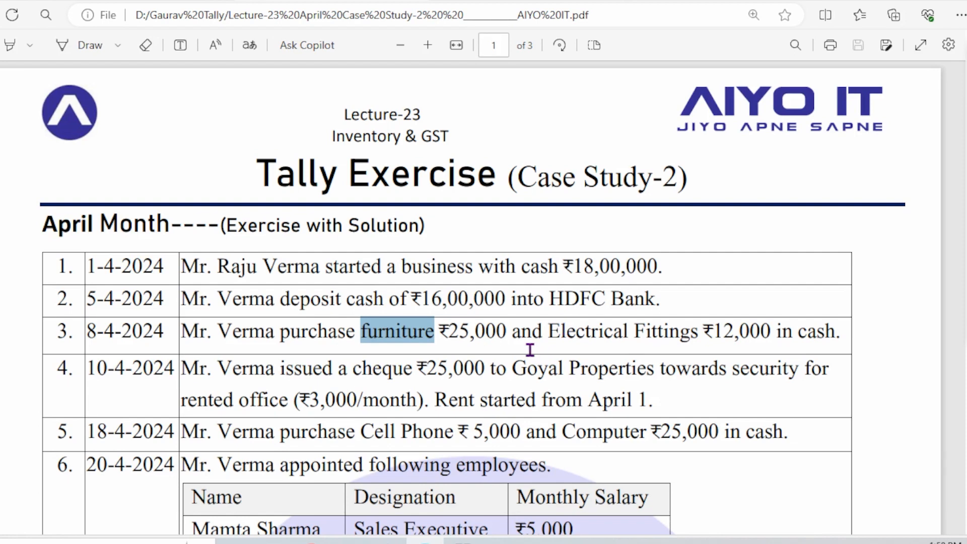
Go through transaction 3, highlighting the Electrical Fittings and furniture purchases with their ₹25,000 and ₹12,000 cash amounts.
{"action": "left_click_drag", "start_coordinate": [550, 331], "coordinate": [691, 336]}
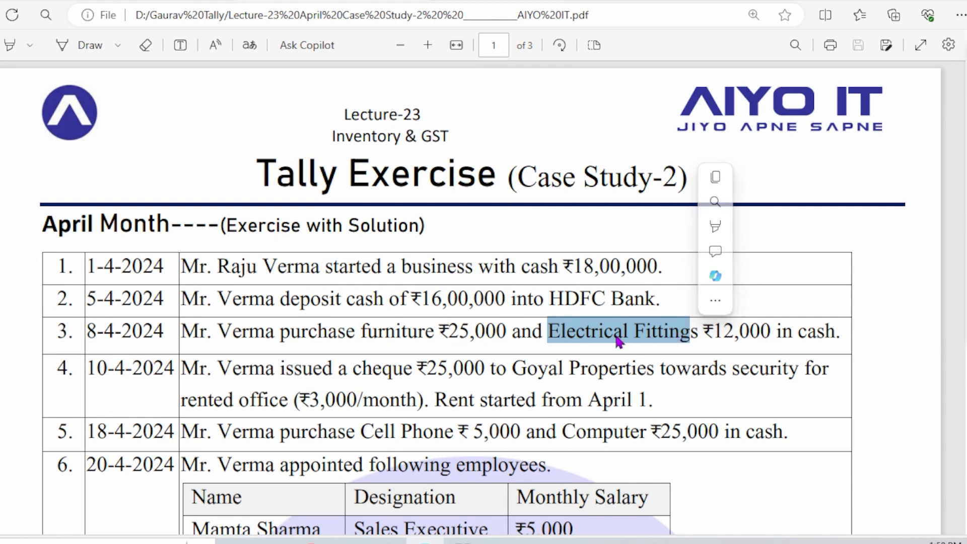
{"action": "double_click", "coordinate": [372, 328]}
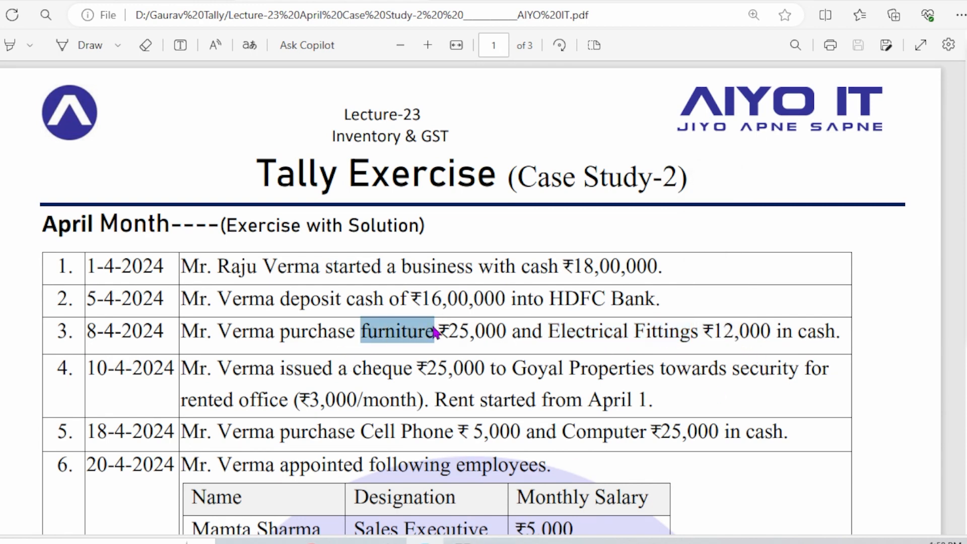
{"action": "left_click_drag", "start_coordinate": [448, 334], "coordinate": [508, 335]}
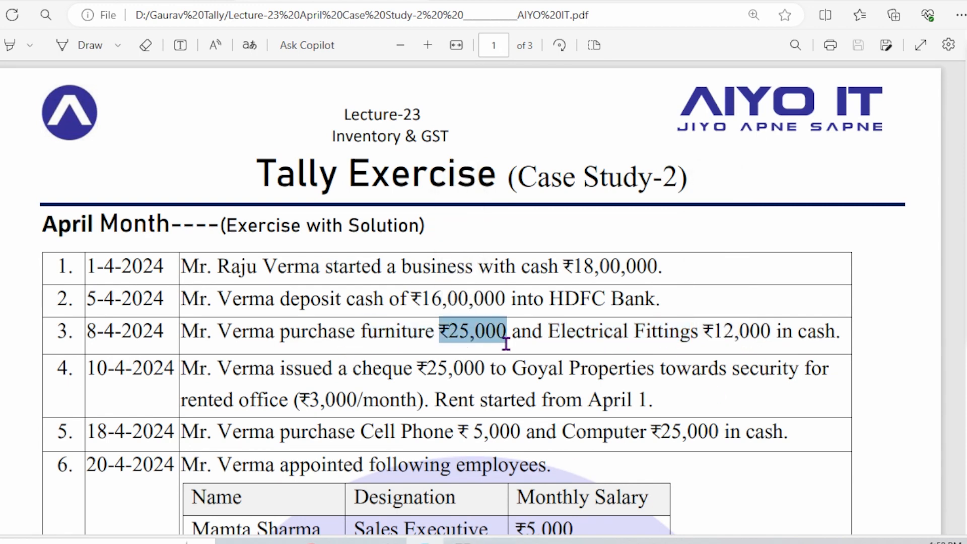
{"action": "left_click", "coordinate": [584, 334]}
{"action": "left_click_drag", "start_coordinate": [705, 333], "coordinate": [800, 334]}
Switch to Tally.ERP 9, start a payment voucher and create a furniture ledger under Fixed Assets for its debit line.
{"action": "left_click", "coordinate": [464, 530]}
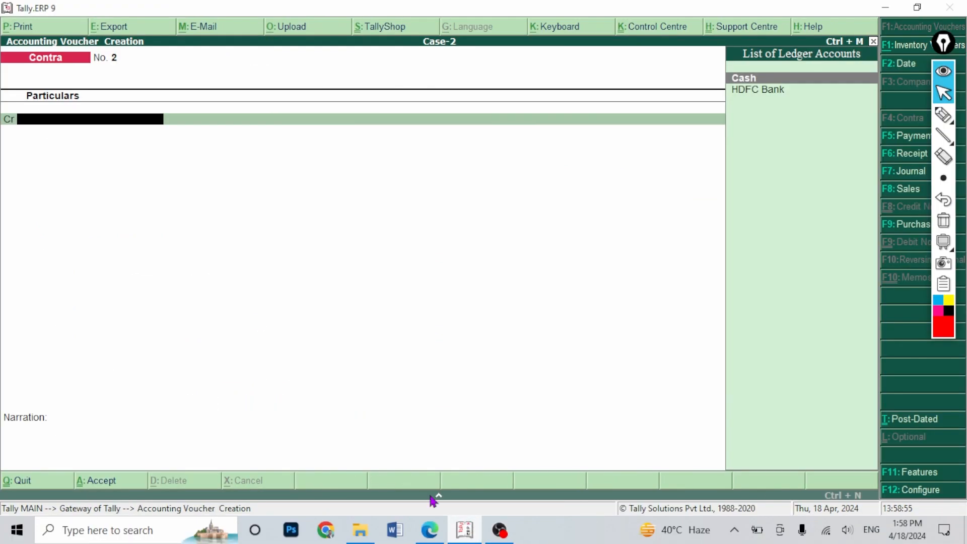
{"action": "left_click", "coordinate": [891, 140]}
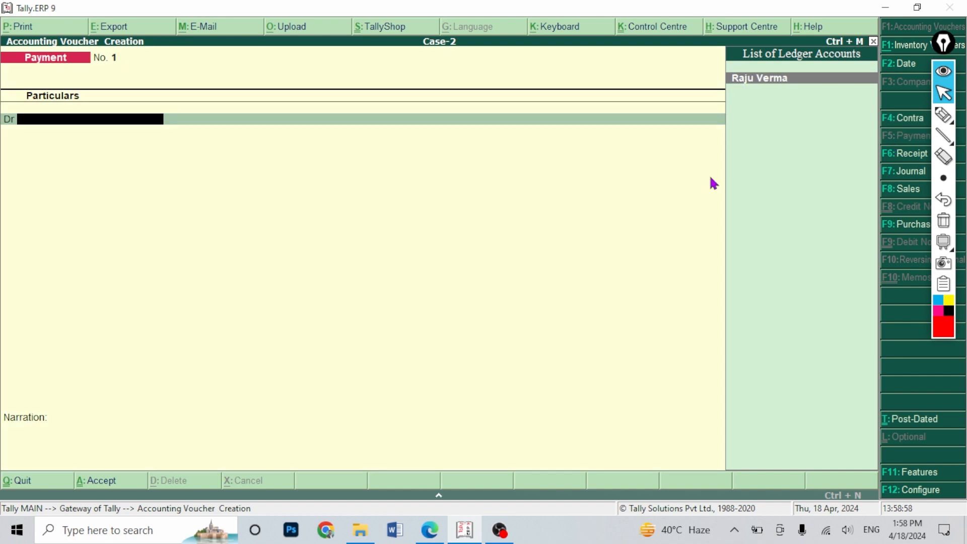
{"action": "key", "text": "alt+c"}
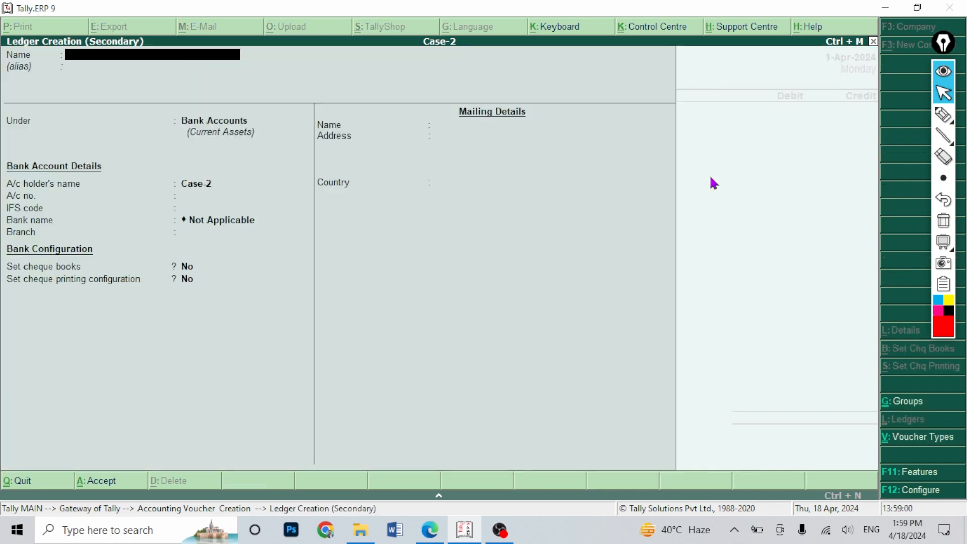
{"action": "type", "text": "furniture"}
{"action": "key", "text": "Return"}
{"action": "type", "text": "Fi"}
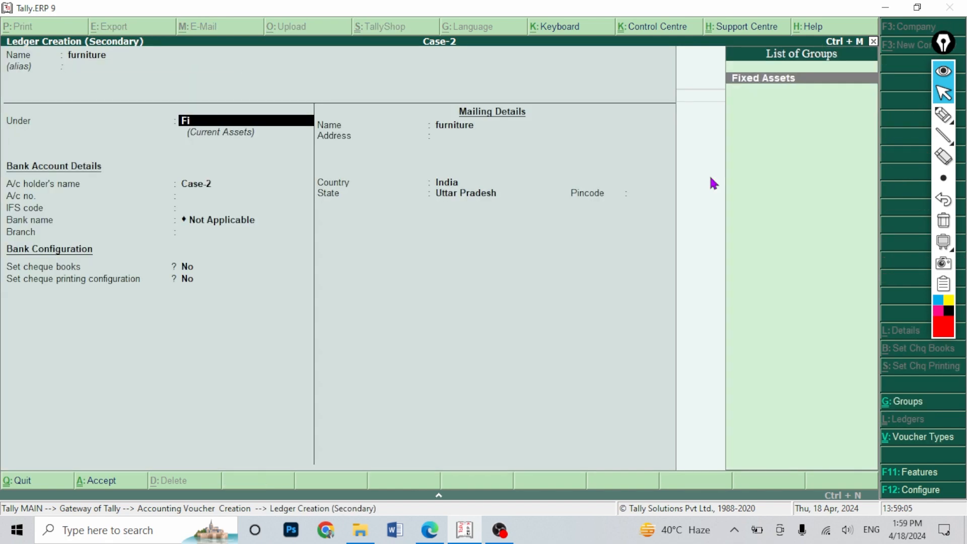
{"action": "key", "text": "Return"}
{"action": "key", "text": "ctrl+a"}
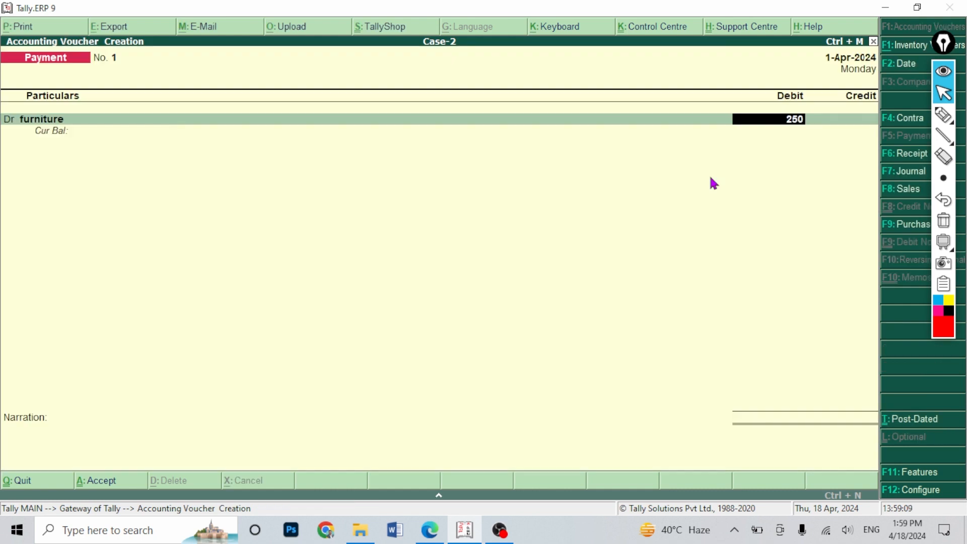
Enter 250004 as the furniture debit and make the second voucher line a debit entry.
{"action": "key", "text": "Return"}
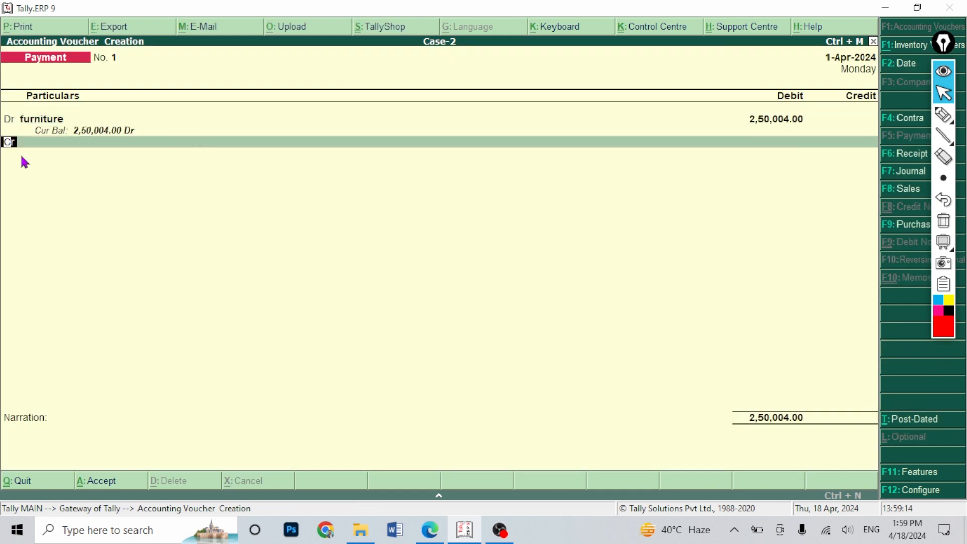
{"action": "key", "text": "Return"}
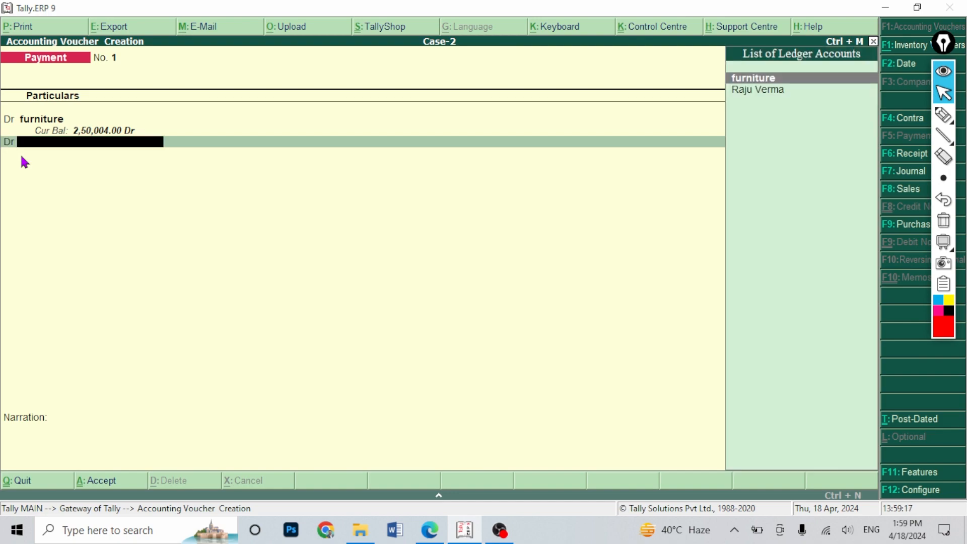
Copy Electrical Fittings from transaction 3 of the exercise and try to paste it as the second debit ledger.
{"action": "left_click", "coordinate": [429, 530]}
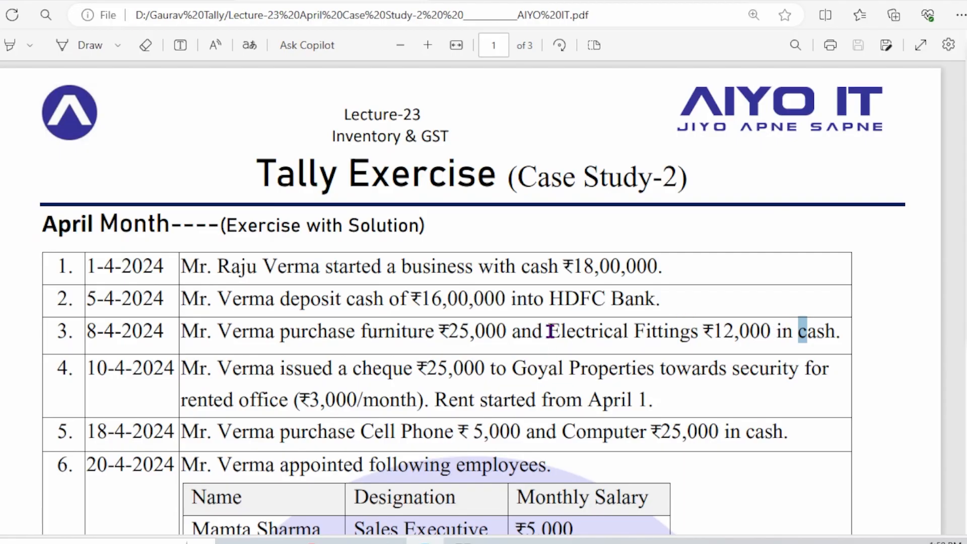
{"action": "left_click_drag", "start_coordinate": [551, 331], "coordinate": [697, 332]}
{"action": "left_click", "coordinate": [469, 533]}
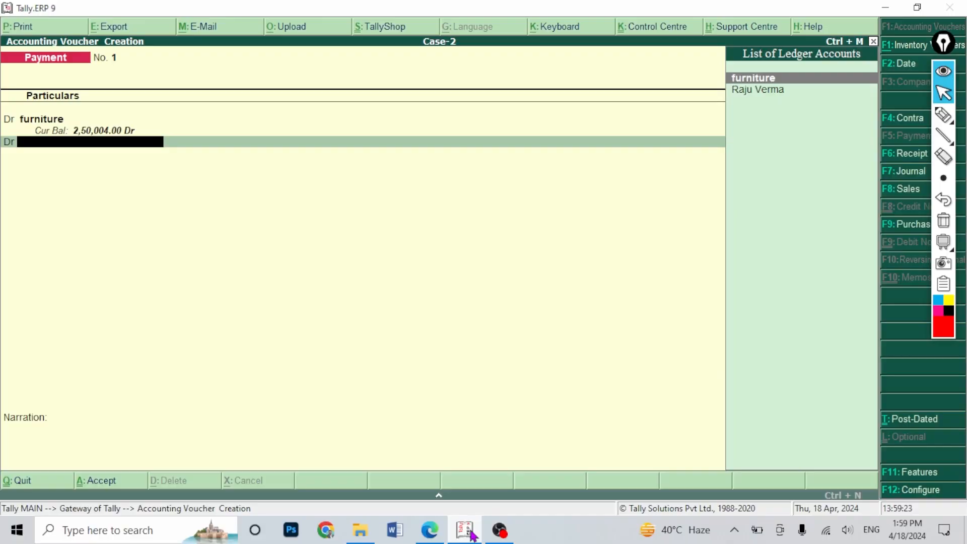
{"action": "key", "text": "ctrl+alt+v"}
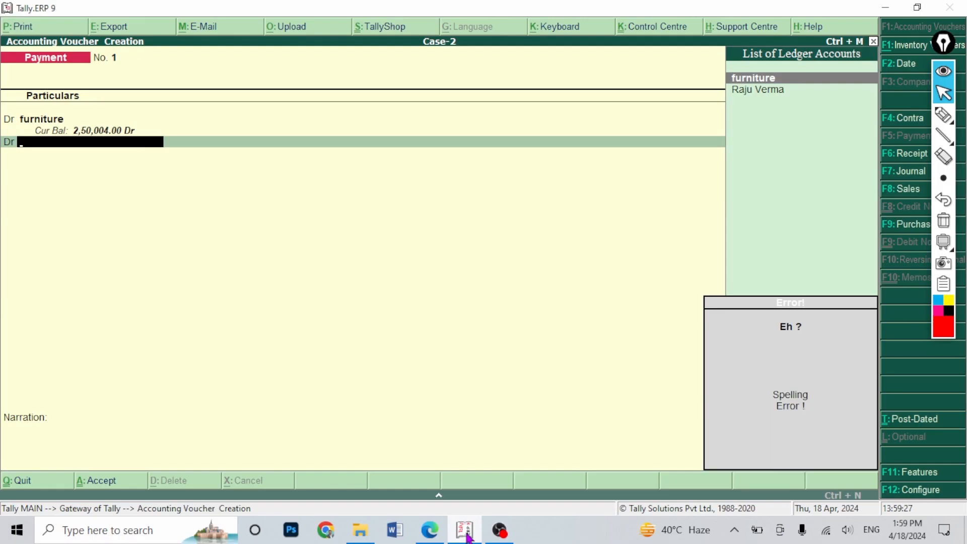
{"action": "key", "text": "Escape"}
Create the Electrical Fittings ledger under Fixed Assets and use it on the second debit line.
{"action": "key", "text": "alt+c"}
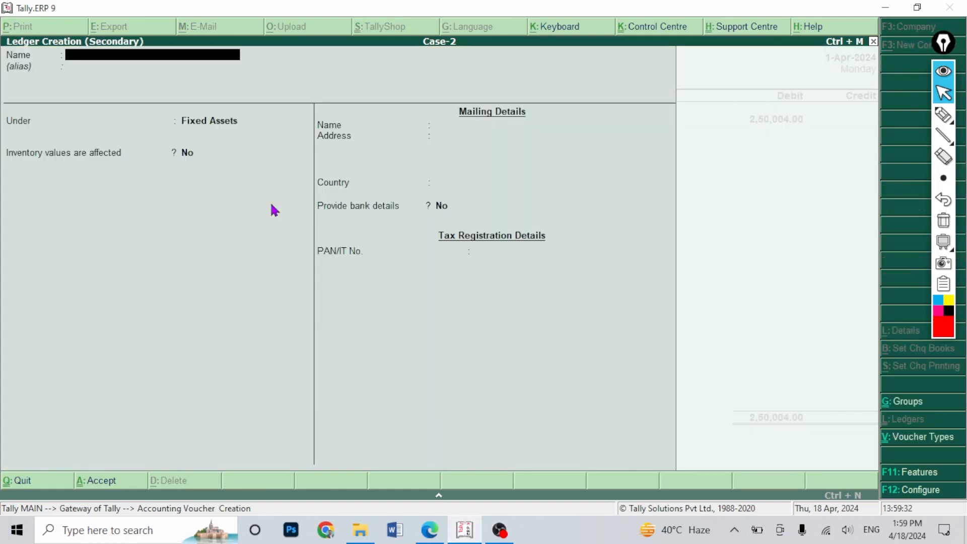
{"action": "key", "text": "ctrl+alt+v"}
{"action": "key", "text": "Return"}
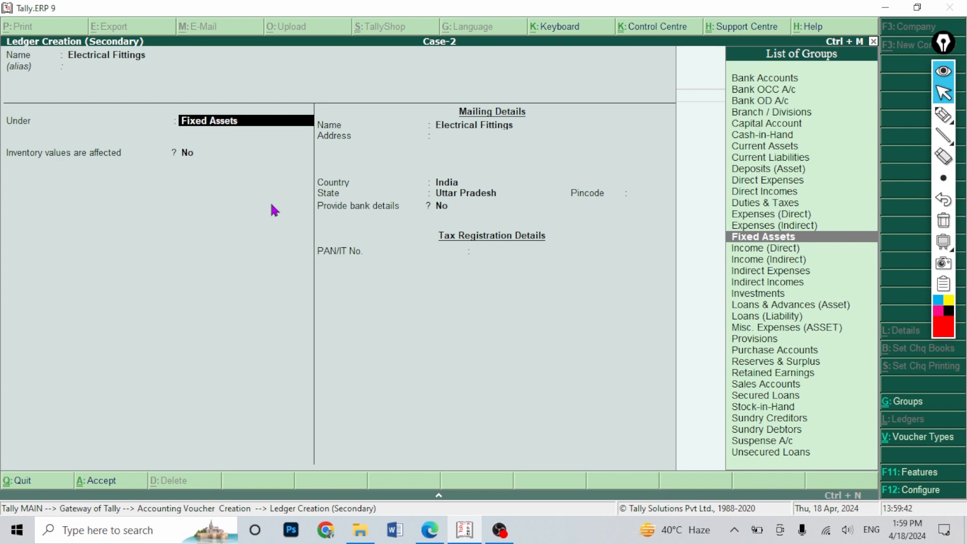
{"action": "key", "text": "Return"}
{"action": "key", "text": "Return"}
{"action": "key", "text": "Return"}
{"action": "key", "text": "Return"}
{"action": "key", "text": "Return"}
{"action": "key", "text": "ctrl+a"}
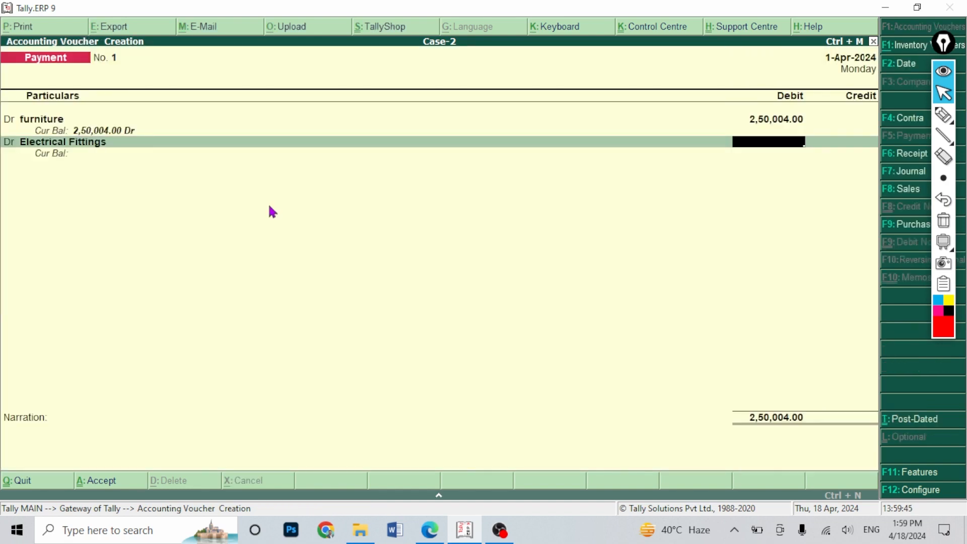
Set the furniture debit to 25000 and the Electrical Fittings debit to 12000, checking the amount against the exercise.
{"action": "left_click", "coordinate": [761, 121]}
{"action": "type", "text": "25000"}
{"action": "key", "text": "Return"}
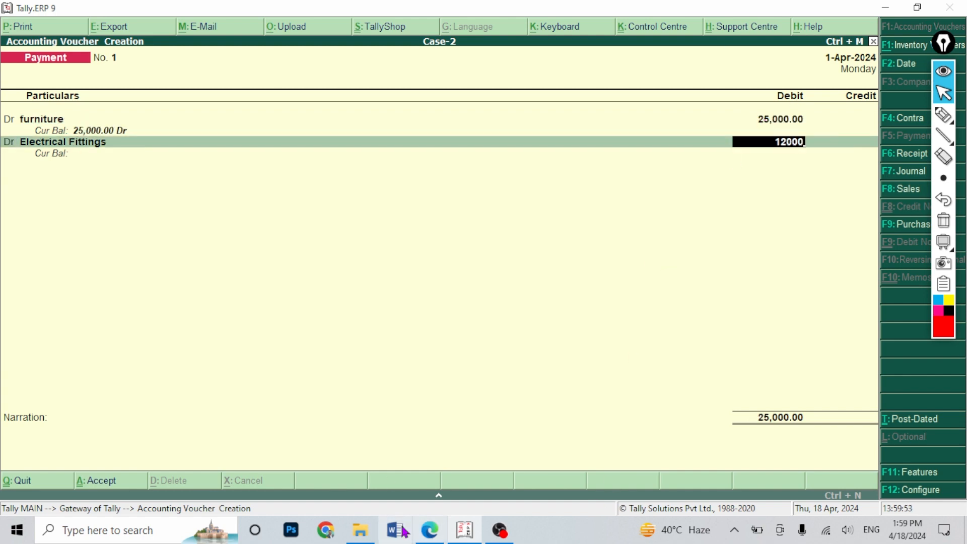
{"action": "left_click", "coordinate": [429, 530]}
{"action": "key", "text": "alt+Tab"}
{"action": "type", "text": "12000"}
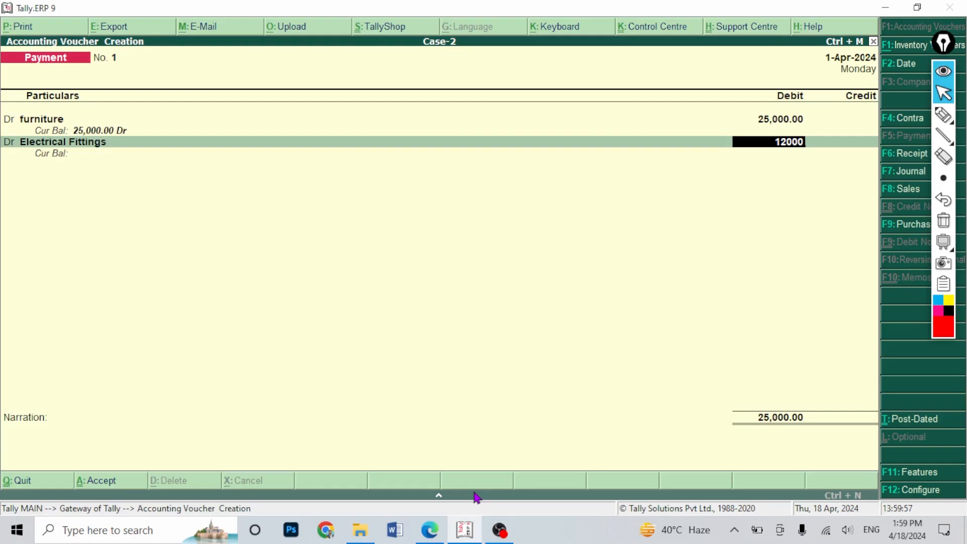
{"action": "key", "text": "Return"}
Credit Cash with 37,000 on the payment voucher and move on to the narration.
{"action": "type", "text": "cas"}
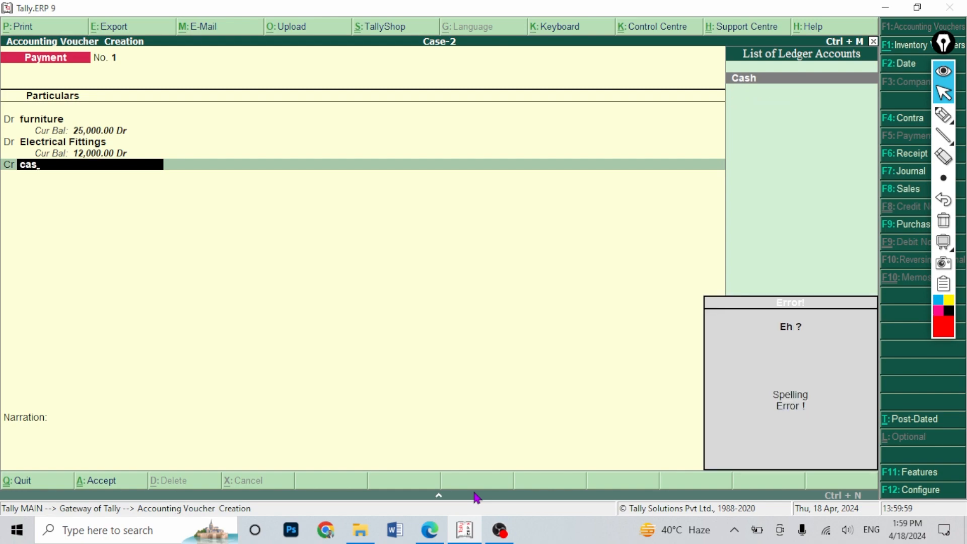
{"action": "key", "text": "Return"}
{"action": "key", "text": "Return"}
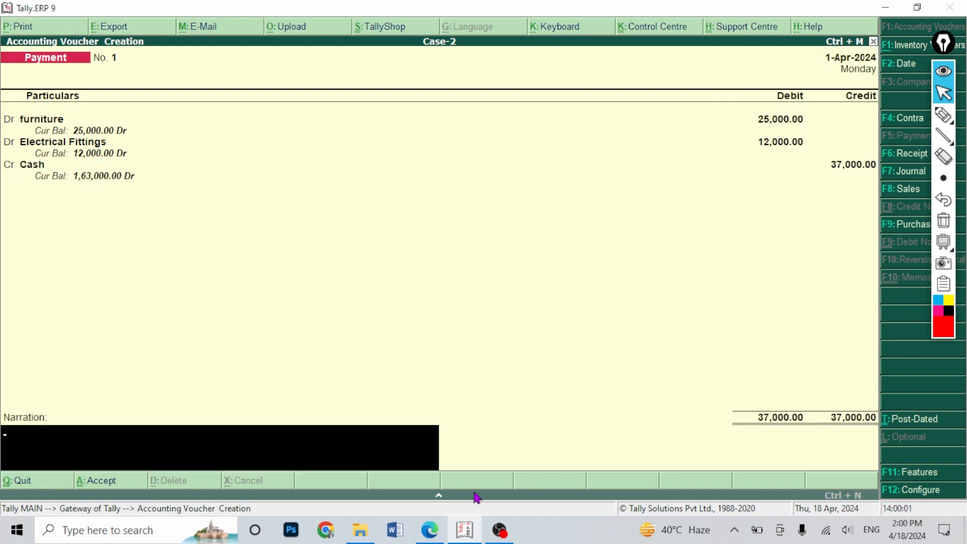
Return to the exercise and underline in red transaction 4's ₹25,000, Properties, security, rented office, ₹3,000/month and April 1 start.
{"action": "key", "text": "alt+Tab"}
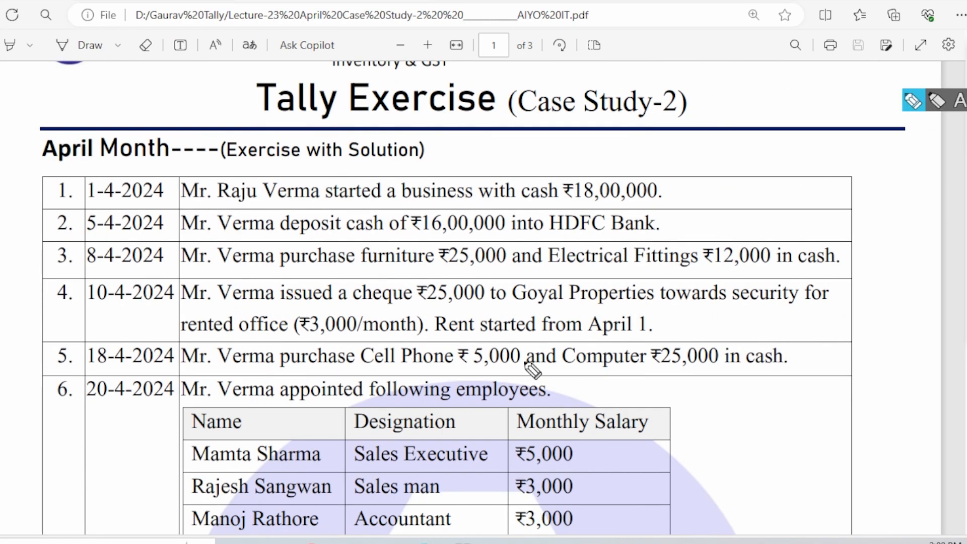
{"action": "left_click", "coordinate": [275, 334]}
{"action": "left_click_drag", "start_coordinate": [473, 310], "coordinate": [409, 304]}
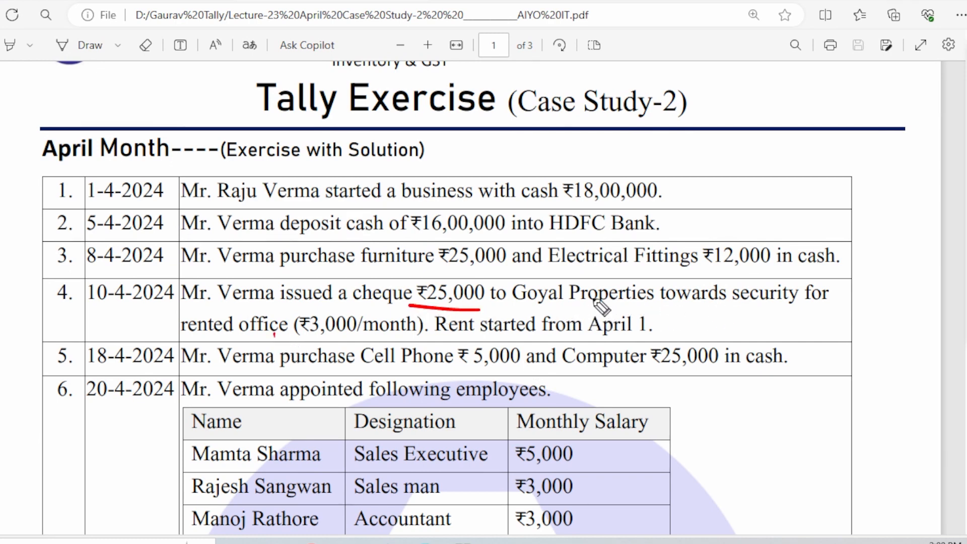
{"action": "left_click_drag", "start_coordinate": [661, 311], "coordinate": [573, 310]}
{"action": "left_click_drag", "start_coordinate": [774, 308], "coordinate": [721, 305]}
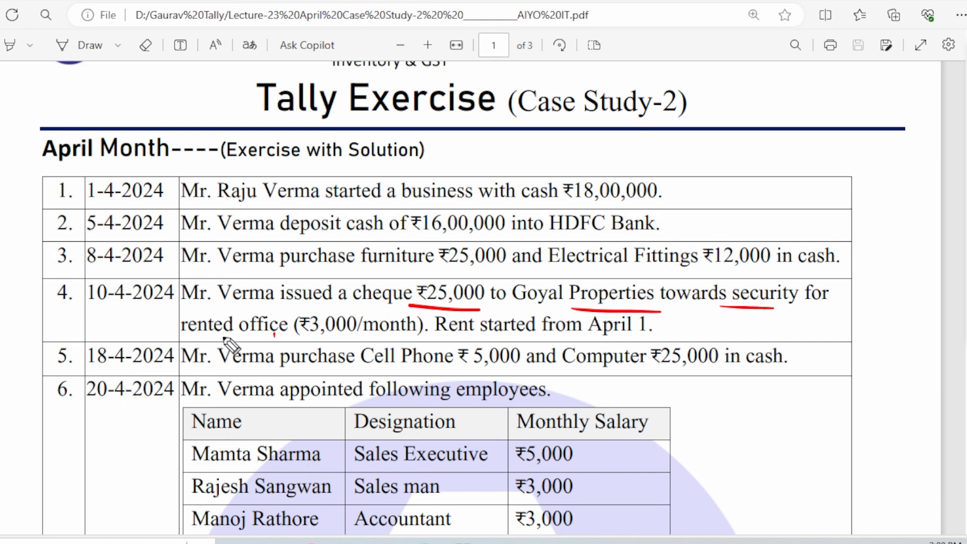
{"action": "left_click_drag", "start_coordinate": [201, 336], "coordinate": [393, 341]}
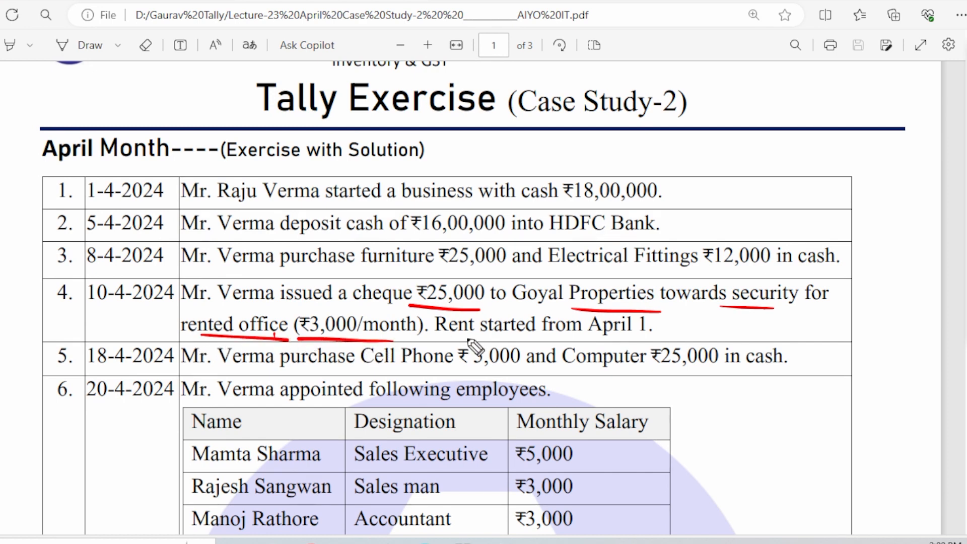
{"action": "left_click_drag", "start_coordinate": [654, 341], "coordinate": [539, 339]}
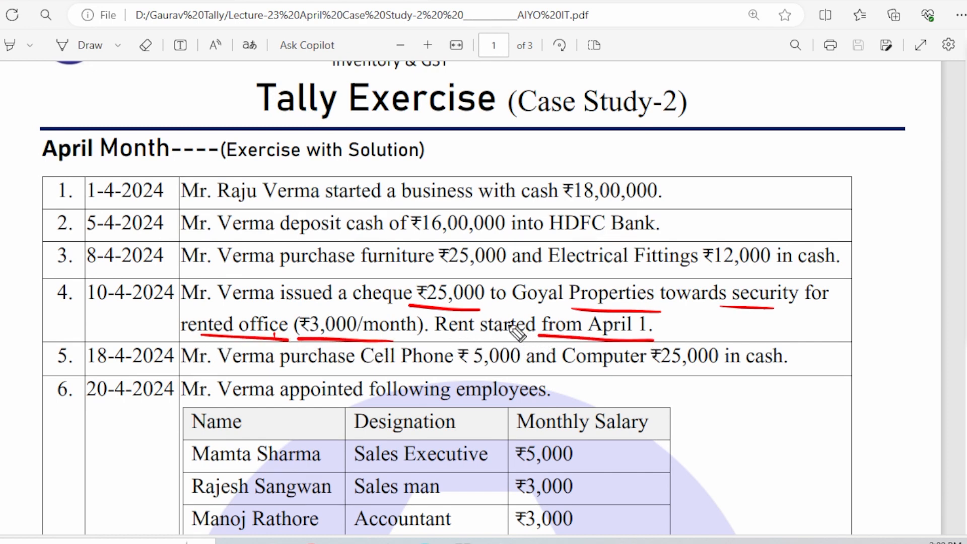
Draw a red box labelled as the office beside the first transactions, with an arrow leading down to a handwritten Rent.
{"action": "mouse_move", "coordinate": [724, 103]}
{"action": "left_mouse_down"}
{"action": "mouse_move", "coordinate": [710, 233]}
{"action": "mouse_move", "coordinate": [867, 150]}
{"action": "mouse_move", "coordinate": [704, 240]}
{"action": "left_mouse_up"}
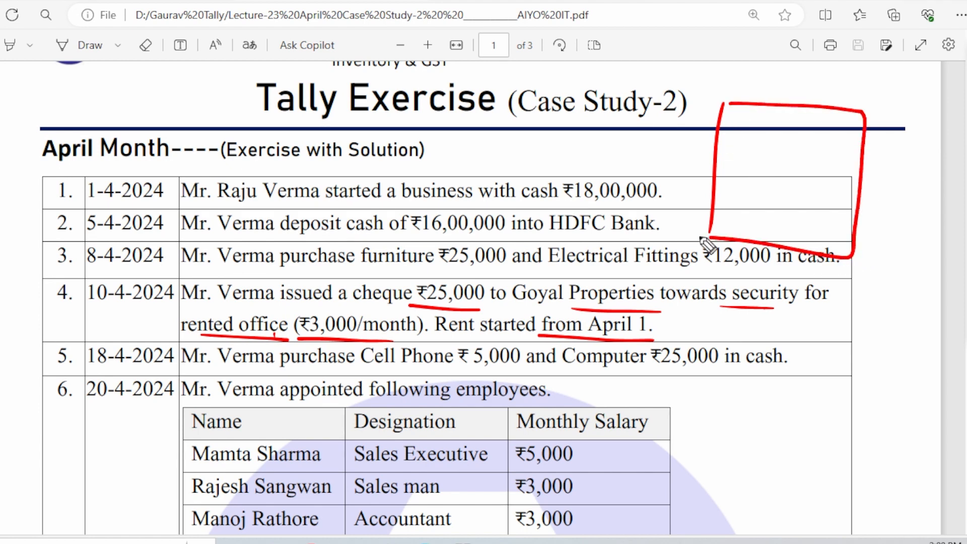
{"action": "mouse_move", "coordinate": [755, 166]}
{"action": "left_mouse_down"}
{"action": "mouse_move", "coordinate": [760, 184]}
{"action": "mouse_move", "coordinate": [756, 168]}
{"action": "left_mouse_up"}
{"action": "mouse_move", "coordinate": [775, 151]}
{"action": "left_mouse_down"}
{"action": "mouse_move", "coordinate": [816, 205]}
{"action": "mouse_move", "coordinate": [841, 200]}
{"action": "left_mouse_up"}
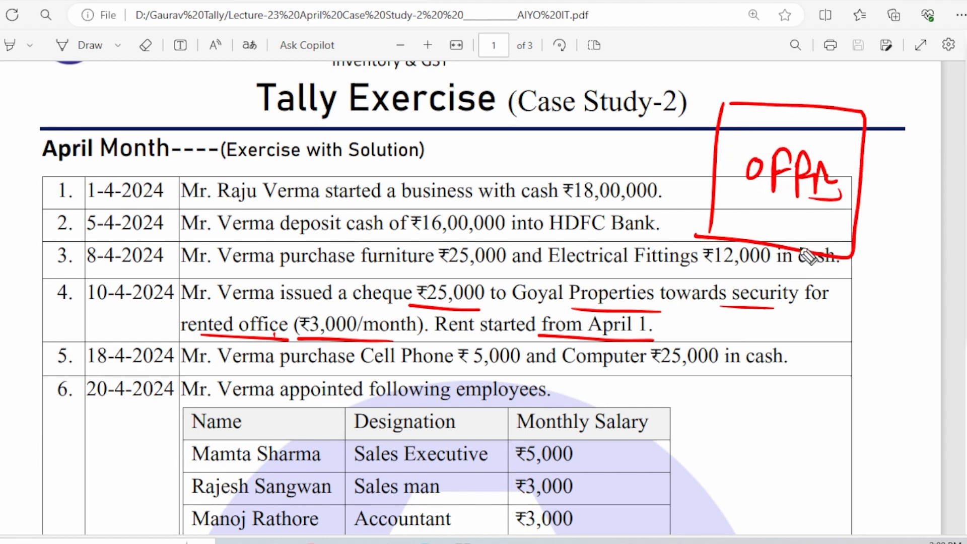
{"action": "left_click_drag", "start_coordinate": [806, 255], "coordinate": [817, 308]}
{"action": "mouse_move", "coordinate": [821, 274]}
{"action": "left_mouse_down"}
{"action": "mouse_move", "coordinate": [825, 324]}
{"action": "mouse_move", "coordinate": [795, 310]}
{"action": "left_mouse_up"}
{"action": "left_click_drag", "start_coordinate": [830, 317], "coordinate": [828, 367]}
{"action": "left_click_drag", "start_coordinate": [830, 319], "coordinate": [857, 348]}
{"action": "left_click_drag", "start_coordinate": [856, 347], "coordinate": [879, 338]}
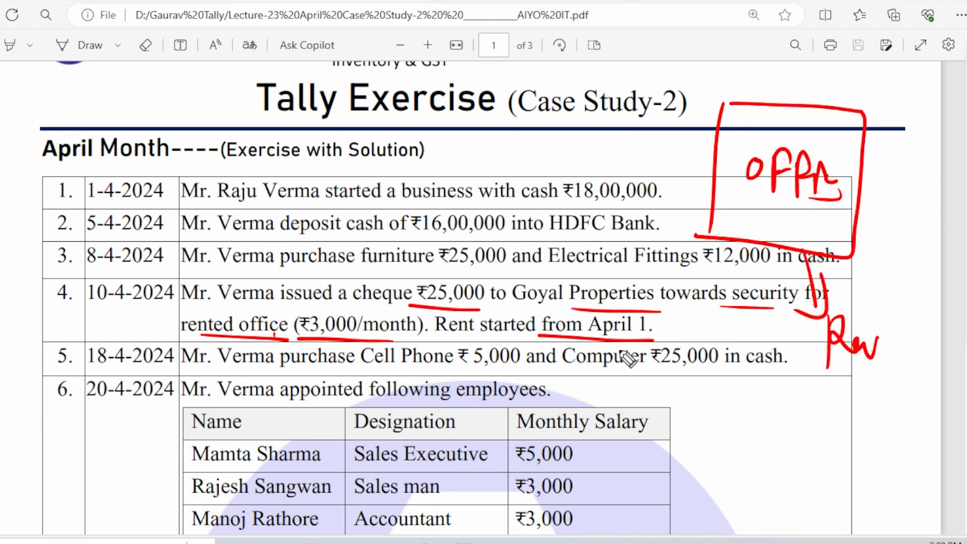
Underline April 1 and ₹25,000 in transaction 4 again and draw an arrow from the office box to a handwritten 25000.
{"action": "left_click_drag", "start_coordinate": [655, 341], "coordinate": [595, 343]}
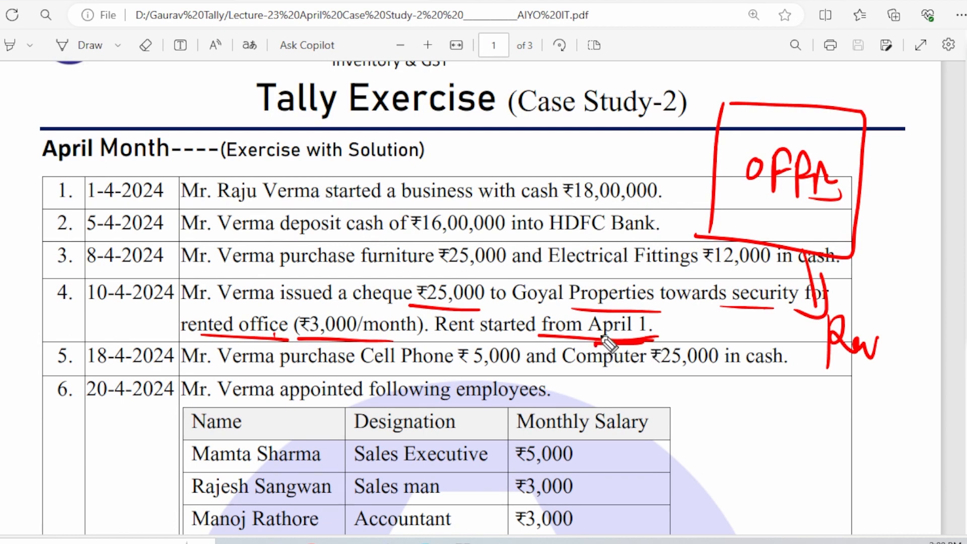
{"action": "left_click_drag", "start_coordinate": [496, 313], "coordinate": [409, 310]}
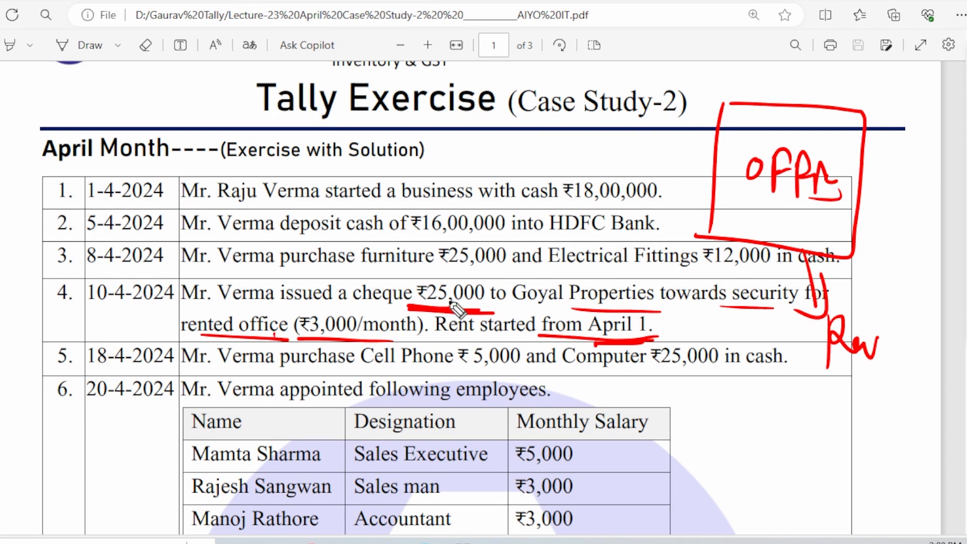
{"action": "mouse_move", "coordinate": [732, 173]}
{"action": "left_mouse_down"}
{"action": "mouse_move", "coordinate": [669, 165]}
{"action": "mouse_move", "coordinate": [684, 181]}
{"action": "left_mouse_up"}
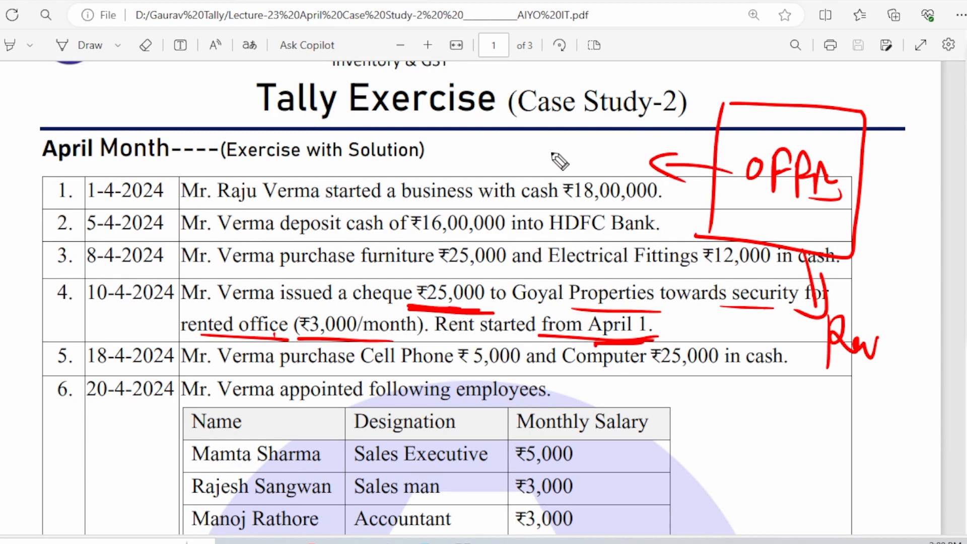
{"action": "mouse_move", "coordinate": [471, 144]}
{"action": "left_mouse_down"}
{"action": "mouse_move", "coordinate": [526, 161]}
{"action": "mouse_move", "coordinate": [625, 161]}
{"action": "mouse_move", "coordinate": [549, 184]}
{"action": "left_mouse_up"}
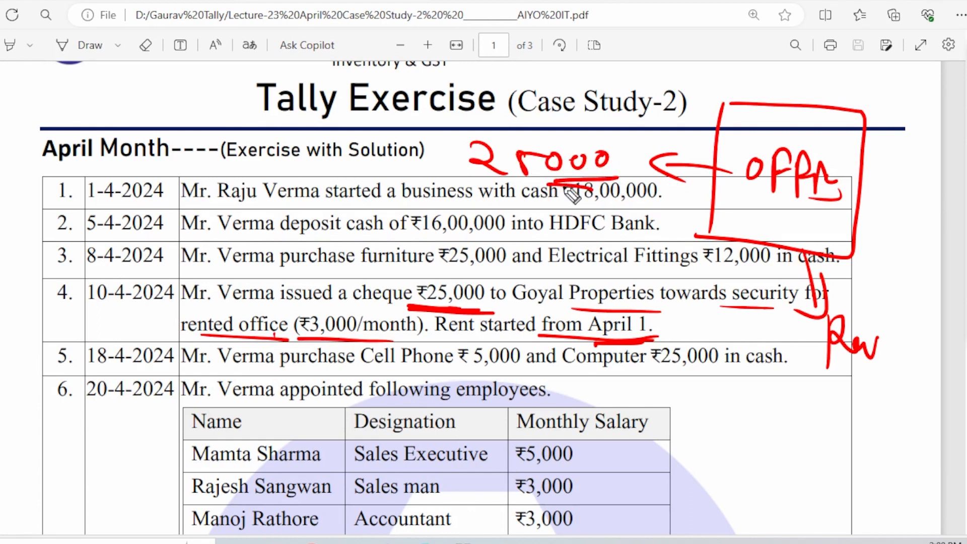
Handwrite Security Deposit and Deposit Asset beside the employee table, and circle the handwritten 25000 with an arrow pointing down.
{"action": "mouse_move", "coordinate": [710, 390]}
{"action": "left_mouse_down"}
{"action": "mouse_move", "coordinate": [767, 432]}
{"action": "mouse_move", "coordinate": [788, 438]}
{"action": "mouse_move", "coordinate": [806, 403]}
{"action": "mouse_move", "coordinate": [838, 447]}
{"action": "mouse_move", "coordinate": [933, 459]}
{"action": "left_mouse_up"}
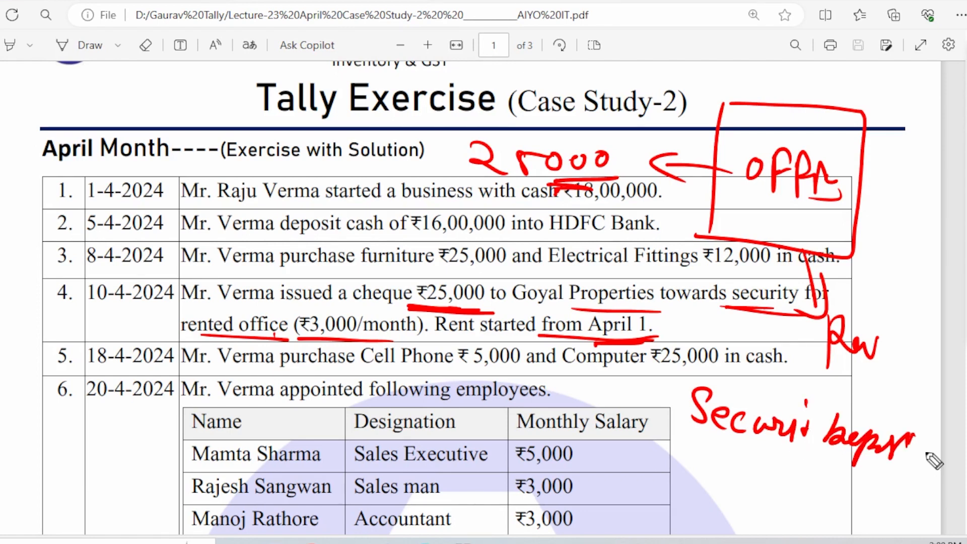
{"action": "mouse_move", "coordinate": [758, 471]}
{"action": "left_mouse_down"}
{"action": "mouse_move", "coordinate": [827, 493]}
{"action": "mouse_move", "coordinate": [900, 471]}
{"action": "mouse_move", "coordinate": [933, 503]}
{"action": "mouse_move", "coordinate": [879, 522]}
{"action": "left_mouse_up"}
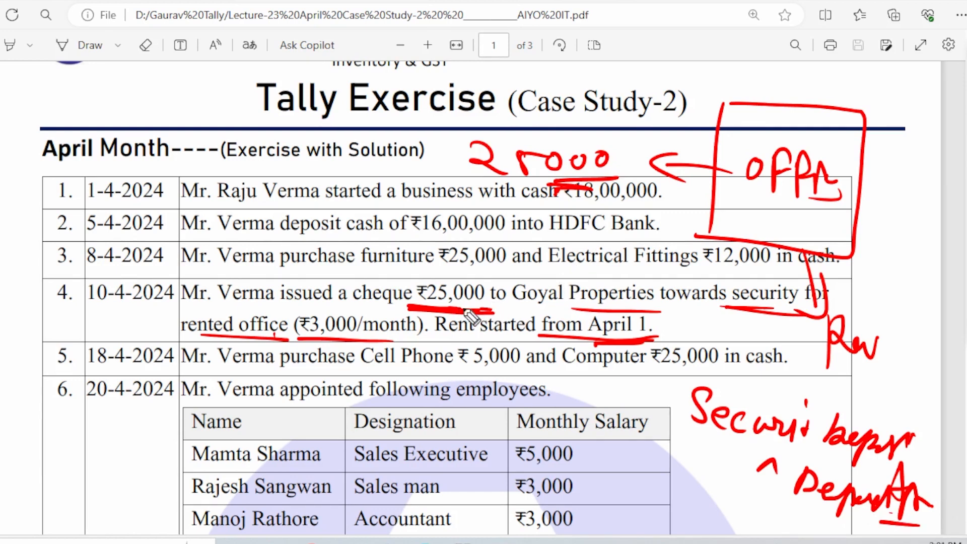
{"action": "mouse_move", "coordinate": [616, 179]}
{"action": "left_mouse_down"}
{"action": "mouse_move", "coordinate": [525, 125]}
{"action": "mouse_move", "coordinate": [609, 270]}
{"action": "left_mouse_up"}
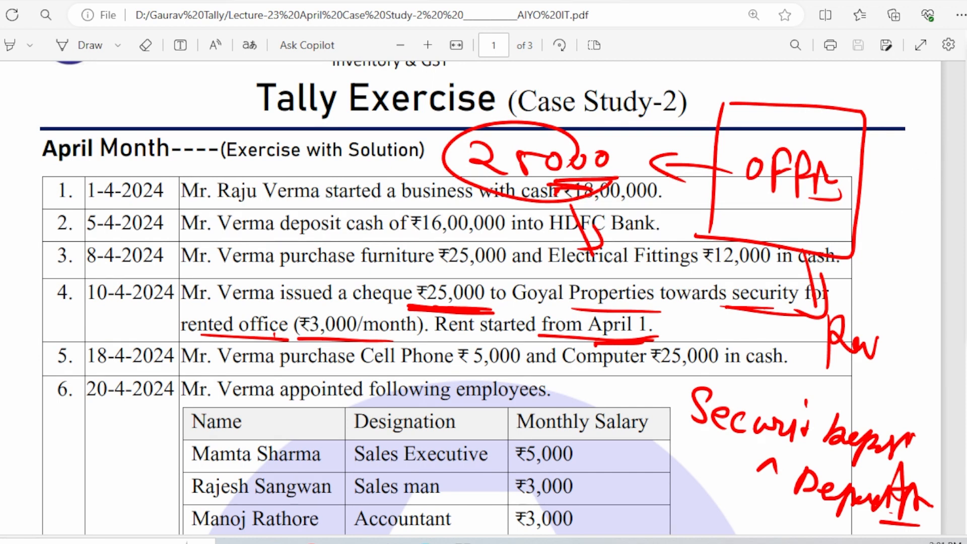
Clear the red annotations from the exercise and start a new ledger from the payment voucher in Tally.ERP 9.
{"action": "key", "text": "e"}
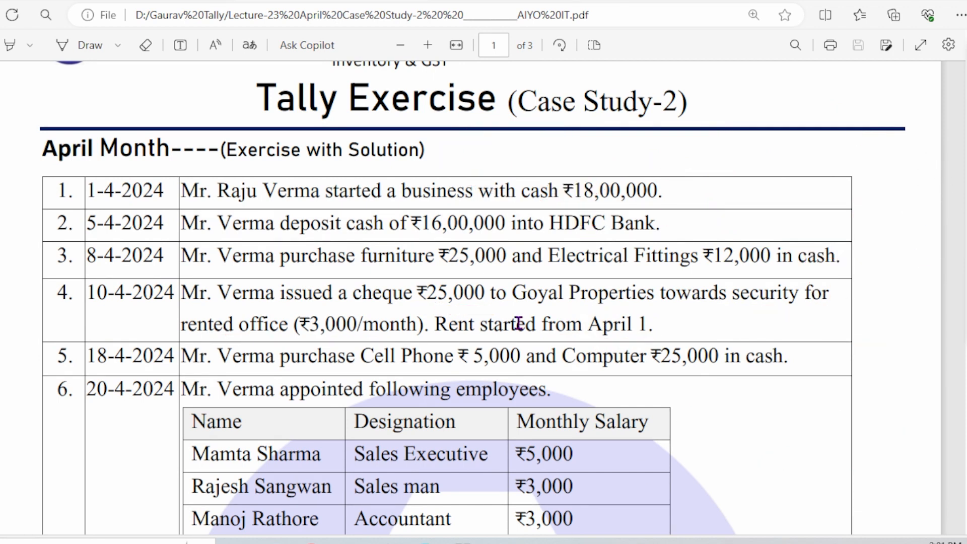
{"action": "key", "text": "alt+Tab"}
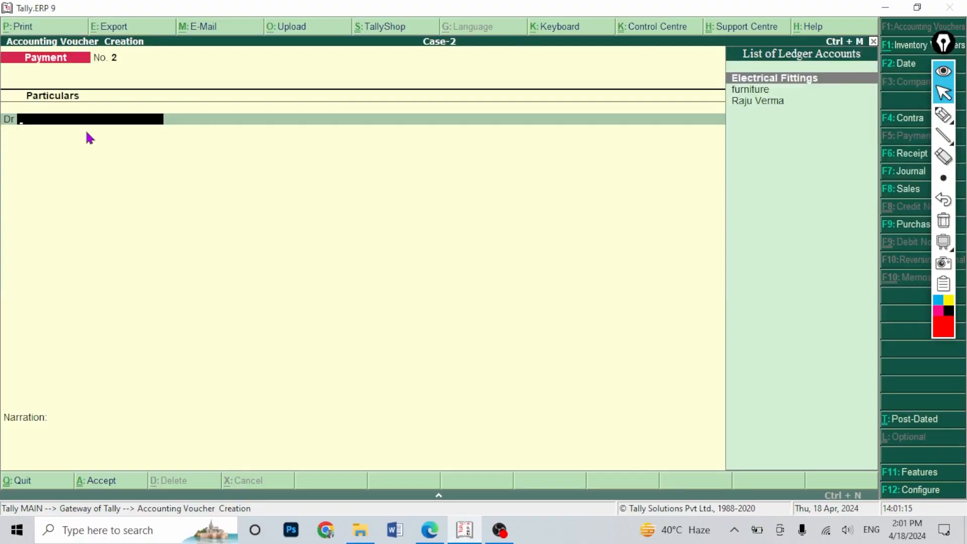
{"action": "key", "text": "alt+c"}
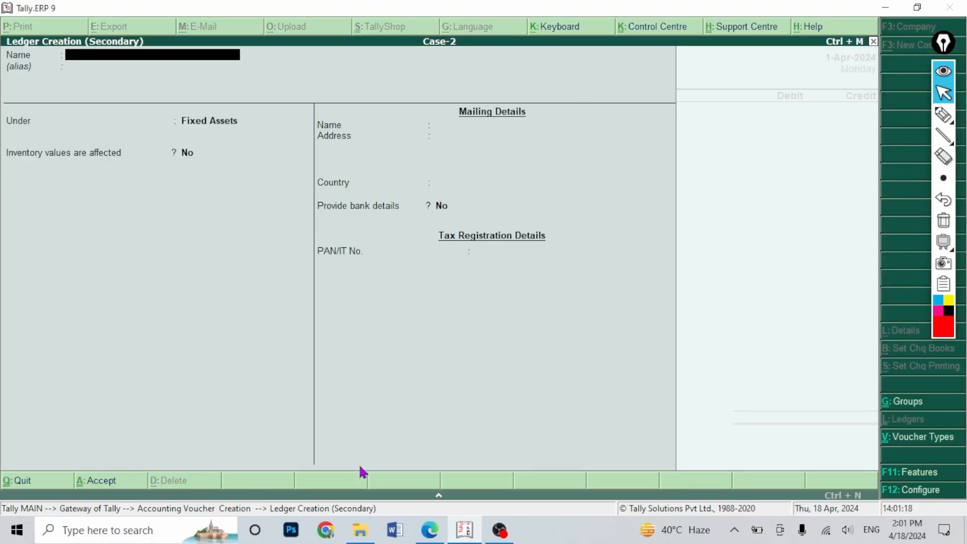
Check the word security in transaction 4 of the exercise and name the new Tally ledger security Deposit.
{"action": "left_click", "coordinate": [426, 529]}
{"action": "double_click", "coordinate": [747, 292]}
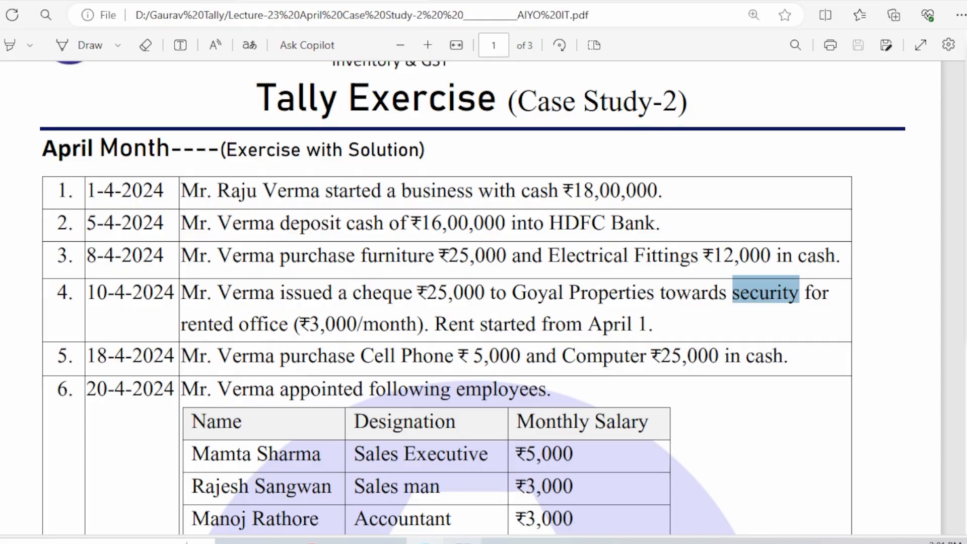
{"action": "left_click", "coordinate": [456, 543]}
{"action": "type", "text": "De"}
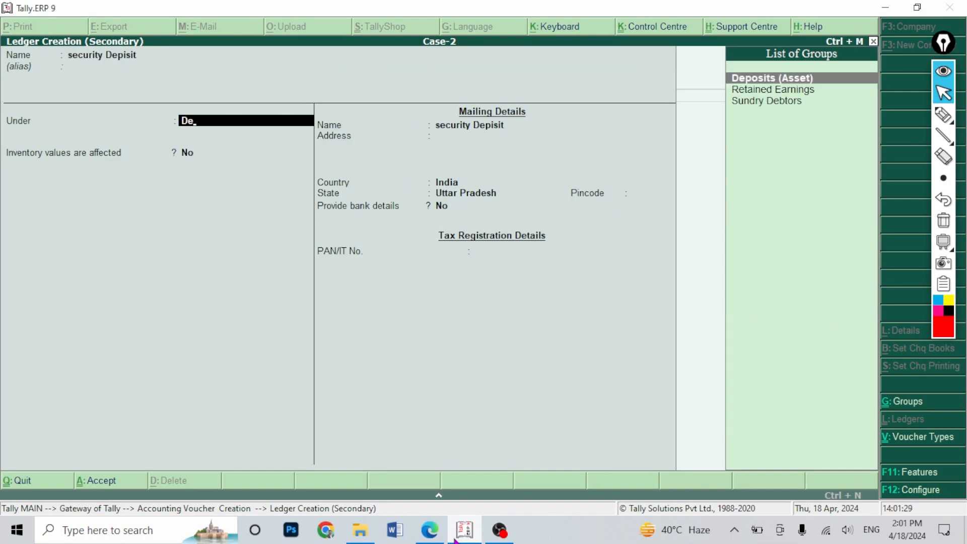
{"action": "key", "text": "BackSpace"}
{"action": "key", "text": "BackSpace"}
{"action": "key", "text": "BackSpace"}
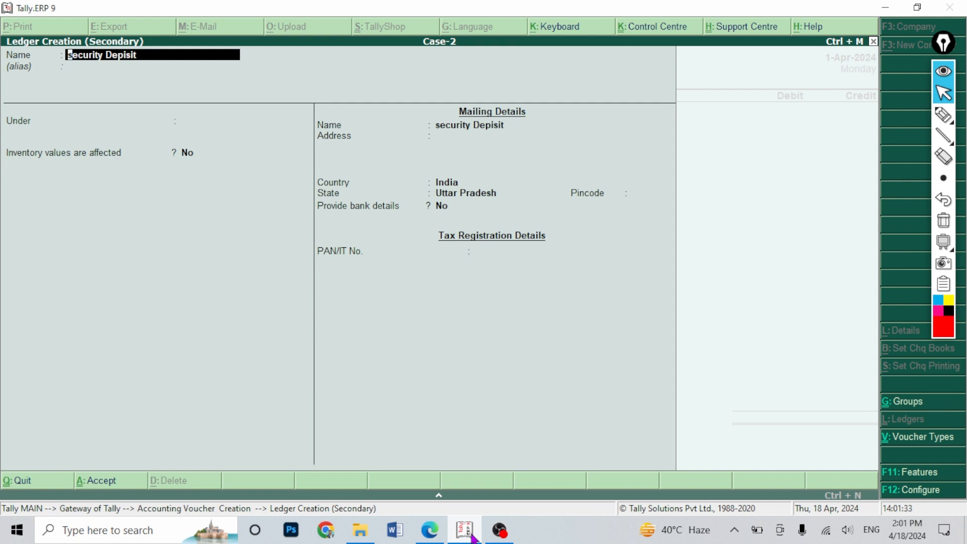
{"action": "type", "text": "o"}
{"action": "key", "text": "Return"}
{"action": "key", "text": "Return"}
{"action": "key", "text": "Return"}
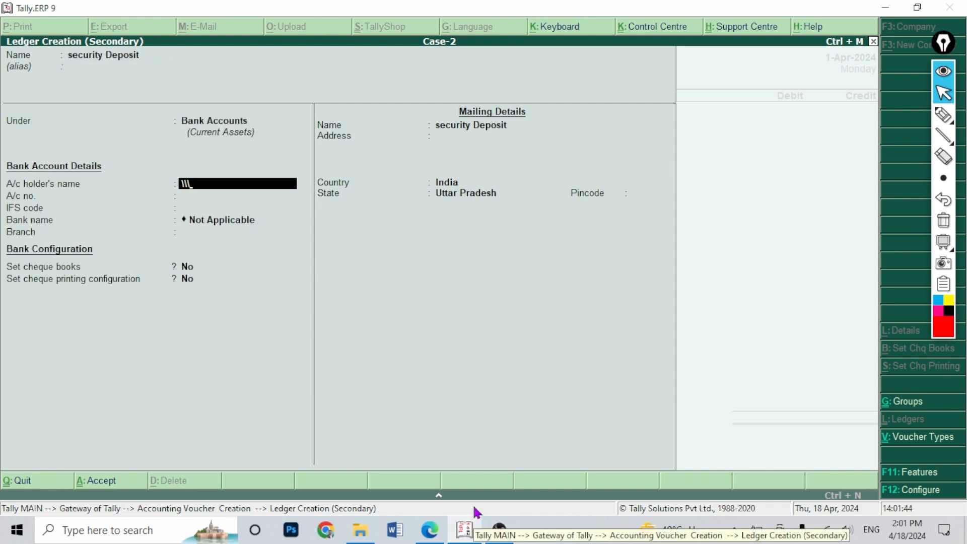
Place the security Deposit ledger under the Deposits (Asset) group and save it.
{"action": "key", "text": "BackSpace"}
{"action": "type", "text": "De"}
{"action": "key", "text": "Return"}
{"action": "key", "text": "Return"}
{"action": "key", "text": "Return"}
{"action": "key", "text": "Return"}
{"action": "key", "text": "Return"}
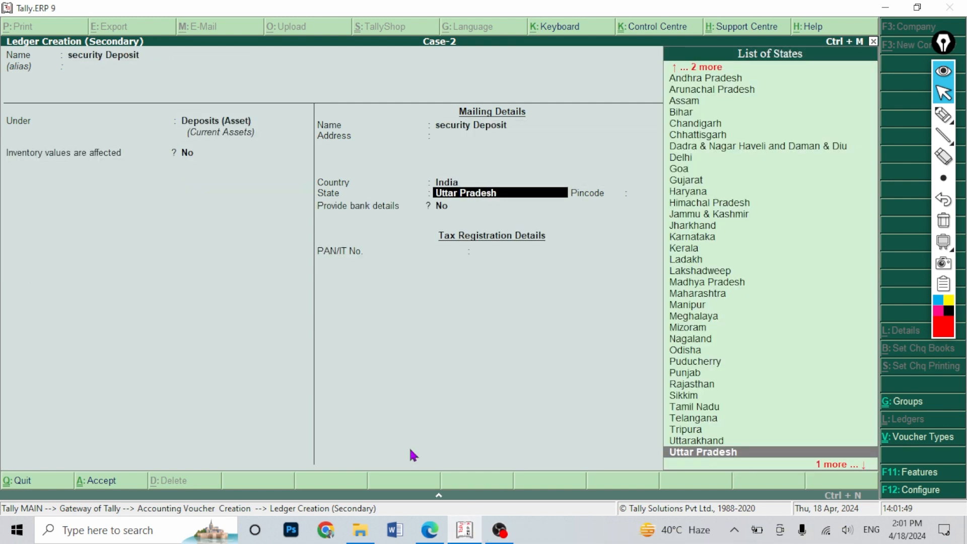
{"action": "key", "text": "ctrl+a"}
Debit security Deposit with 25000, check the cheque wording in transaction 4, and credit HDFC Bank to complete the payment voucher.
{"action": "type", "text": "25000"}
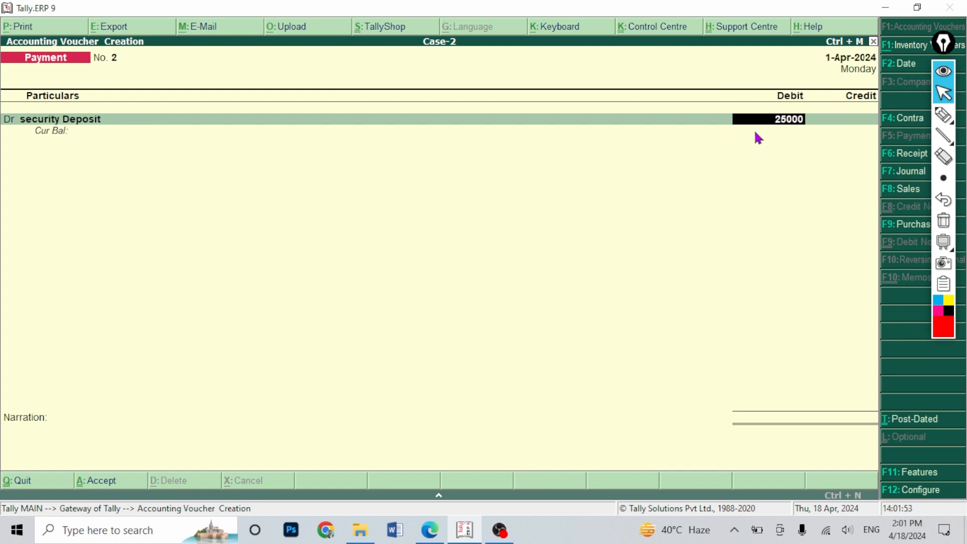
{"action": "key", "text": "Return"}
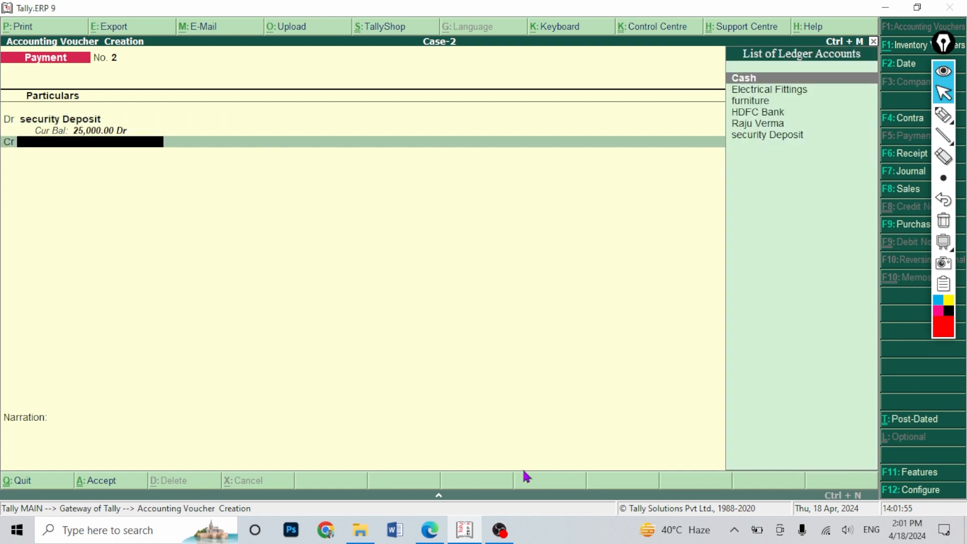
{"action": "left_click", "coordinate": [430, 530]}
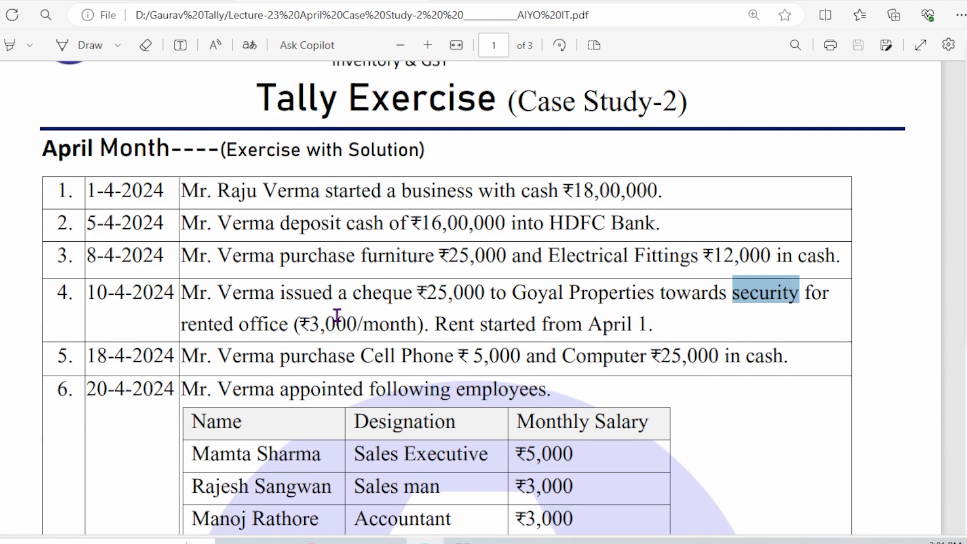
{"action": "double_click", "coordinate": [385, 292]}
{"action": "left_click", "coordinate": [464, 530]}
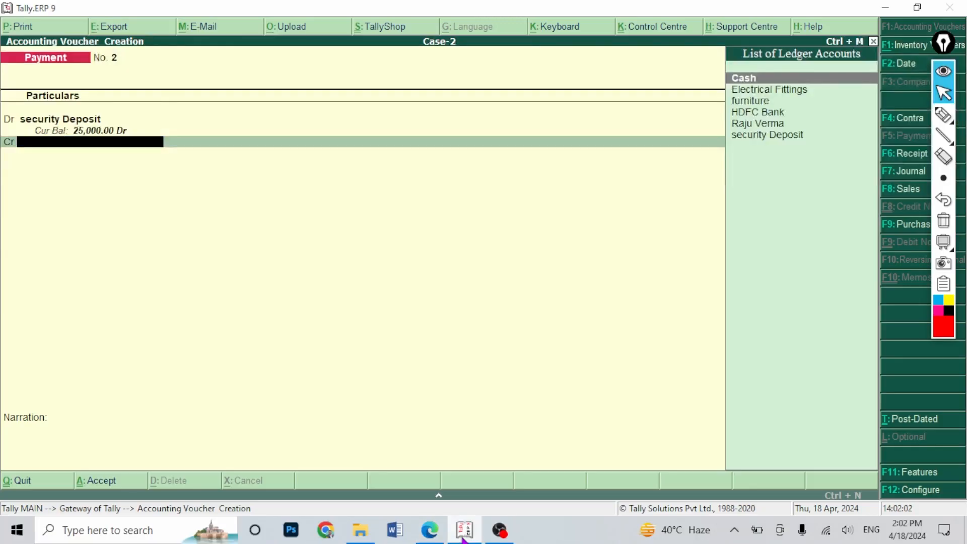
{"action": "type", "text": "Hd"}
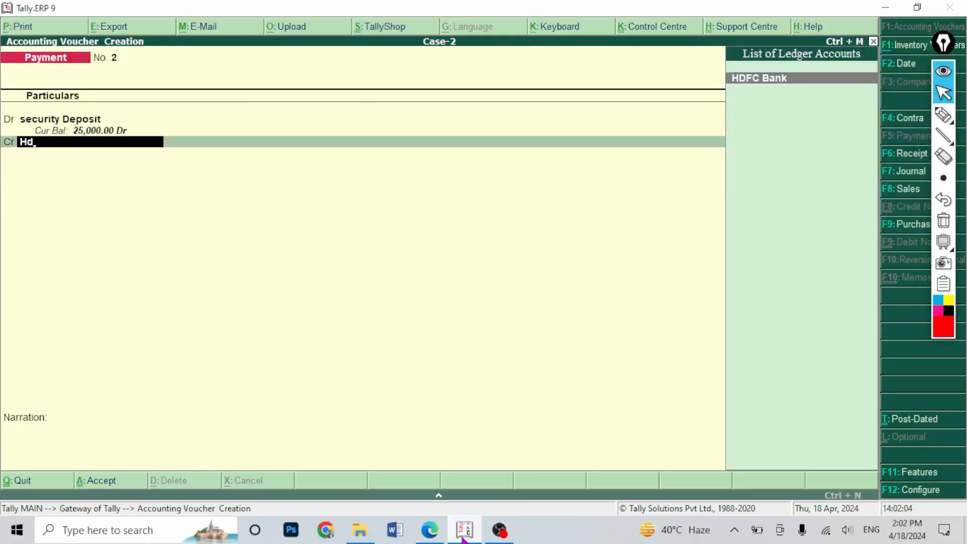
{"action": "key", "text": "Return"}
{"action": "key", "text": "Return"}
Return to the exercise and highlight transaction 5's Cell Phone and Computer purchase details, including ₹5,000 and ₹25,000.
{"action": "left_click", "coordinate": [429, 530]}
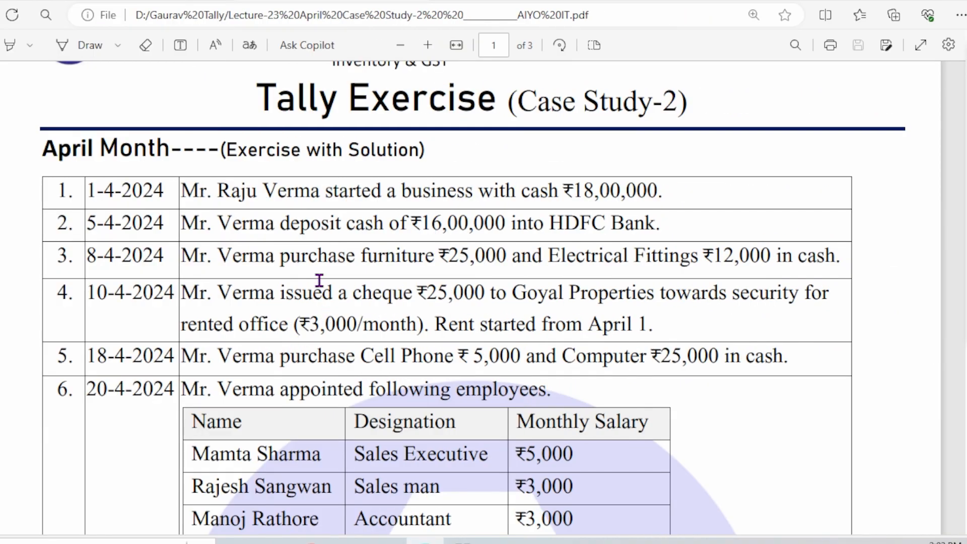
{"action": "double_click", "coordinate": [224, 357]}
{"action": "left_click_drag", "start_coordinate": [372, 363], "coordinate": [412, 359]}
{"action": "left_click_drag", "start_coordinate": [474, 358], "coordinate": [522, 359]}
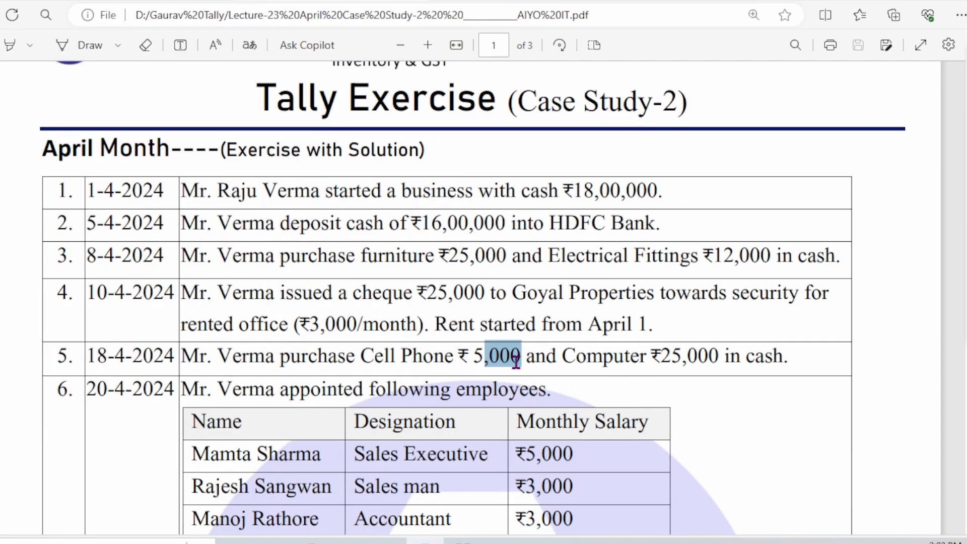
{"action": "left_click", "coordinate": [615, 355]}
{"action": "left_click_drag", "start_coordinate": [664, 359], "coordinate": [739, 360]}
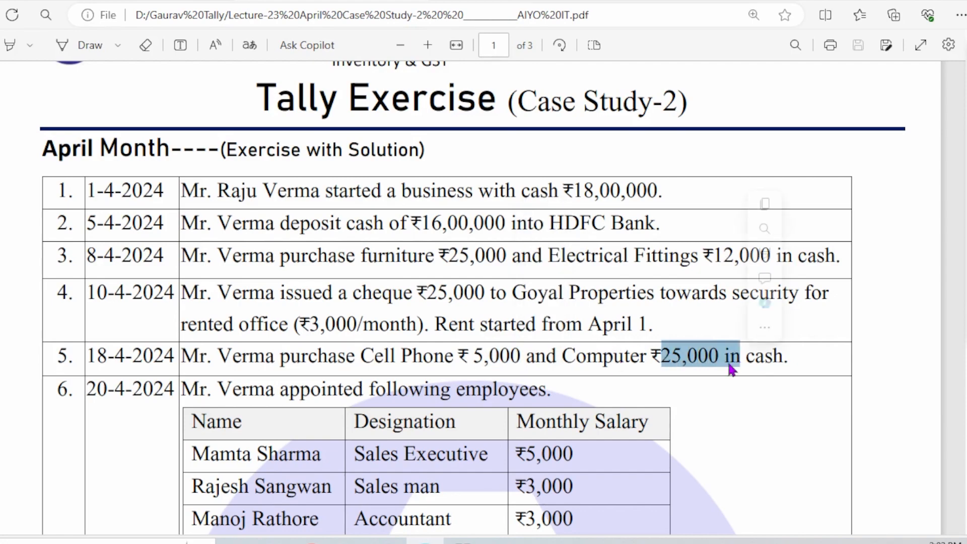
In a new Tally payment voucher, create a Cell Phone ledger under Fixed Assets and debit it with 5,000.
{"action": "left_click", "coordinate": [464, 542]}
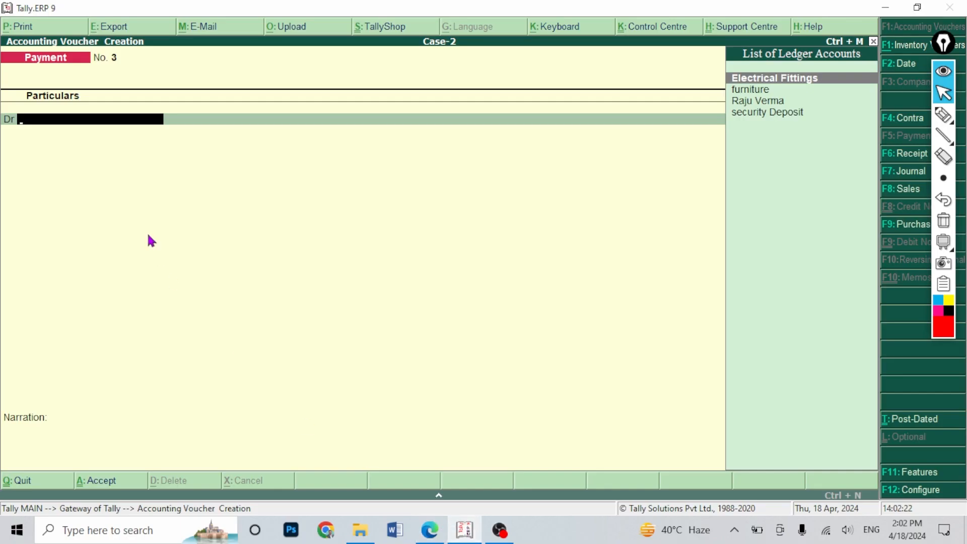
{"action": "key", "text": "alt+c"}
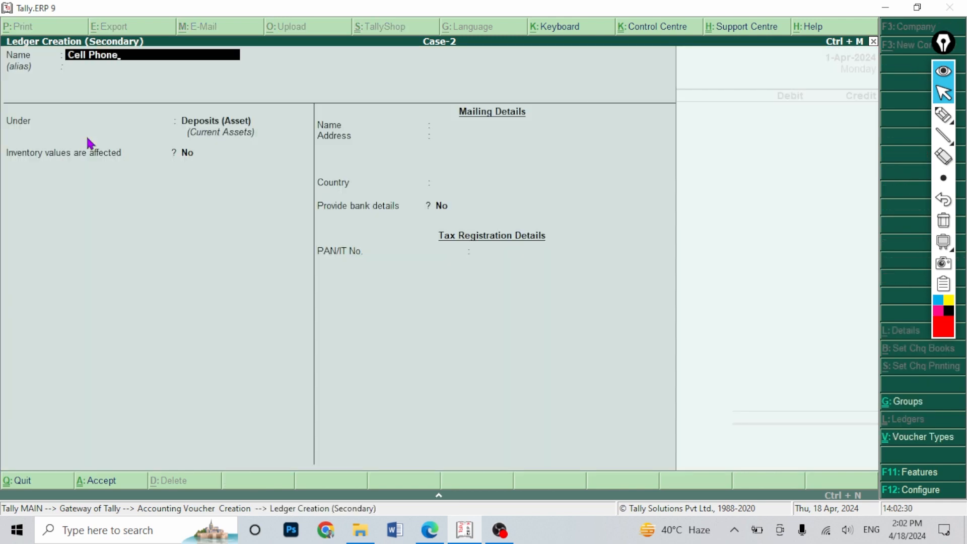
{"action": "key", "text": "Return"}
{"action": "type", "text": "Fi"}
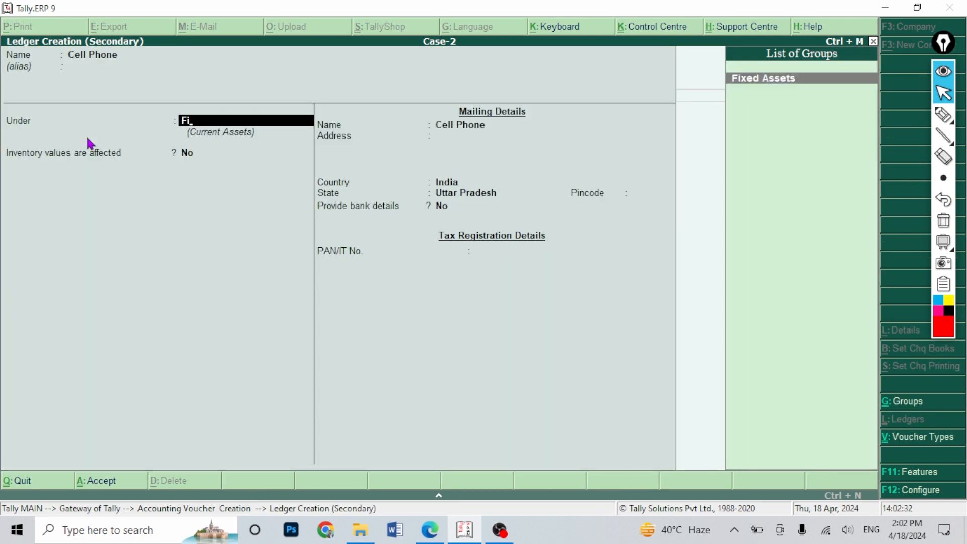
{"action": "key", "text": "Return"}
{"action": "key", "text": "ctrl+a"}
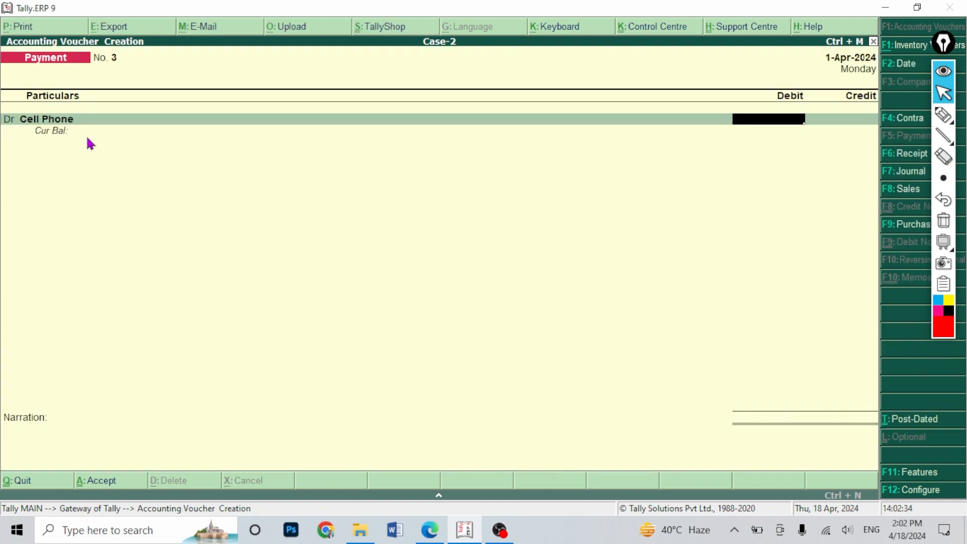
{"action": "key", "text": "Return"}
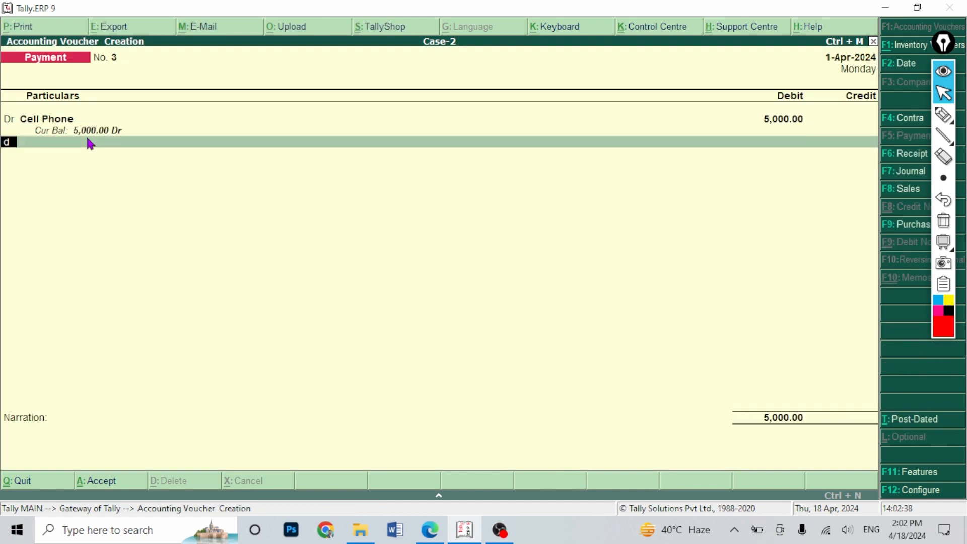
Add a second debit line to the payment voucher and create a Computer ledger under Fixed Assets for it.
{"action": "key", "text": "Return"}
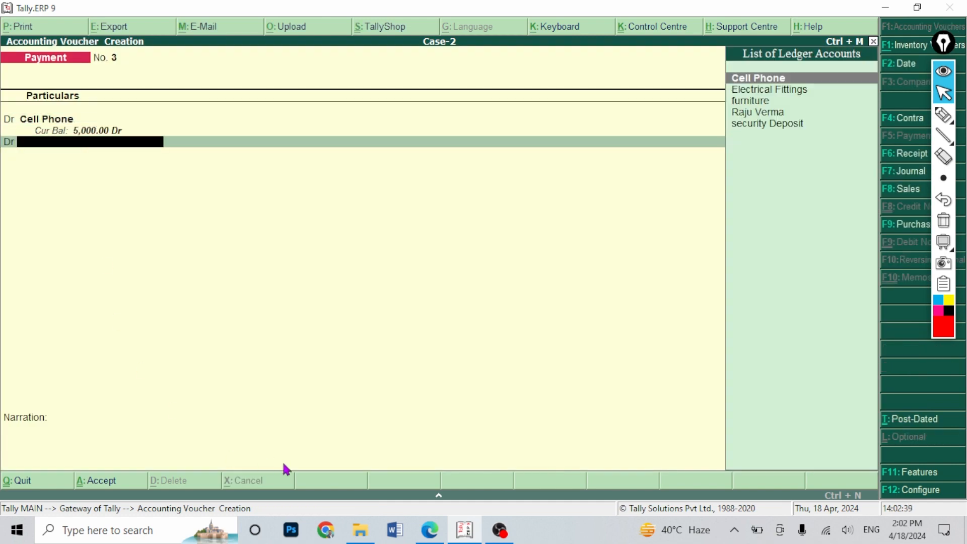
{"action": "left_click", "coordinate": [430, 530]}
{"action": "left_click", "coordinate": [455, 533]}
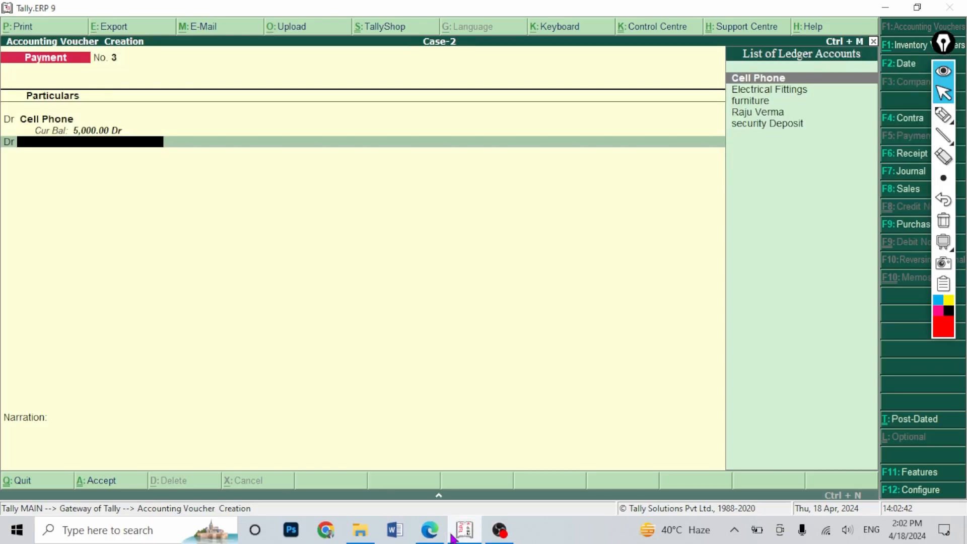
{"action": "type", "text": "Ca"}
{"action": "key", "text": "BackSpace"}
{"action": "key", "text": "alt+c"}
{"action": "type", "text": "Computer"}
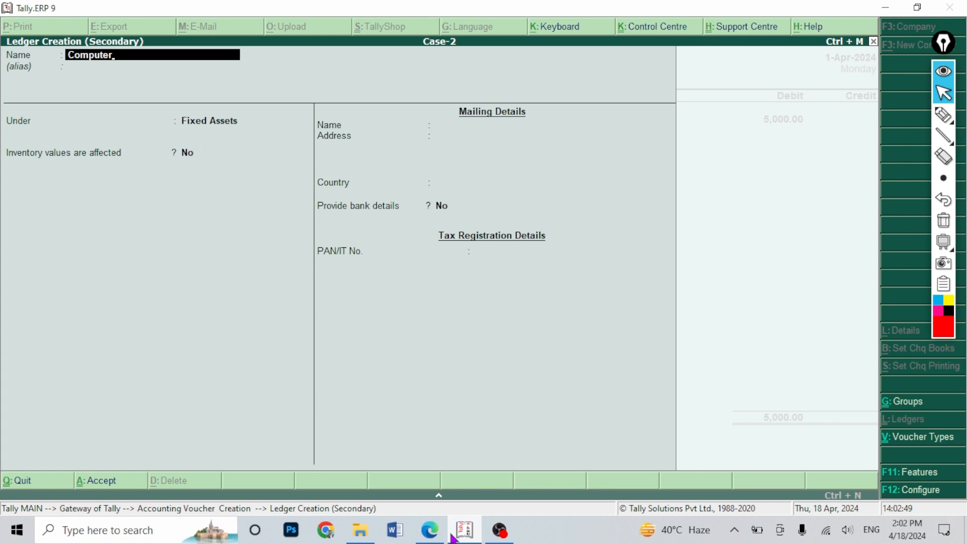
{"action": "key", "text": "Return"}
{"action": "key", "text": "Return"}
{"action": "key", "text": "Return"}
{"action": "key", "text": "Return"}
{"action": "key", "text": "Return"}
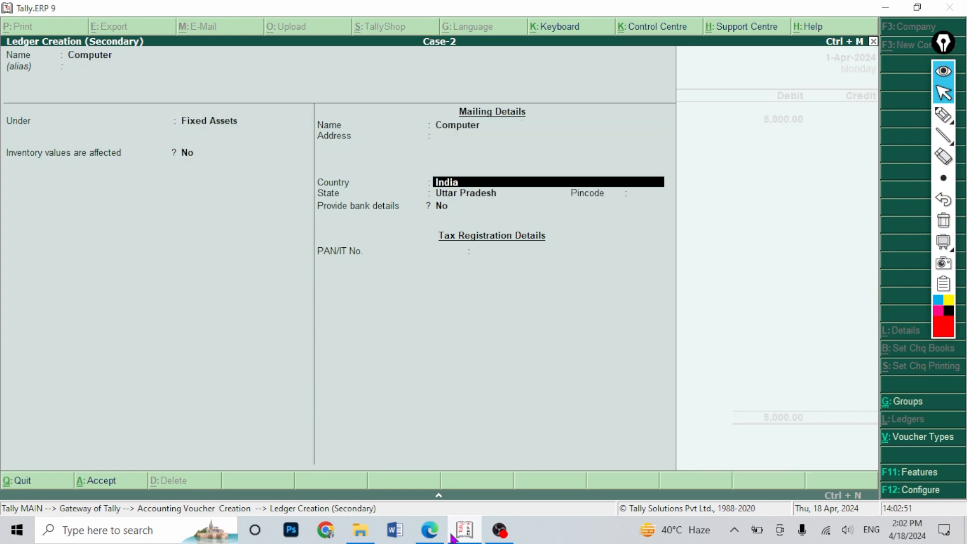
{"action": "key", "text": "ctrl+a"}
Check the computer's price in transaction 5 and debit the Computer ledger with 25000.
{"action": "left_click", "coordinate": [439, 530]}
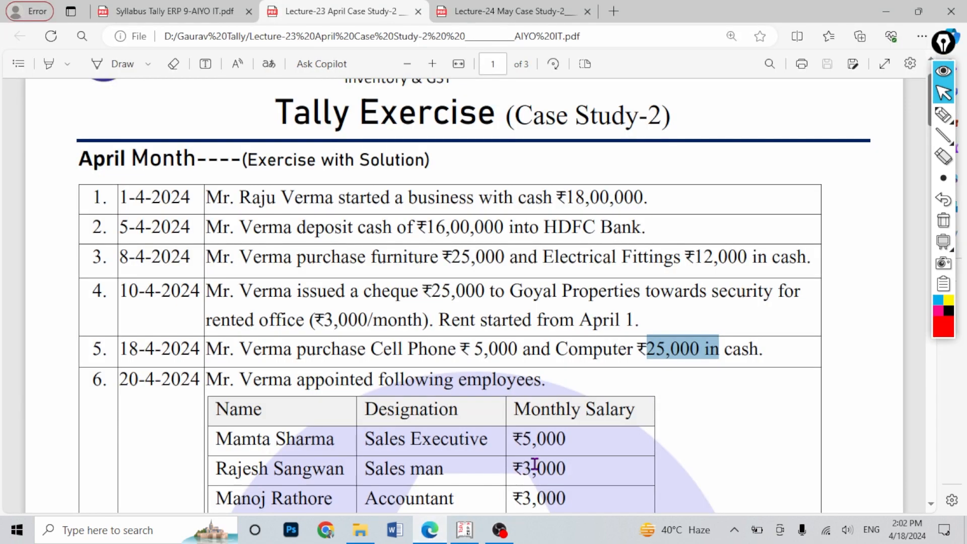
{"action": "left_click", "coordinate": [456, 540]}
{"action": "type", "text": "25000"}
{"action": "key", "text": "Return"}
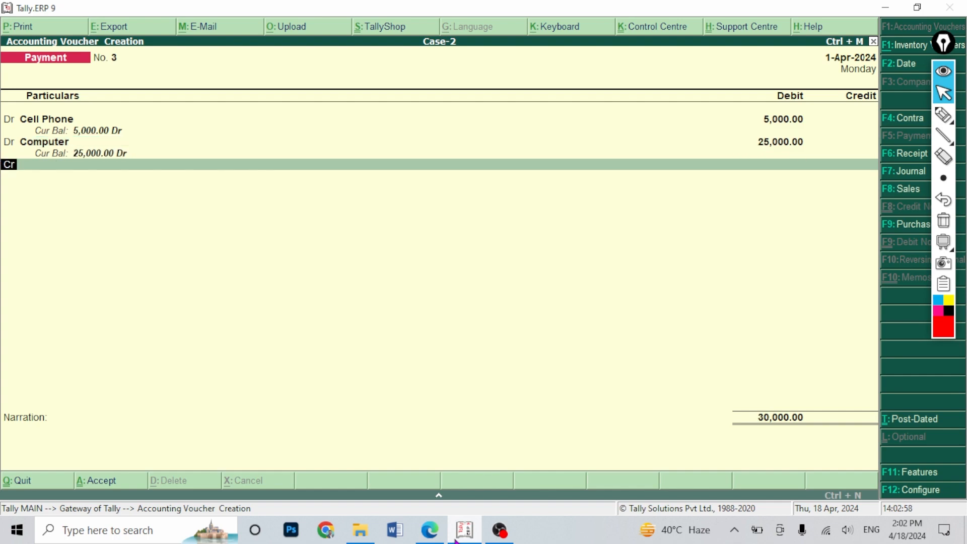
Check the payment mode in transaction 5 and credit Cash in the Cell Phone and Computer voucher.
{"action": "key", "text": "Return"}
{"action": "left_click", "coordinate": [431, 530]}
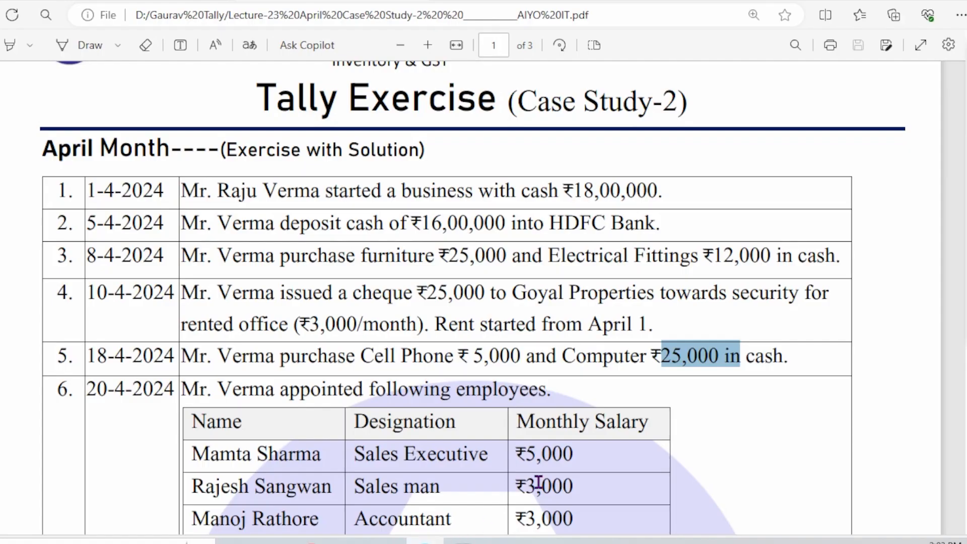
{"action": "left_click", "coordinate": [458, 541]}
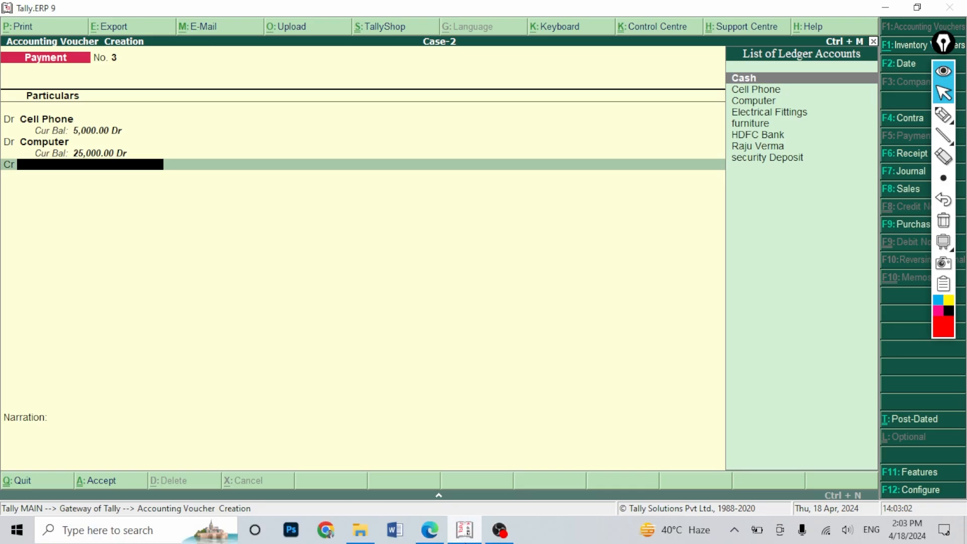
{"action": "type", "text": "c"}
{"action": "key", "text": "Return"}
Return to the exercise and highlight the text from transaction 1 down to transaction 5 as a review.
{"action": "key", "text": "alt+Tab"}
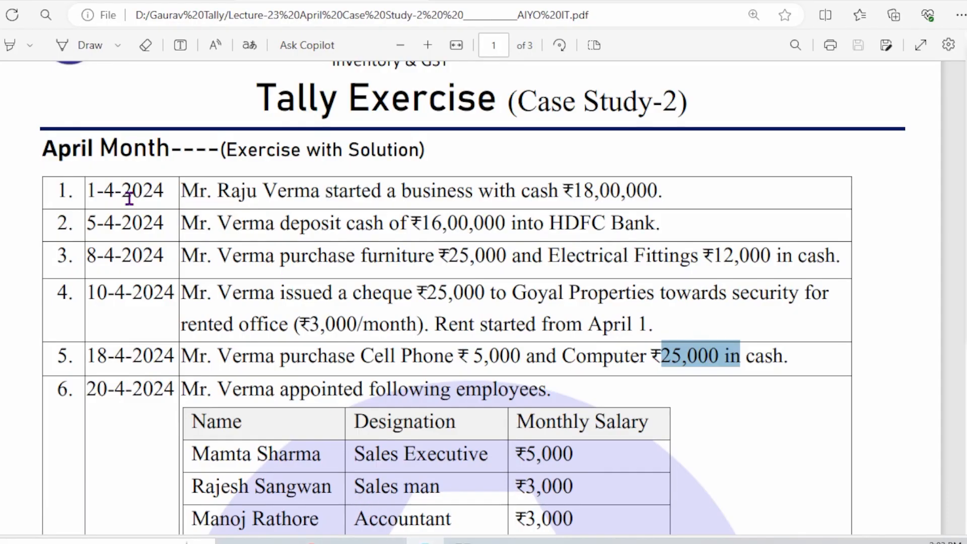
{"action": "left_click_drag", "start_coordinate": [189, 189], "coordinate": [327, 359]}
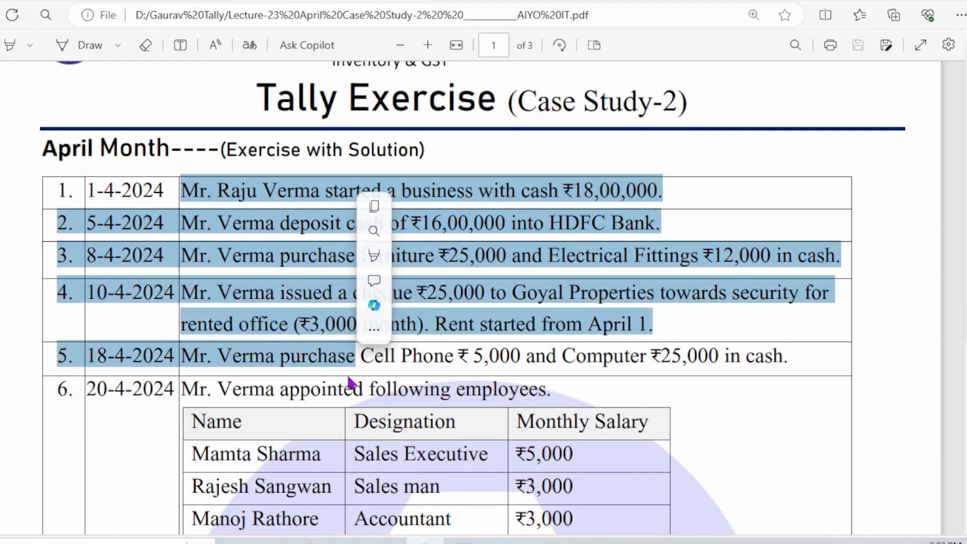
{"action": "left_click", "coordinate": [319, 385]}
Highlight transaction 6's appointment wording and the Sales Executive's name and monthly salary in its employee table.
{"action": "scroll", "coordinate": [340, 396], "scroll_direction": "down", "scroll_amount": 2}
{"action": "scroll", "coordinate": [363, 419], "scroll_direction": "down", "scroll_amount": 2}
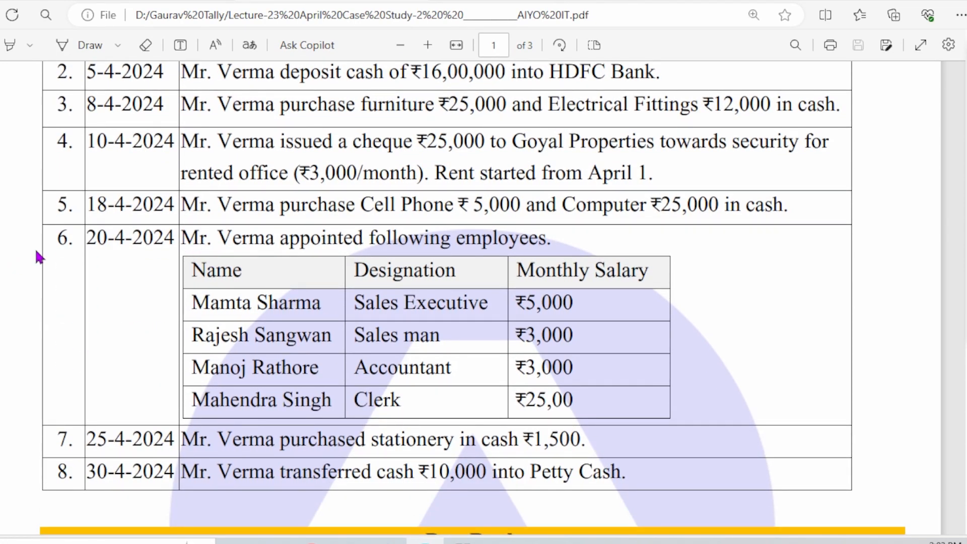
{"action": "left_click_drag", "start_coordinate": [233, 238], "coordinate": [324, 244]}
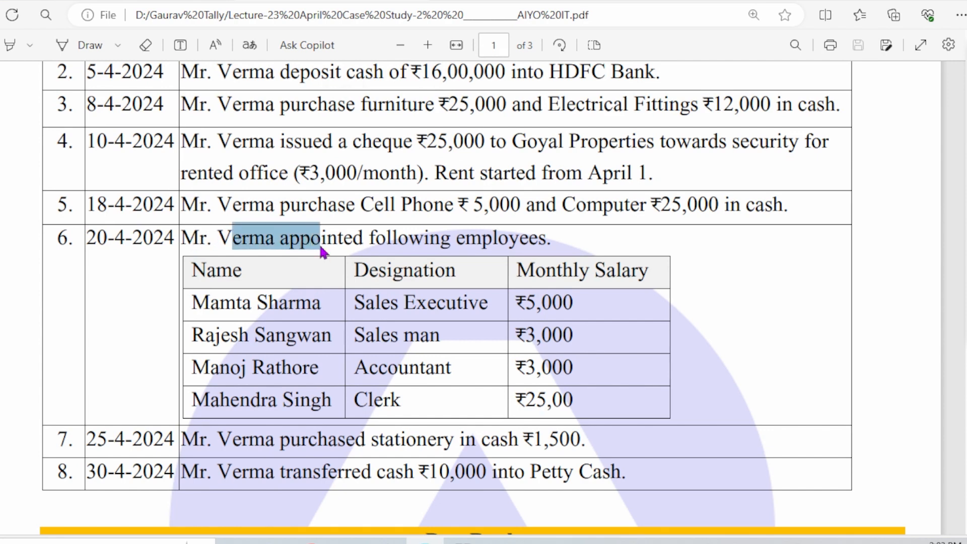
{"action": "left_click", "coordinate": [428, 243]}
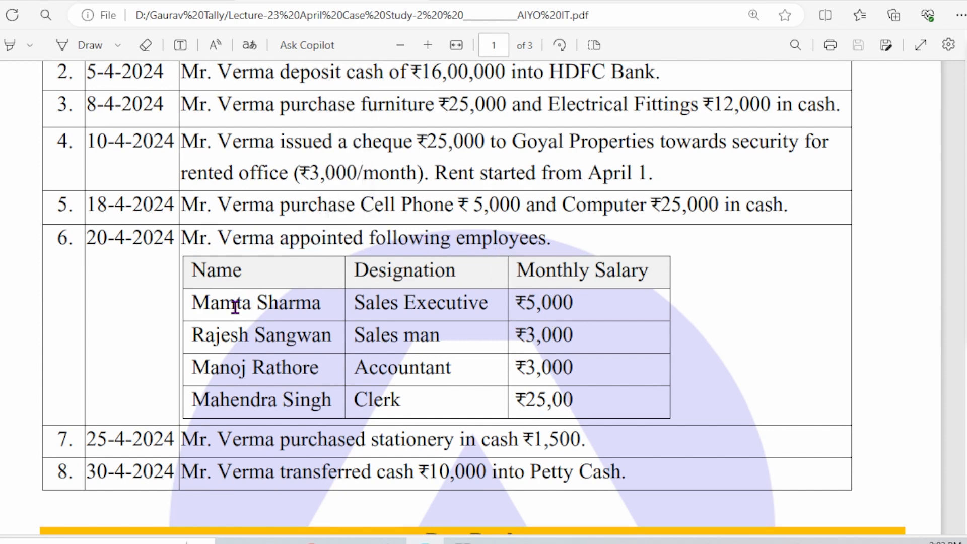
{"action": "left_click_drag", "start_coordinate": [192, 302], "coordinate": [324, 319]}
{"action": "left_click", "coordinate": [412, 313]}
{"action": "left_click_drag", "start_coordinate": [578, 304], "coordinate": [524, 305]}
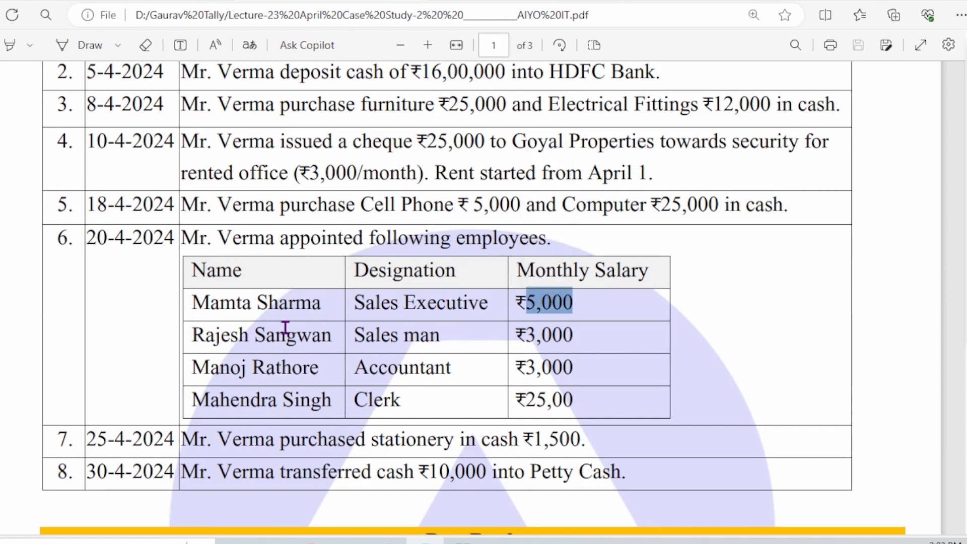
Highlight the other three employees' names, the designations and the monthly salaries in transaction 6's employee table.
{"action": "left_click_drag", "start_coordinate": [192, 332], "coordinate": [296, 337]}
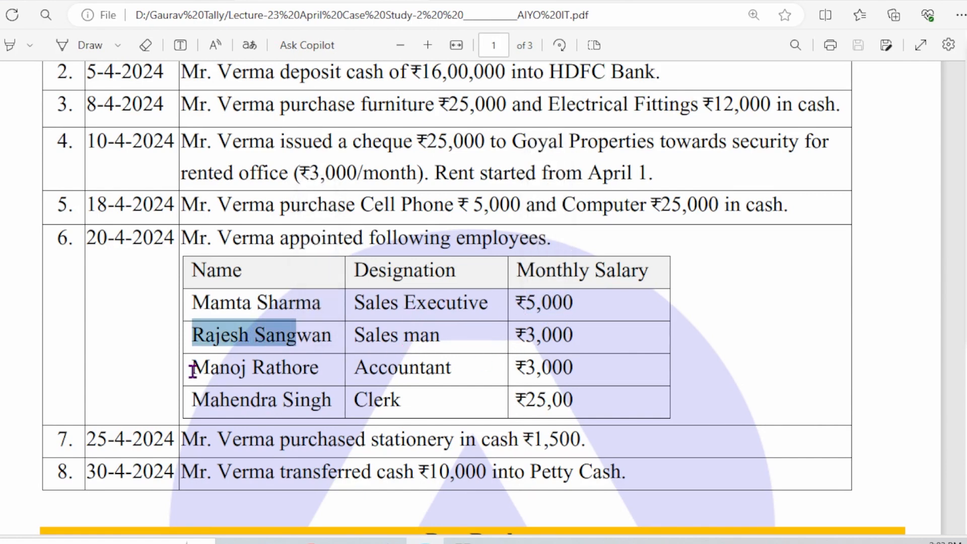
{"action": "left_click_drag", "start_coordinate": [193, 370], "coordinate": [319, 370]}
{"action": "left_click_drag", "start_coordinate": [230, 402], "coordinate": [295, 401]}
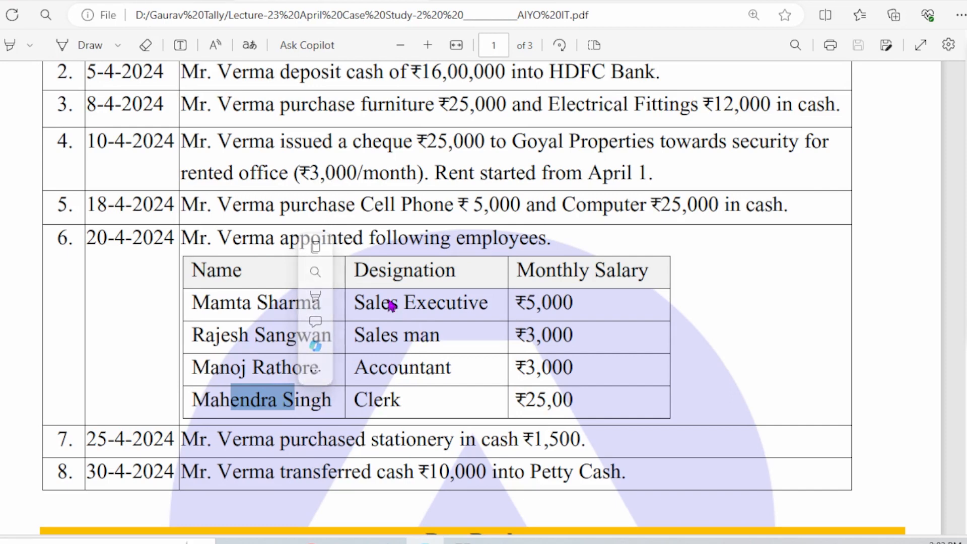
{"action": "left_click_drag", "start_coordinate": [391, 306], "coordinate": [488, 360]}
{"action": "left_click", "coordinate": [557, 305]}
{"action": "left_click_drag", "start_coordinate": [542, 303], "coordinate": [545, 375]}
Highlight the word "appointed" in transaction 6, along with the employee table's first rows.
{"action": "left_click", "coordinate": [307, 235]}
{"action": "left_click_drag", "start_coordinate": [267, 239], "coordinate": [351, 247]}
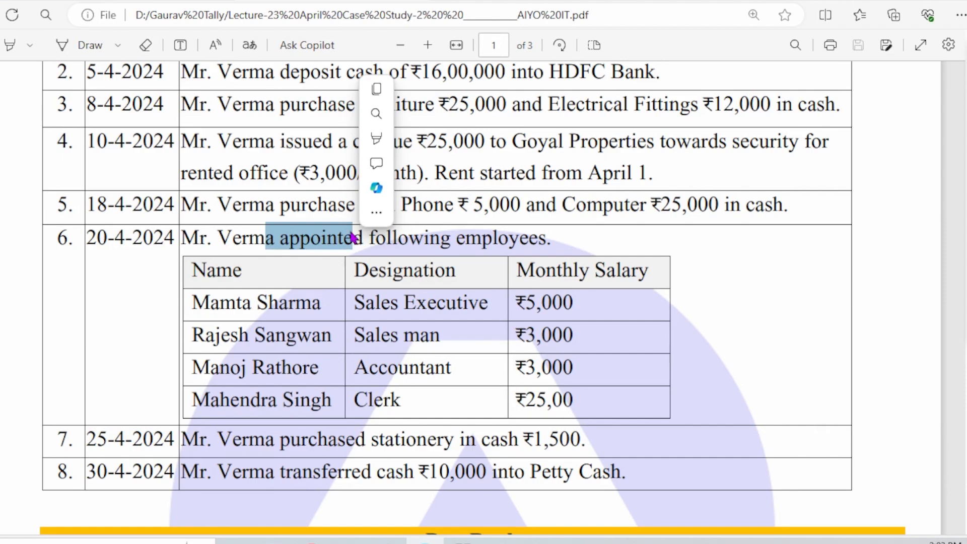
{"action": "left_click", "coordinate": [527, 235]}
{"action": "scroll", "coordinate": [506, 276], "scroll_direction": "down", "scroll_amount": 3}
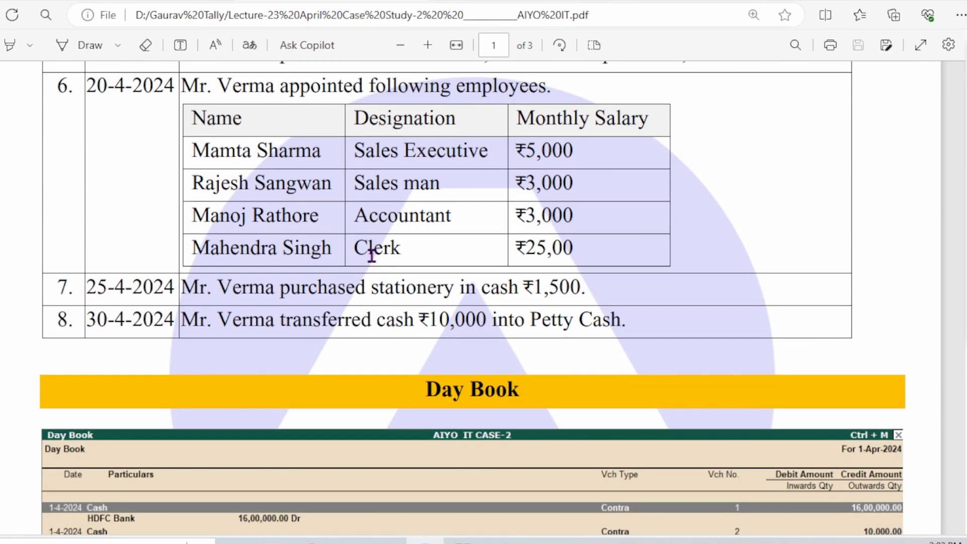
{"action": "scroll", "coordinate": [372, 256], "scroll_direction": "up", "scroll_amount": 1}
{"action": "left_click_drag", "start_coordinate": [207, 226], "coordinate": [319, 287]}
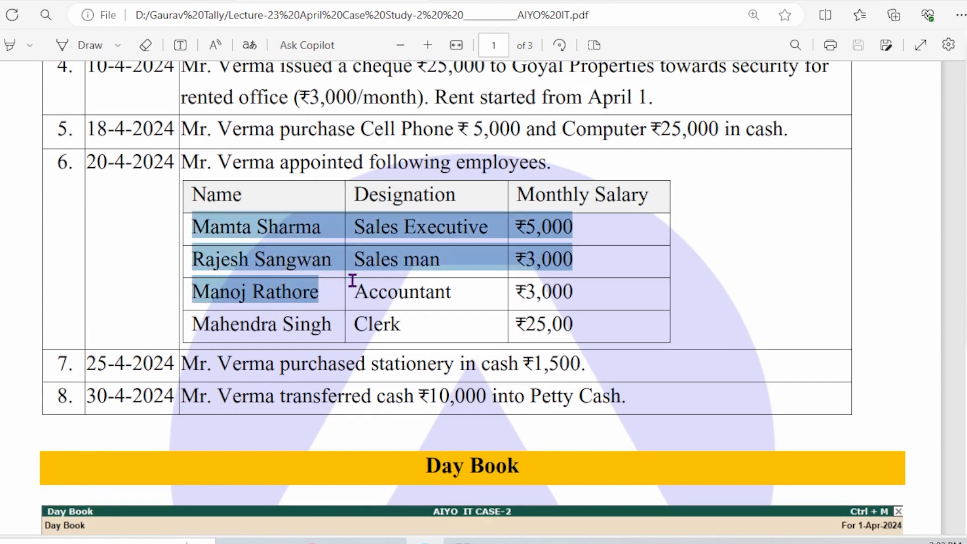
{"action": "left_click", "coordinate": [407, 304]}
Check the May exercise's transaction 10, highlight its note on maintaining salary by cost centre and cost category, and return to the April exercise.
{"action": "left_click", "coordinate": [348, 1]}
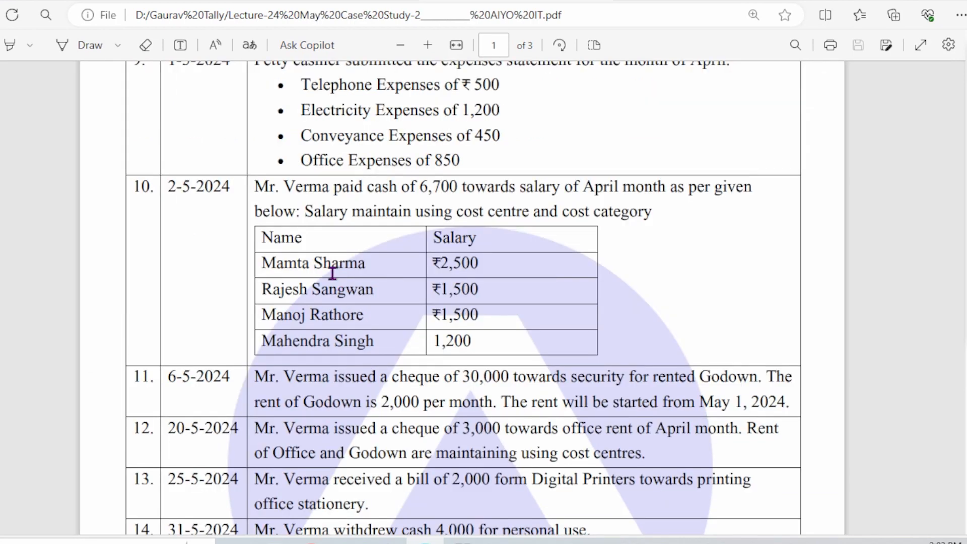
{"action": "left_click_drag", "start_coordinate": [304, 211], "coordinate": [663, 225]}
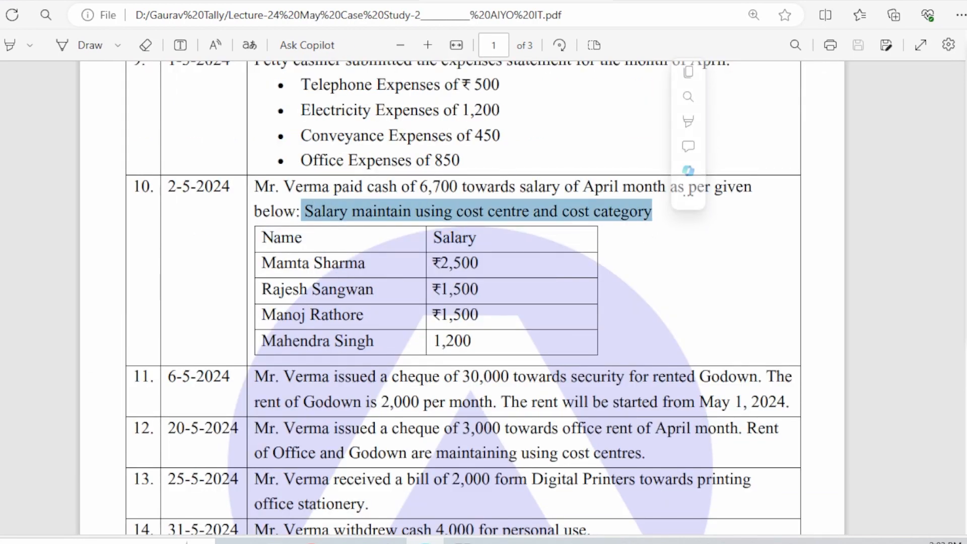
{"action": "key", "text": "ctrl+Tab"}
Highlight transaction 7's text and its word "stationery" in the April exercise.
{"action": "scroll", "coordinate": [265, 254], "scroll_direction": "down", "scroll_amount": 2}
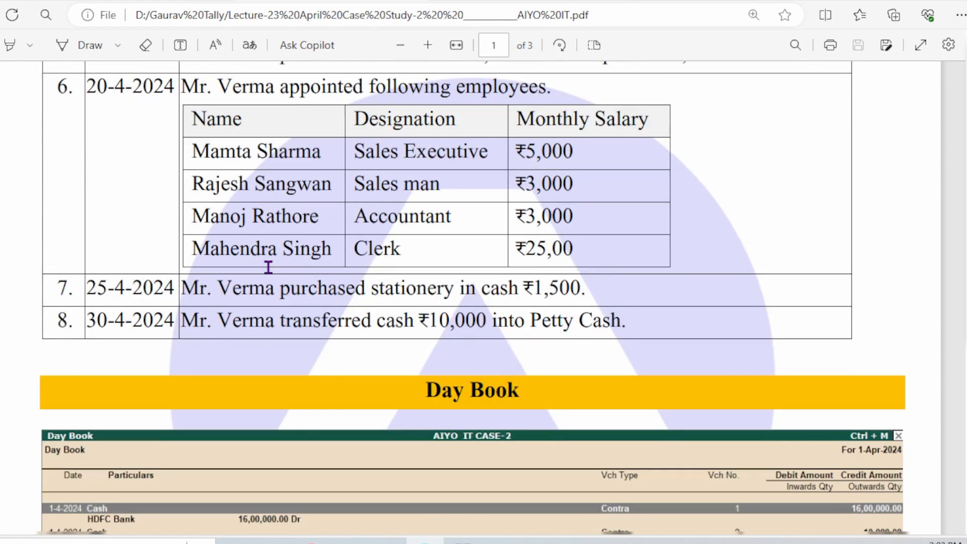
{"action": "left_click_drag", "start_coordinate": [186, 289], "coordinate": [625, 292]}
{"action": "left_click", "coordinate": [552, 280]}
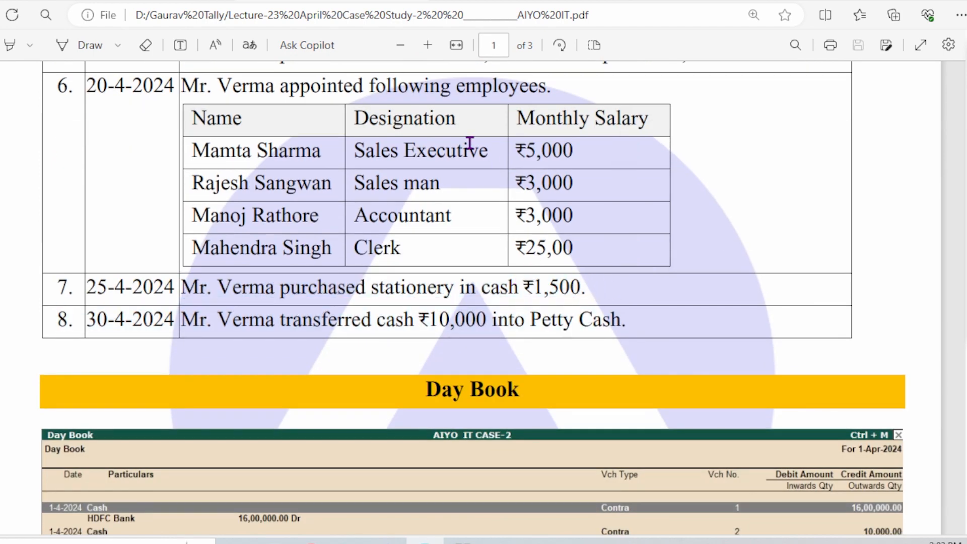
{"action": "double_click", "coordinate": [384, 286]}
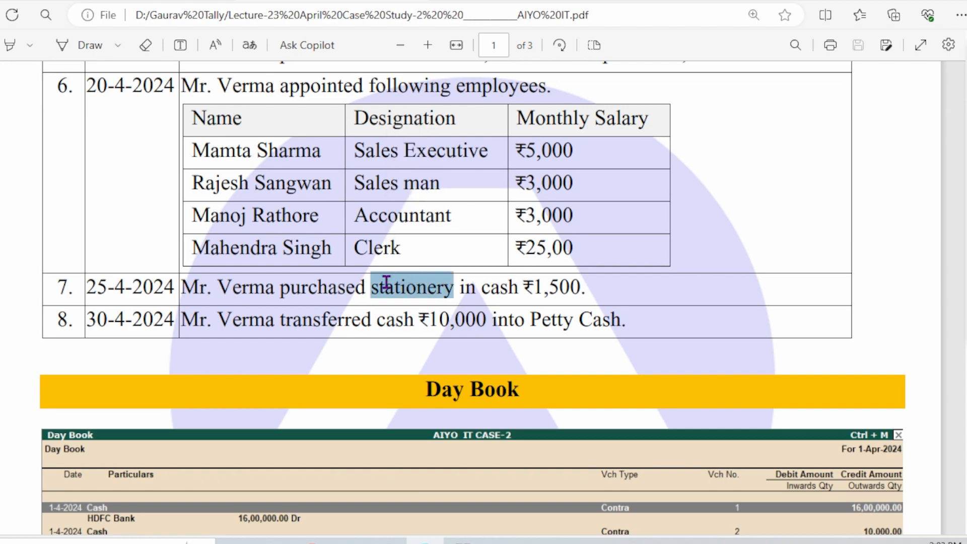
Switch to Tally.ERP 9 and create the ledger stationery under Indirect Expenses from the payment voucher.
{"action": "key", "text": "alt+Tab"}
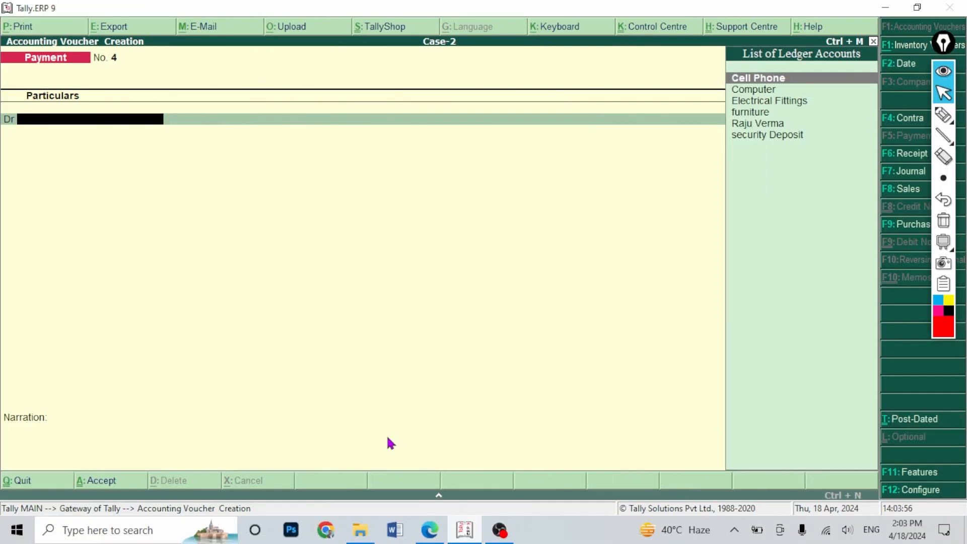
{"action": "key", "text": "alt+c"}
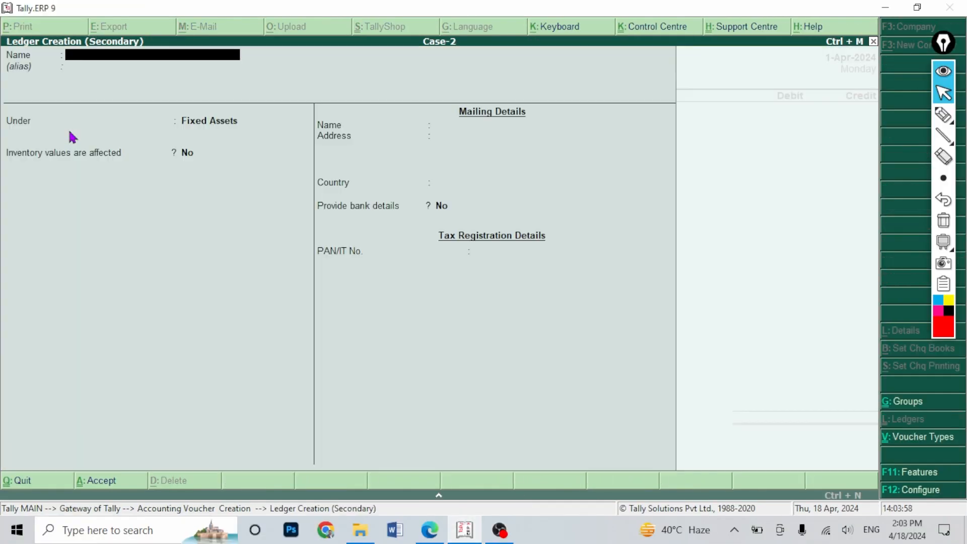
{"action": "key", "text": "Return"}
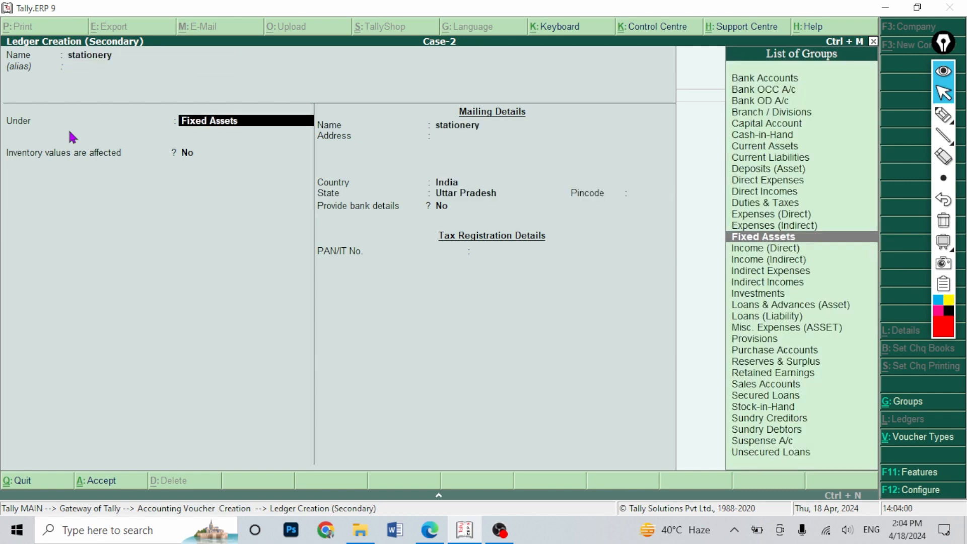
{"action": "type", "text": "in"}
{"action": "key", "text": "Down"}
{"action": "key", "text": "Down"}
{"action": "key", "text": "Return"}
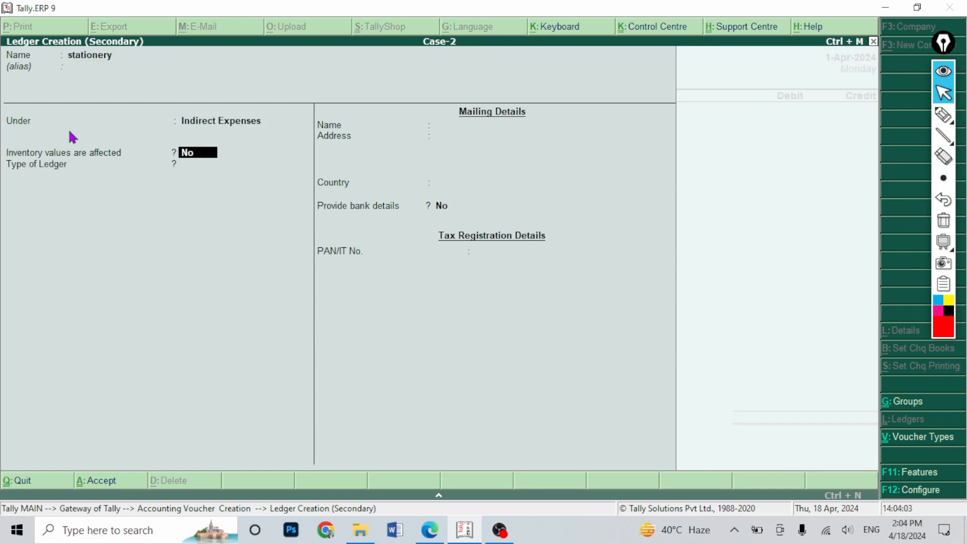
{"action": "key", "text": "ctrl+a"}
Debit the stationery ledger with 1500, credit Cash and accept the payment voucher.
{"action": "type", "text": "1500"}
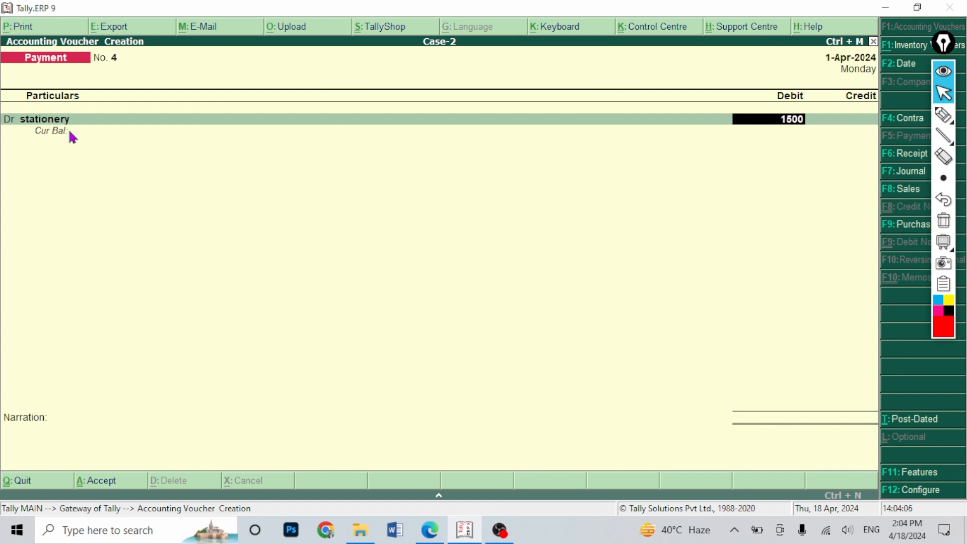
{"action": "key", "text": "Return"}
{"action": "type", "text": "Ca"}
{"action": "key", "text": "Return"}
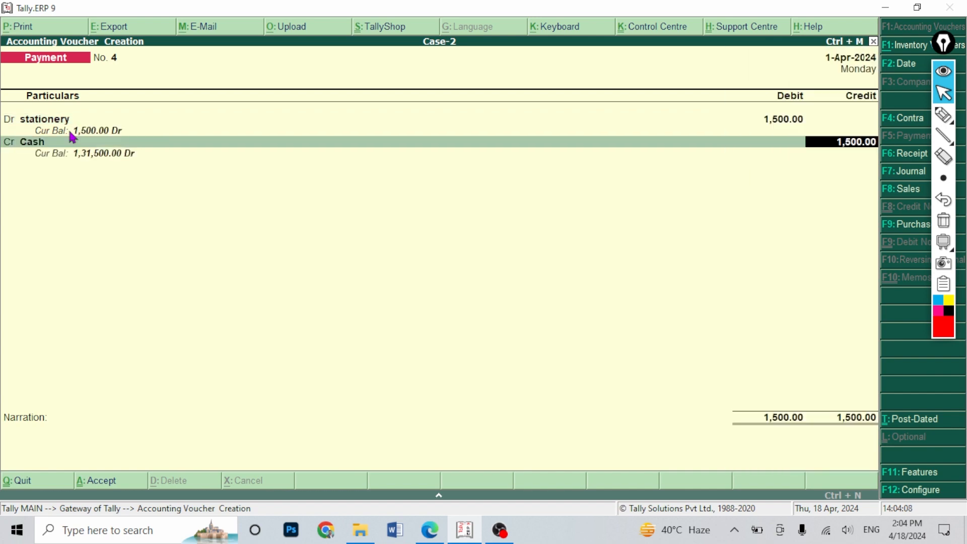
{"action": "key", "text": "ctrl+a"}
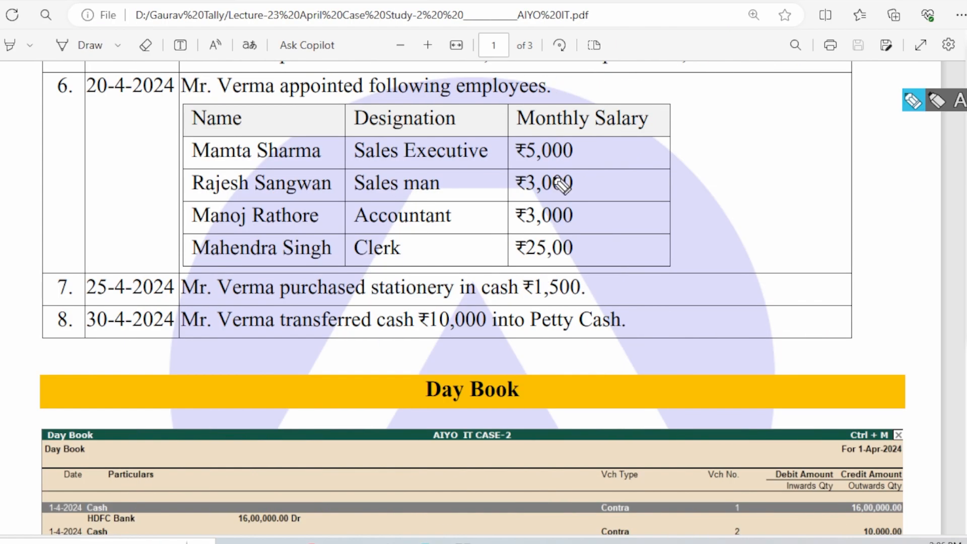
Underline transaction 8's number, the cash transfer of ₹10,000 and the words "Petty Cash" in red pen.
{"action": "left_click_drag", "start_coordinate": [81, 334], "coordinate": [41, 336]}
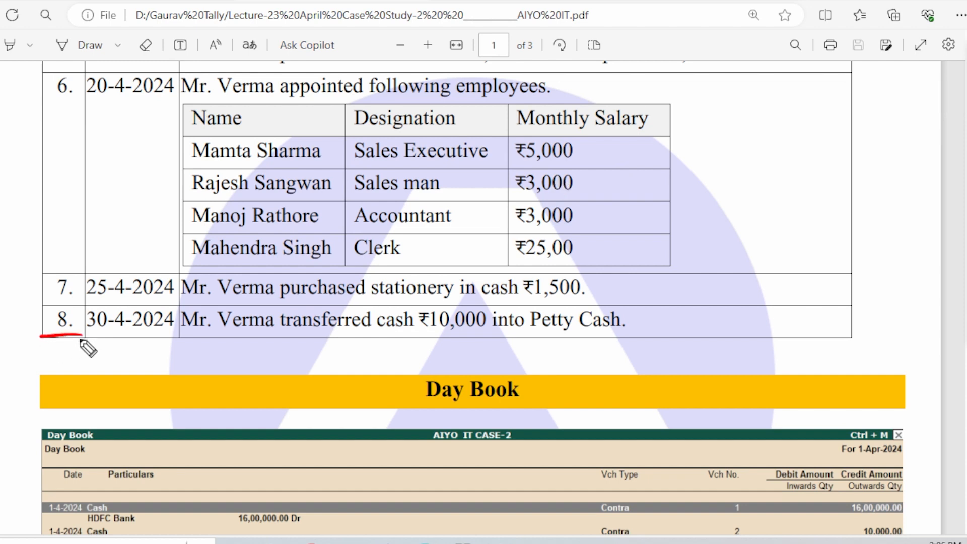
{"action": "mouse_move", "coordinate": [285, 334]}
{"action": "left_mouse_down"}
{"action": "mouse_move", "coordinate": [466, 339]}
{"action": "mouse_move", "coordinate": [435, 344]}
{"action": "left_mouse_up"}
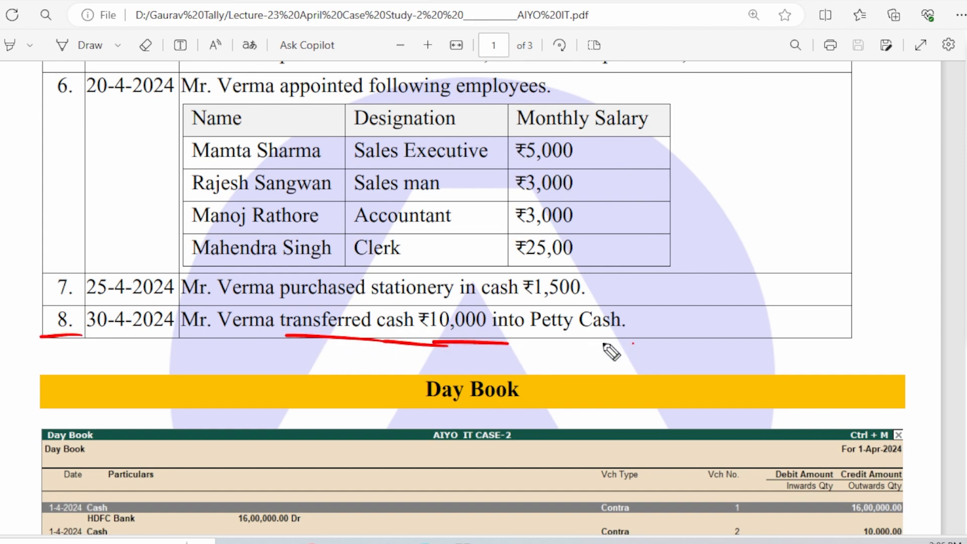
{"action": "left_click_drag", "start_coordinate": [633, 343], "coordinate": [530, 343]}
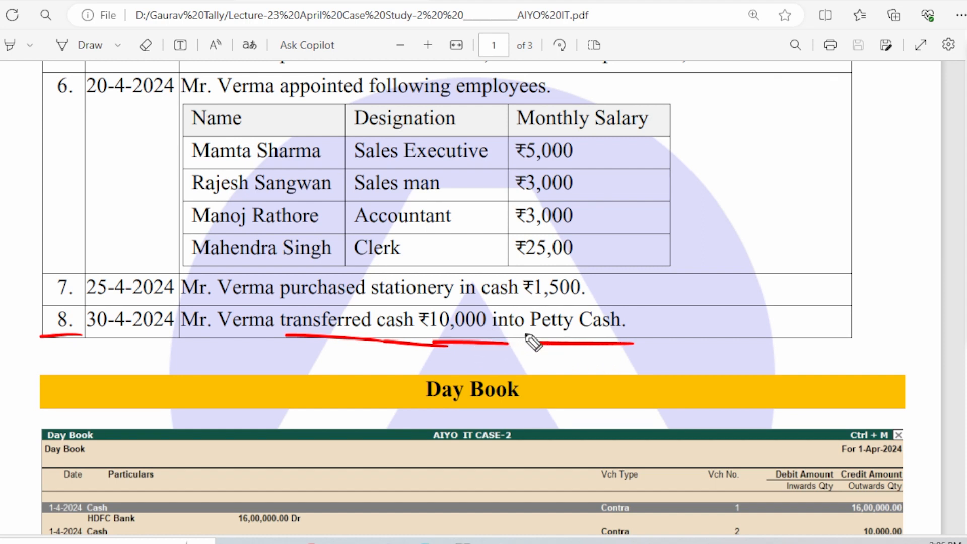
Handwrite "Cash - 200" beside the employee table, with arrows leading to 50 and a petty cash label.
{"action": "mouse_move", "coordinate": [718, 132]}
{"action": "left_mouse_down"}
{"action": "mouse_move", "coordinate": [726, 166]}
{"action": "mouse_move", "coordinate": [804, 155]}
{"action": "mouse_move", "coordinate": [851, 168]}
{"action": "left_mouse_up"}
{"action": "left_click", "coordinate": [823, 135]}
{"action": "left_click_drag", "start_coordinate": [861, 147], "coordinate": [889, 149]}
{"action": "left_click_drag", "start_coordinate": [867, 191], "coordinate": [886, 185]}
{"action": "mouse_move", "coordinate": [711, 238]}
{"action": "left_mouse_down"}
{"action": "mouse_move", "coordinate": [739, 282]}
{"action": "mouse_move", "coordinate": [803, 325]}
{"action": "left_mouse_up"}
{"action": "mouse_move", "coordinate": [817, 272]}
{"action": "left_mouse_down"}
{"action": "mouse_move", "coordinate": [819, 318]}
{"action": "mouse_move", "coordinate": [837, 333]}
{"action": "mouse_move", "coordinate": [854, 300]}
{"action": "left_mouse_up"}
{"action": "mouse_move", "coordinate": [817, 190]}
{"action": "left_mouse_down"}
{"action": "mouse_move", "coordinate": [822, 241]}
{"action": "mouse_move", "coordinate": [837, 231]}
{"action": "left_mouse_up"}
{"action": "mouse_move", "coordinate": [862, 229]}
{"action": "left_mouse_down"}
{"action": "mouse_move", "coordinate": [852, 254]}
{"action": "mouse_move", "coordinate": [879, 252]}
{"action": "left_mouse_up"}
{"action": "left_click_drag", "start_coordinate": [870, 308], "coordinate": [894, 325]}
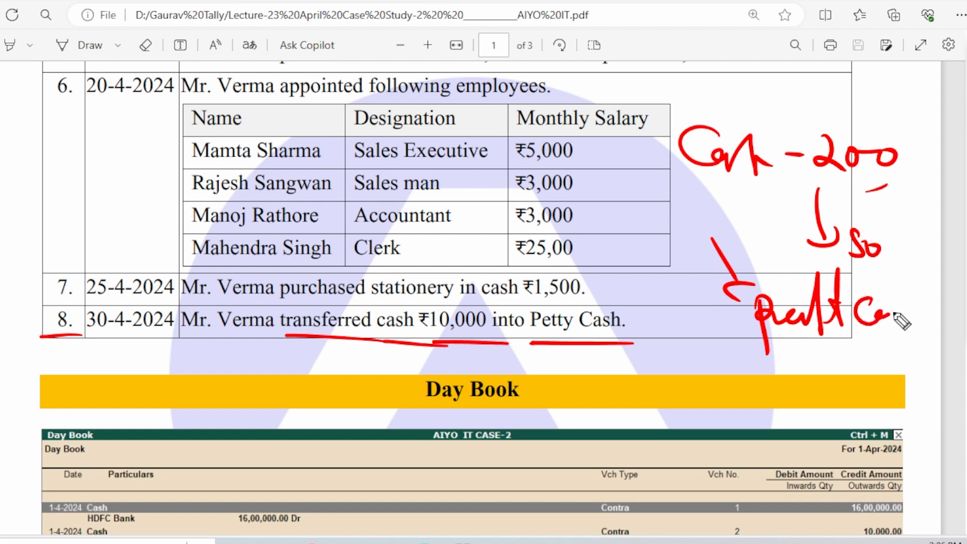
{"action": "left_click", "coordinate": [918, 323]}
Write and circle 150 above the cash note, with a curve to a circle in the salary column and a circled 50 below it.
{"action": "left_click_drag", "start_coordinate": [867, 180], "coordinate": [885, 184]}
{"action": "left_click", "coordinate": [808, 90]}
{"action": "left_click_drag", "start_coordinate": [807, 91], "coordinate": [809, 120]}
{"action": "mouse_move", "coordinate": [825, 96]}
{"action": "left_mouse_down"}
{"action": "mouse_move", "coordinate": [836, 119]}
{"action": "mouse_move", "coordinate": [861, 105]}
{"action": "left_mouse_up"}
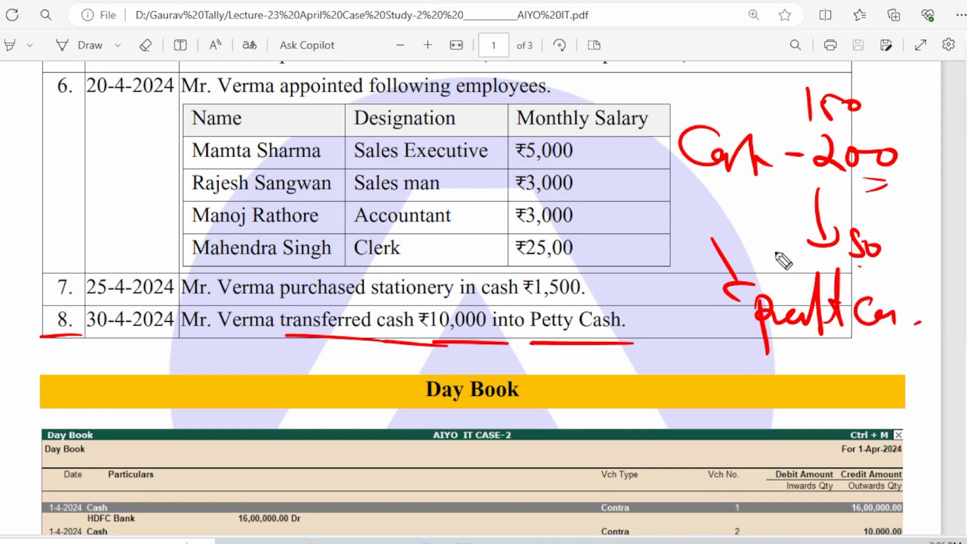
{"action": "mouse_move", "coordinate": [868, 120]}
{"action": "left_mouse_down"}
{"action": "mouse_move", "coordinate": [849, 63]}
{"action": "mouse_move", "coordinate": [866, 116]}
{"action": "left_mouse_up"}
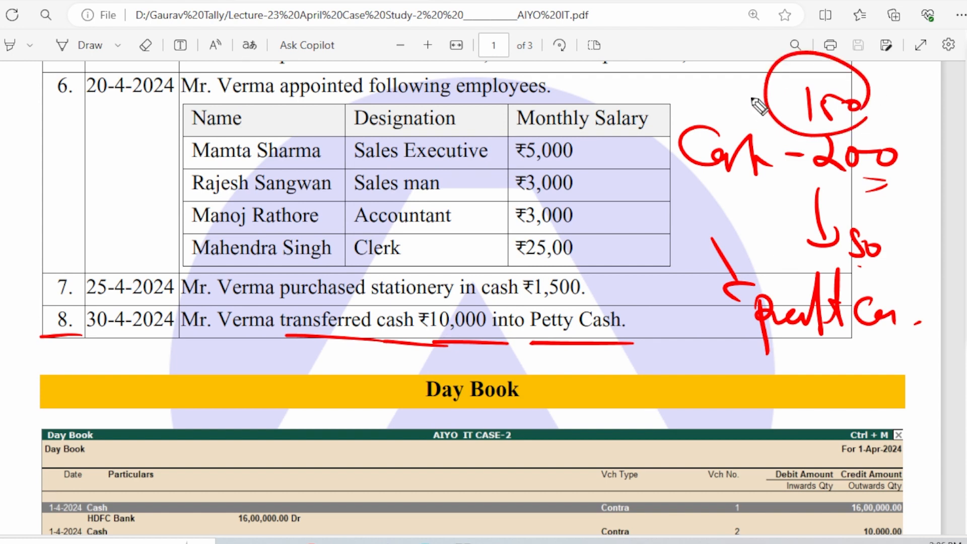
{"action": "mouse_move", "coordinate": [763, 85]}
{"action": "left_mouse_down"}
{"action": "mouse_move", "coordinate": [683, 67]}
{"action": "mouse_move", "coordinate": [560, 151]}
{"action": "mouse_move", "coordinate": [562, 189]}
{"action": "mouse_move", "coordinate": [587, 189]}
{"action": "left_mouse_up"}
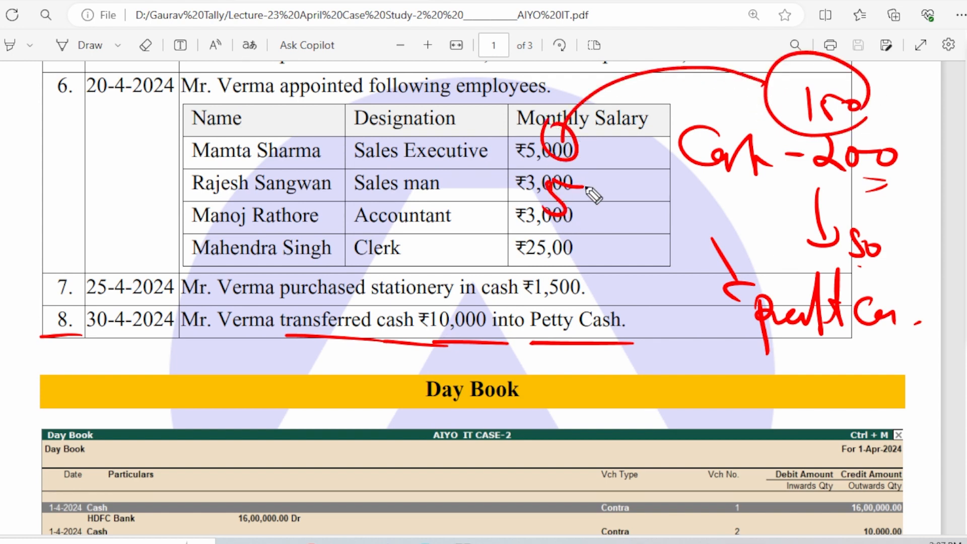
{"action": "mouse_move", "coordinate": [526, 173]}
{"action": "left_mouse_down"}
{"action": "mouse_move", "coordinate": [617, 207]}
{"action": "mouse_move", "coordinate": [574, 166]}
{"action": "left_mouse_up"}
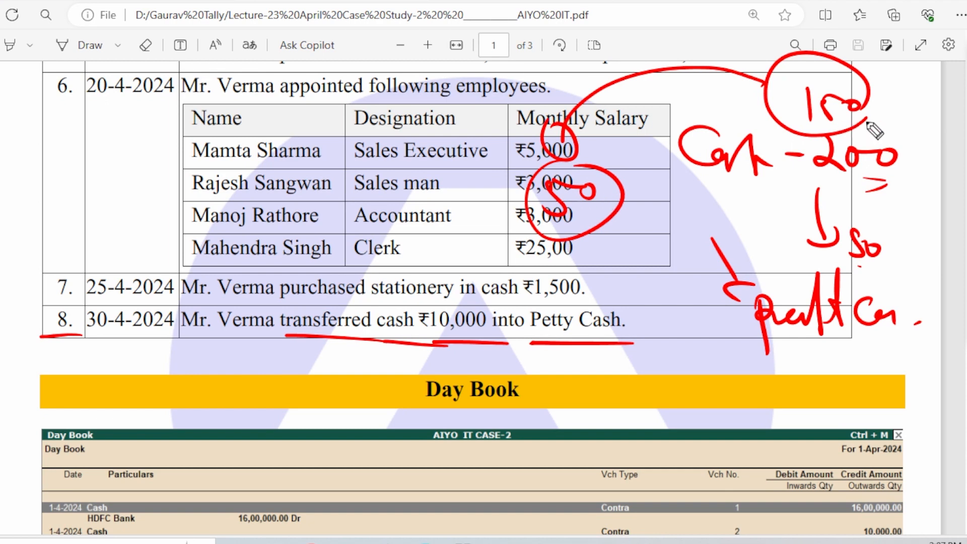
{"action": "left_click_drag", "start_coordinate": [825, 104], "coordinate": [821, 124]}
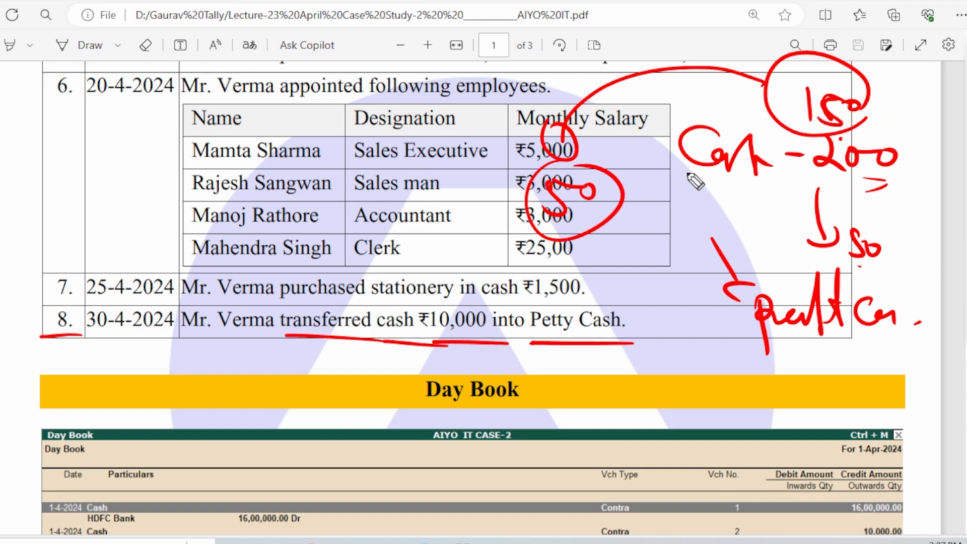
Draw arrows from the circled amounts to another 50 and another 150, and clear all the pen marks.
{"action": "left_click_drag", "start_coordinate": [620, 213], "coordinate": [628, 213]}
{"action": "mouse_move", "coordinate": [575, 248]}
{"action": "left_mouse_down"}
{"action": "mouse_move", "coordinate": [576, 283]}
{"action": "mouse_move", "coordinate": [588, 276]}
{"action": "mouse_move", "coordinate": [579, 330]}
{"action": "mouse_move", "coordinate": [605, 319]}
{"action": "left_mouse_up"}
{"action": "mouse_move", "coordinate": [776, 61]}
{"action": "left_mouse_down"}
{"action": "mouse_move", "coordinate": [711, 30]}
{"action": "mouse_move", "coordinate": [719, 49]}
{"action": "left_mouse_up"}
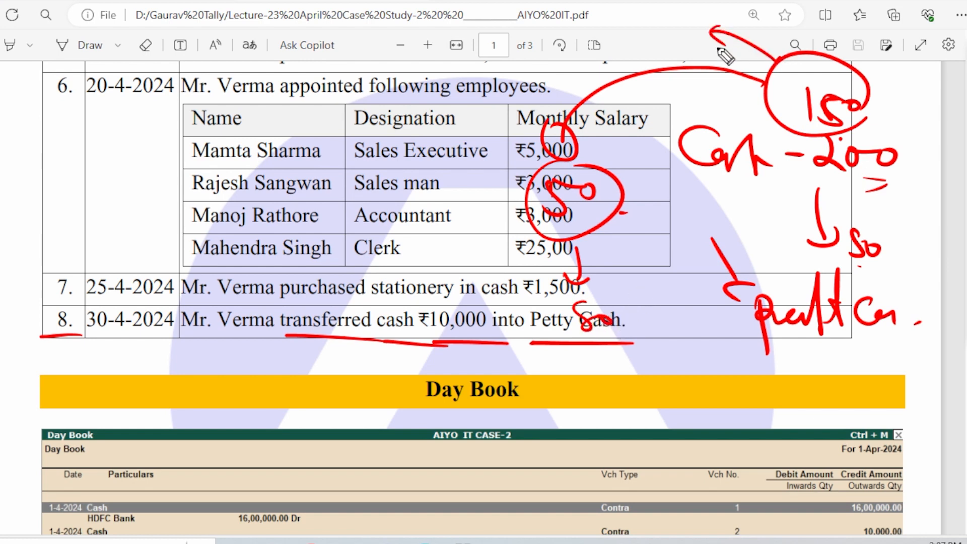
{"action": "mouse_move", "coordinate": [663, 12]}
{"action": "left_mouse_down"}
{"action": "mouse_move", "coordinate": [666, 32]}
{"action": "mouse_move", "coordinate": [683, 30]}
{"action": "left_mouse_up"}
{"action": "mouse_move", "coordinate": [694, 14]}
{"action": "left_mouse_down"}
{"action": "mouse_move", "coordinate": [701, 18]}
{"action": "mouse_move", "coordinate": [675, 43]}
{"action": "left_mouse_up"}
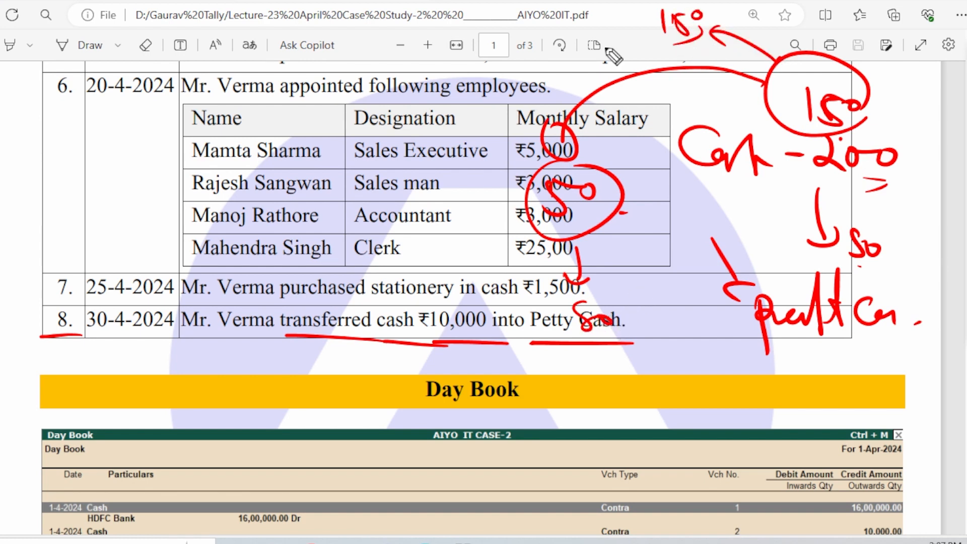
{"action": "key", "text": "Escape"}
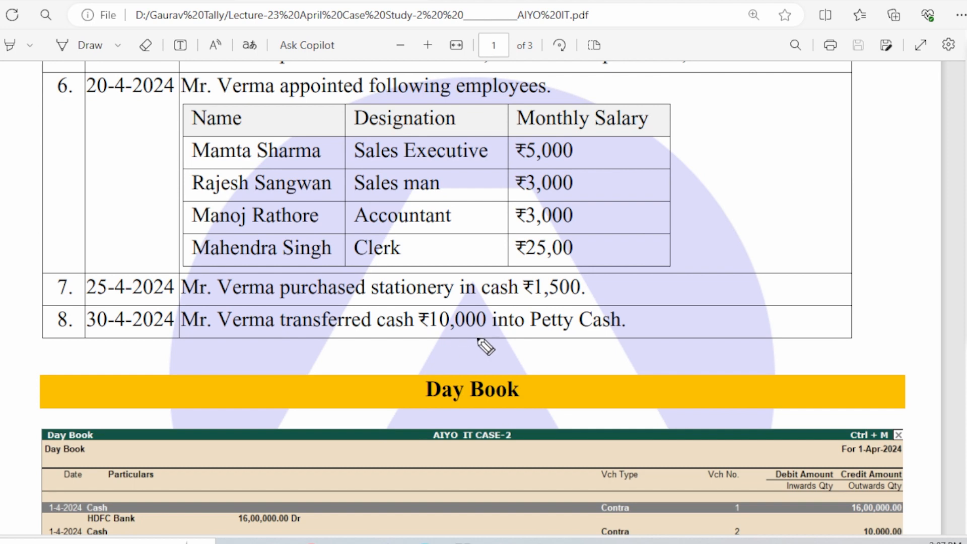
Circle ₹10,000 in transaction 8 and handwrite a circled 10,000 with a petty cash note below it.
{"action": "mouse_move", "coordinate": [511, 330]}
{"action": "left_mouse_down"}
{"action": "mouse_move", "coordinate": [483, 292]}
{"action": "mouse_move", "coordinate": [491, 315]}
{"action": "left_mouse_up"}
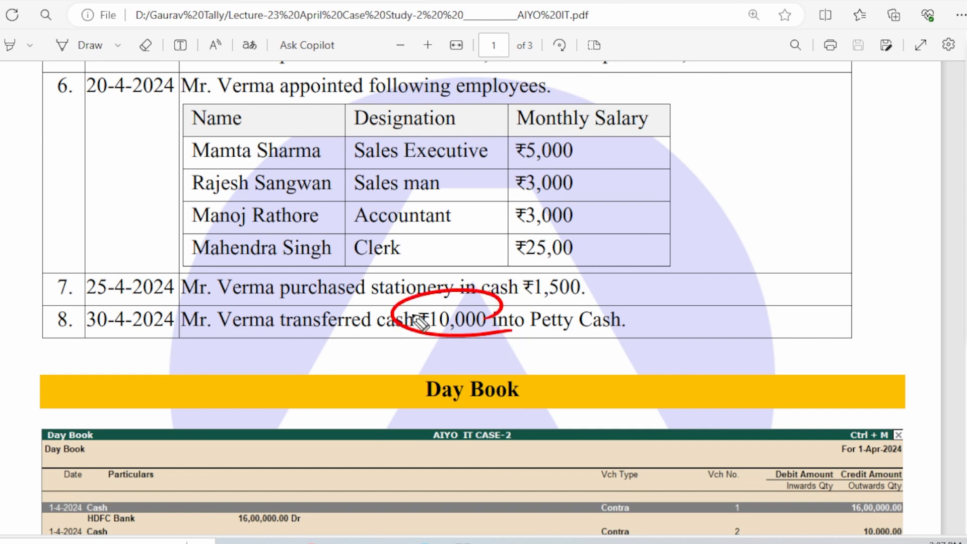
{"action": "left_click_drag", "start_coordinate": [715, 153], "coordinate": [709, 214]}
{"action": "mouse_move", "coordinate": [741, 176]}
{"action": "left_mouse_down"}
{"action": "mouse_move", "coordinate": [777, 197]}
{"action": "mouse_move", "coordinate": [852, 184]}
{"action": "left_mouse_up"}
{"action": "left_click_drag", "start_coordinate": [759, 196], "coordinate": [756, 208]}
{"action": "left_click_drag", "start_coordinate": [771, 226], "coordinate": [867, 230]}
{"action": "mouse_move", "coordinate": [725, 261]}
{"action": "left_mouse_down"}
{"action": "mouse_move", "coordinate": [728, 304]}
{"action": "mouse_move", "coordinate": [730, 282]}
{"action": "left_mouse_up"}
{"action": "left_click", "coordinate": [750, 282]}
{"action": "mouse_move", "coordinate": [775, 269]}
{"action": "left_mouse_down"}
{"action": "mouse_move", "coordinate": [770, 297]}
{"action": "mouse_move", "coordinate": [830, 290]}
{"action": "left_mouse_up"}
{"action": "mouse_move", "coordinate": [864, 203]}
{"action": "left_mouse_down"}
{"action": "mouse_move", "coordinate": [660, 191]}
{"action": "mouse_move", "coordinate": [845, 194]}
{"action": "left_mouse_up"}
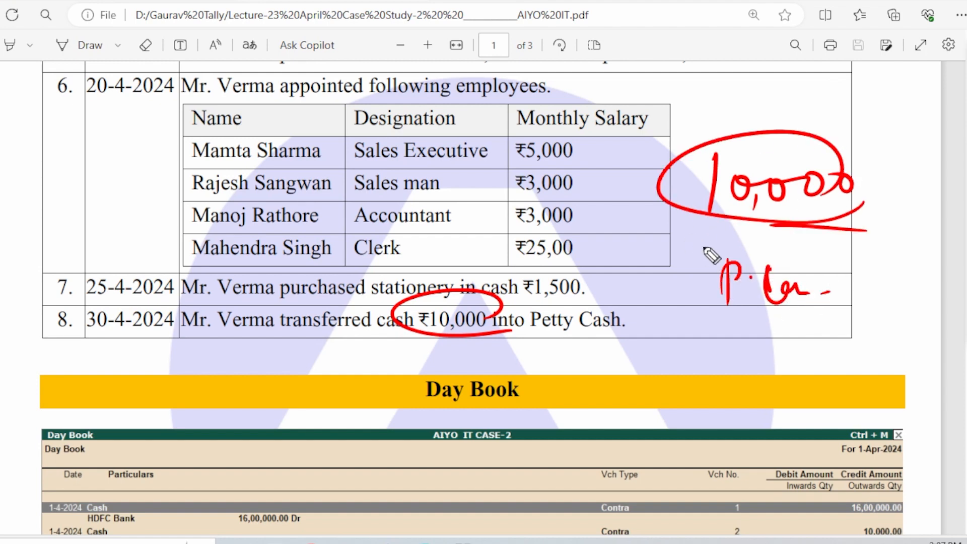
Add an arrow and a short handwritten label before the petty cash note, underline 10,000 again and clear the pen marks.
{"action": "left_click_drag", "start_coordinate": [718, 226], "coordinate": [708, 237]}
{"action": "left_click_drag", "start_coordinate": [687, 239], "coordinate": [715, 254]}
{"action": "left_click_drag", "start_coordinate": [645, 258], "coordinate": [647, 297]}
{"action": "left_click_drag", "start_coordinate": [646, 260], "coordinate": [660, 292]}
{"action": "mouse_move", "coordinate": [670, 270]}
{"action": "left_mouse_down"}
{"action": "mouse_move", "coordinate": [688, 274]}
{"action": "mouse_move", "coordinate": [677, 317]}
{"action": "left_mouse_up"}
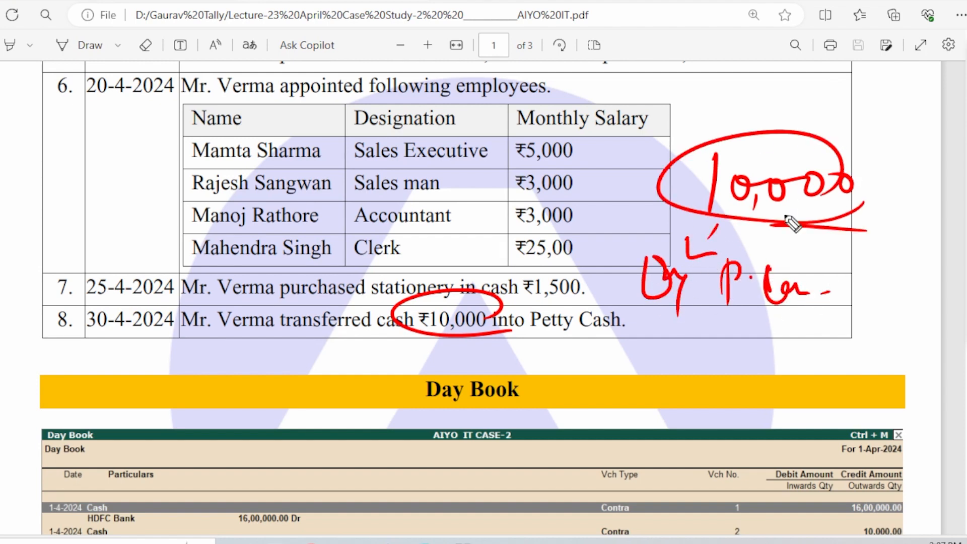
{"action": "mouse_move", "coordinate": [833, 206]}
{"action": "left_mouse_down"}
{"action": "mouse_move", "coordinate": [743, 213]}
{"action": "mouse_move", "coordinate": [806, 211]}
{"action": "left_mouse_up"}
{"action": "left_click_drag", "start_coordinate": [806, 211], "coordinate": [781, 214]}
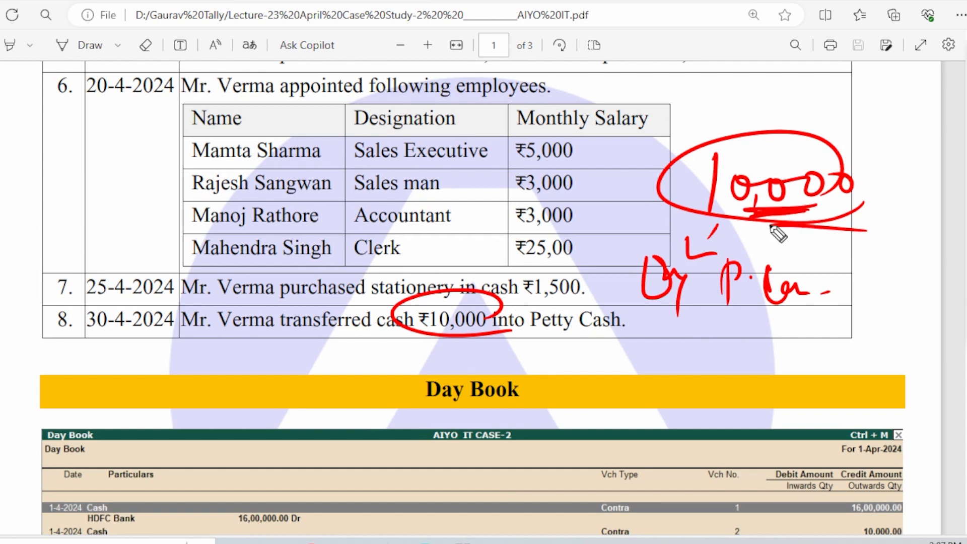
{"action": "key", "text": "Escape"}
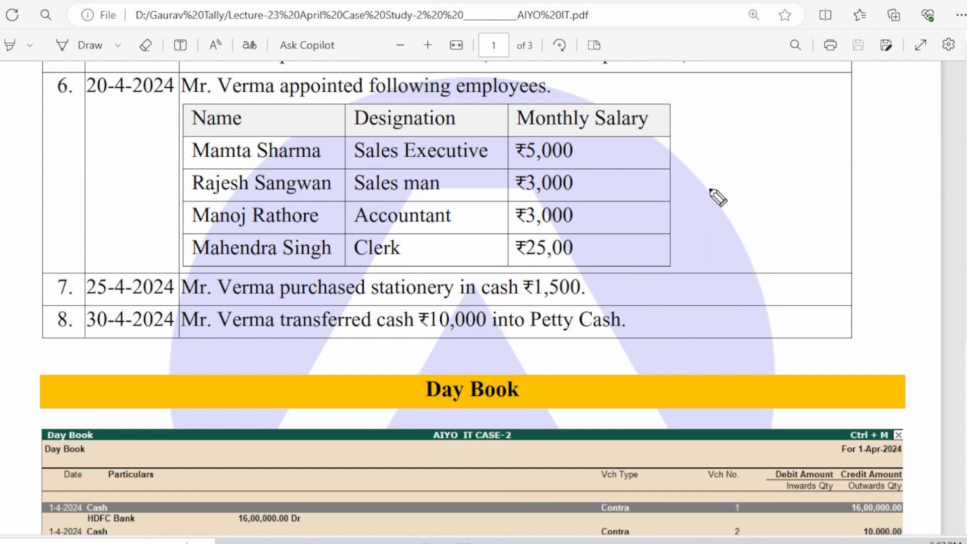
Sketch a box with a curved arrow to a short handwritten note beside the salary table, and clear the pen marks.
{"action": "mouse_move", "coordinate": [706, 223]}
{"action": "left_mouse_down"}
{"action": "mouse_move", "coordinate": [705, 265]}
{"action": "mouse_move", "coordinate": [737, 220]}
{"action": "mouse_move", "coordinate": [748, 123]}
{"action": "mouse_move", "coordinate": [758, 121]}
{"action": "left_mouse_up"}
{"action": "mouse_move", "coordinate": [739, 103]}
{"action": "left_mouse_down"}
{"action": "mouse_move", "coordinate": [753, 133]}
{"action": "mouse_move", "coordinate": [827, 127]}
{"action": "left_mouse_up"}
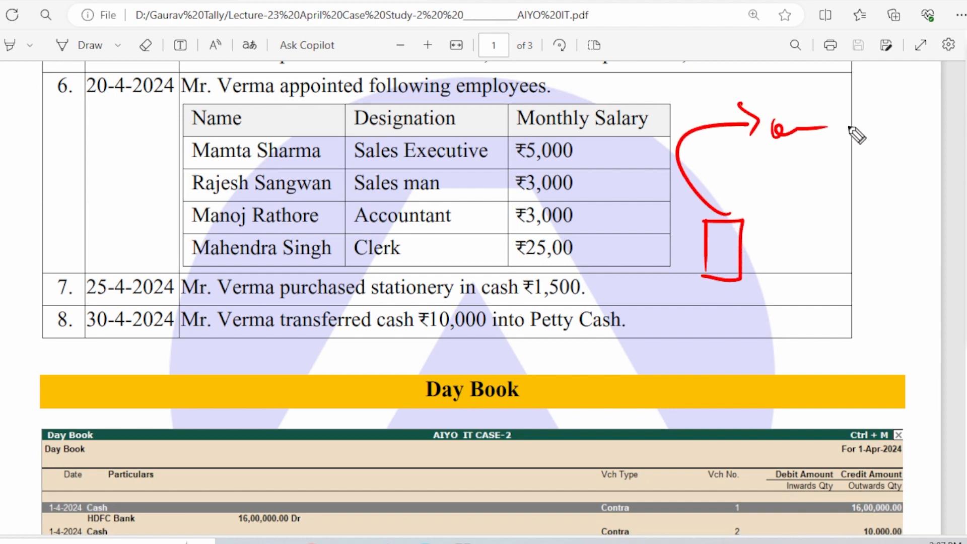
{"action": "mouse_move", "coordinate": [732, 216]}
{"action": "left_mouse_down"}
{"action": "mouse_move", "coordinate": [846, 202]}
{"action": "mouse_move", "coordinate": [846, 264]}
{"action": "mouse_move", "coordinate": [910, 250]}
{"action": "mouse_move", "coordinate": [904, 244]}
{"action": "mouse_move", "coordinate": [933, 250]}
{"action": "mouse_move", "coordinate": [824, 277]}
{"action": "left_mouse_up"}
{"action": "key", "text": "Escape"}
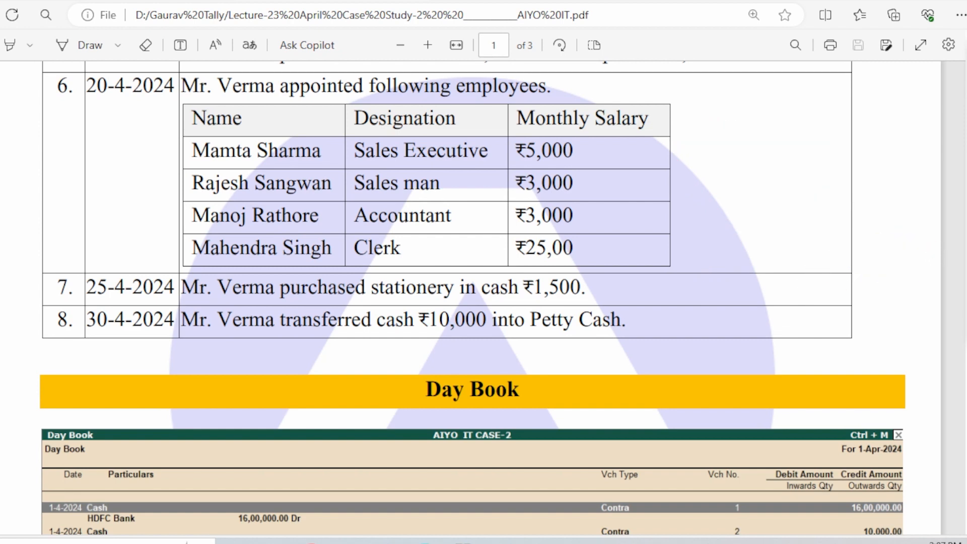
Underline "cash" in transaction 8 and handwrite notes beside the salary table placing both Cash and Petty Cash under Cash in hand.
{"action": "left_click_drag", "start_coordinate": [379, 333], "coordinate": [414, 333]}
{"action": "mouse_move", "coordinate": [714, 125]}
{"action": "left_mouse_down"}
{"action": "mouse_move", "coordinate": [703, 171]}
{"action": "mouse_move", "coordinate": [737, 158]}
{"action": "mouse_move", "coordinate": [791, 158]}
{"action": "mouse_move", "coordinate": [868, 172]}
{"action": "mouse_move", "coordinate": [910, 165]}
{"action": "mouse_move", "coordinate": [938, 183]}
{"action": "left_mouse_up"}
{"action": "mouse_move", "coordinate": [686, 222]}
{"action": "left_mouse_down"}
{"action": "mouse_move", "coordinate": [685, 272]}
{"action": "mouse_move", "coordinate": [755, 236]}
{"action": "mouse_move", "coordinate": [750, 275]}
{"action": "left_mouse_up"}
{"action": "left_click_drag", "start_coordinate": [779, 236], "coordinate": [930, 271]}
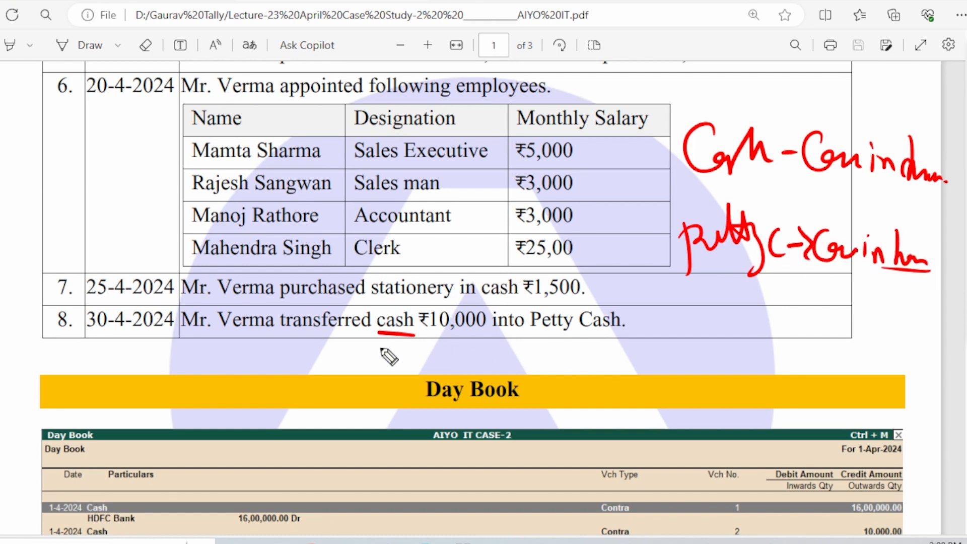
Underline "cash" again and "Petty Cash" in transaction 8, with a curved arrow from the first to the second.
{"action": "left_click_drag", "start_coordinate": [428, 336], "coordinate": [404, 336]}
{"action": "left_click_drag", "start_coordinate": [543, 339], "coordinate": [630, 336]}
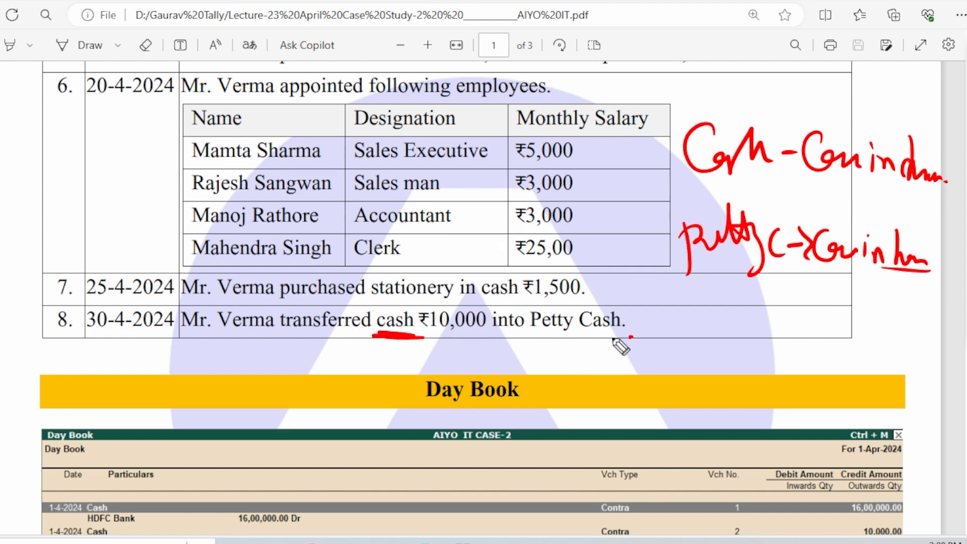
{"action": "mouse_move", "coordinate": [391, 333]}
{"action": "left_mouse_down"}
{"action": "mouse_move", "coordinate": [401, 358]}
{"action": "mouse_move", "coordinate": [513, 361]}
{"action": "mouse_move", "coordinate": [574, 348]}
{"action": "mouse_move", "coordinate": [570, 358]}
{"action": "left_mouse_up"}
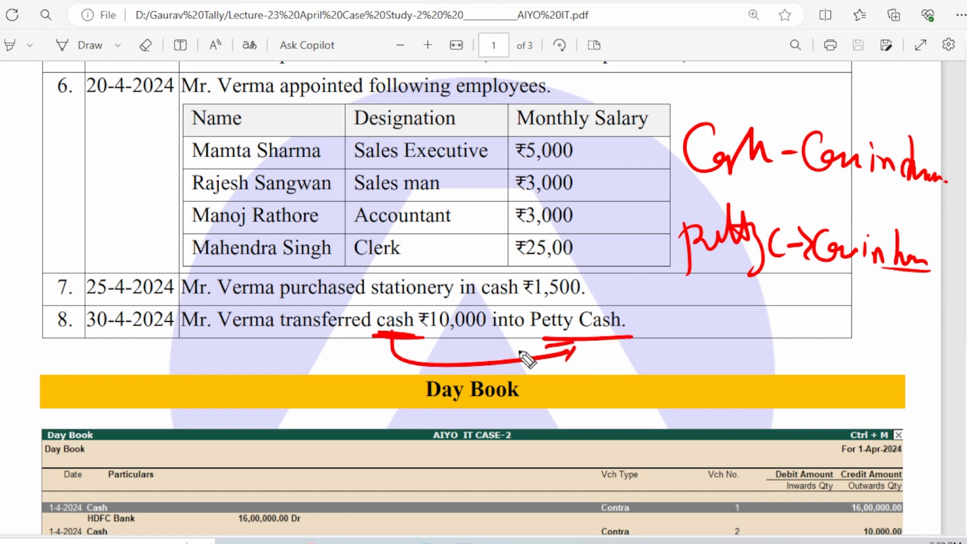
Handwrite an underlined "F4" and "Contra" after transaction 8, and draw a second curved arrow from cash to Petty Cash.
{"action": "mouse_move", "coordinate": [645, 330]}
{"action": "left_mouse_down"}
{"action": "mouse_move", "coordinate": [666, 326]}
{"action": "mouse_move", "coordinate": [698, 360]}
{"action": "left_mouse_up"}
{"action": "mouse_move", "coordinate": [700, 314]}
{"action": "left_mouse_down"}
{"action": "mouse_move", "coordinate": [705, 336]}
{"action": "mouse_move", "coordinate": [760, 341]}
{"action": "left_mouse_up"}
{"action": "left_click_drag", "start_coordinate": [752, 316], "coordinate": [756, 355]}
{"action": "left_click_drag", "start_coordinate": [776, 360], "coordinate": [696, 361]}
{"action": "left_click_drag", "start_coordinate": [821, 316], "coordinate": [816, 352]}
{"action": "left_click_drag", "start_coordinate": [826, 340], "coordinate": [890, 346]}
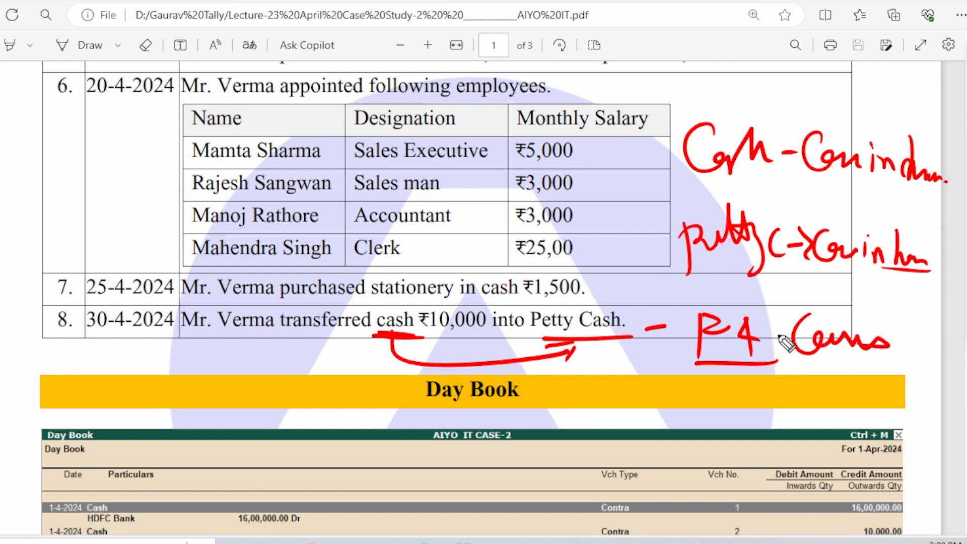
{"action": "left_click_drag", "start_coordinate": [393, 355], "coordinate": [576, 379]}
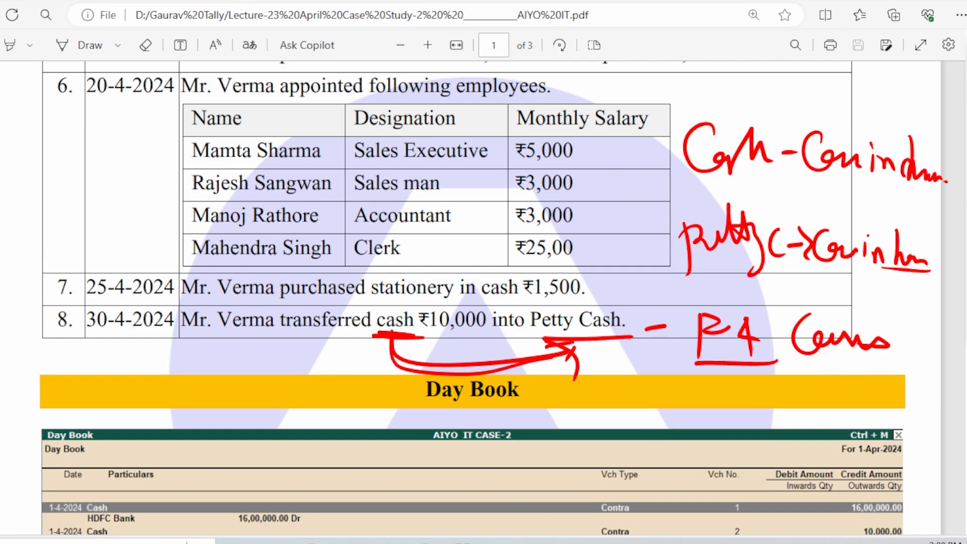
Switch to Tally.ERP 9 and start a Contra voucher crediting Cash with 10,000.
{"action": "key", "text": "alt+Tab"}
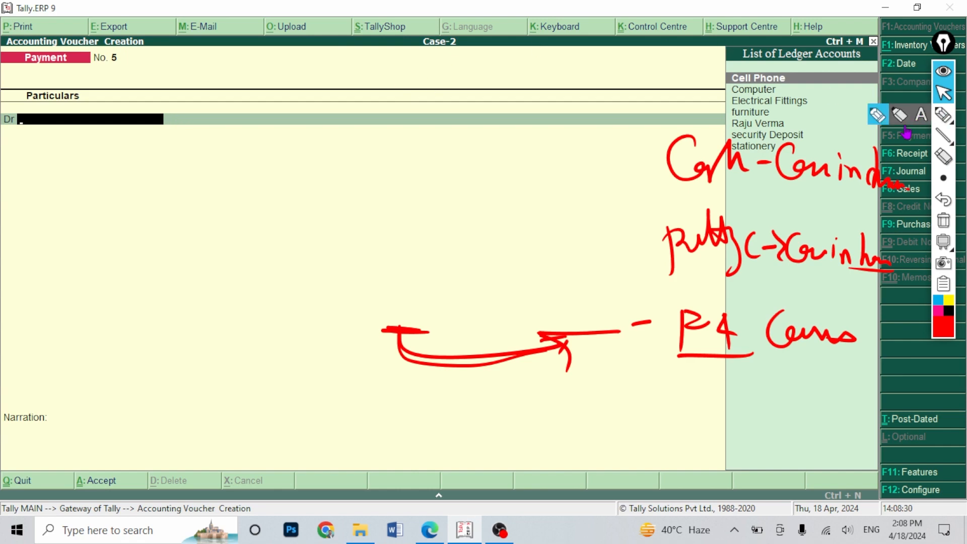
{"action": "left_click", "coordinate": [904, 118]}
{"action": "key", "text": "alt+c"}
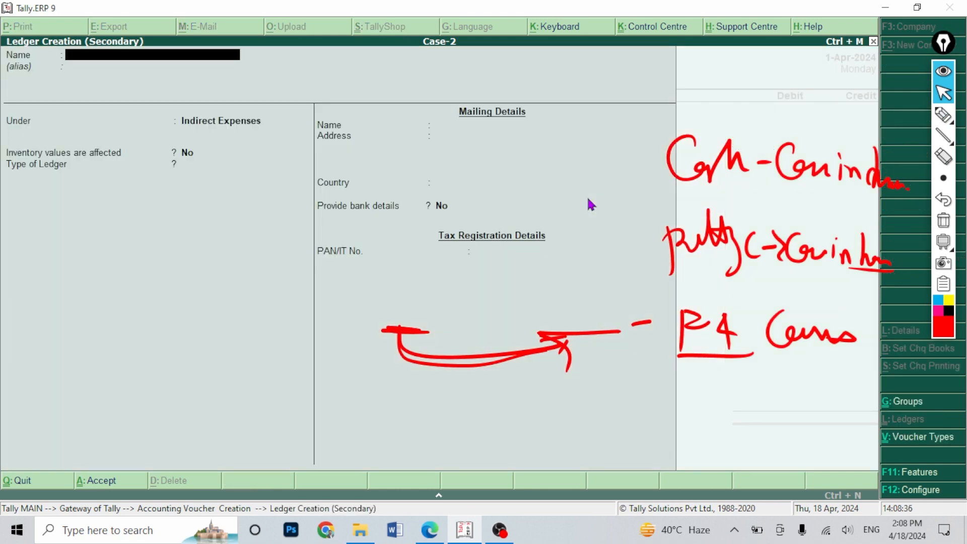
{"action": "key", "text": "Escape"}
{"action": "key", "text": "Return"}
{"action": "key", "text": "Return"}
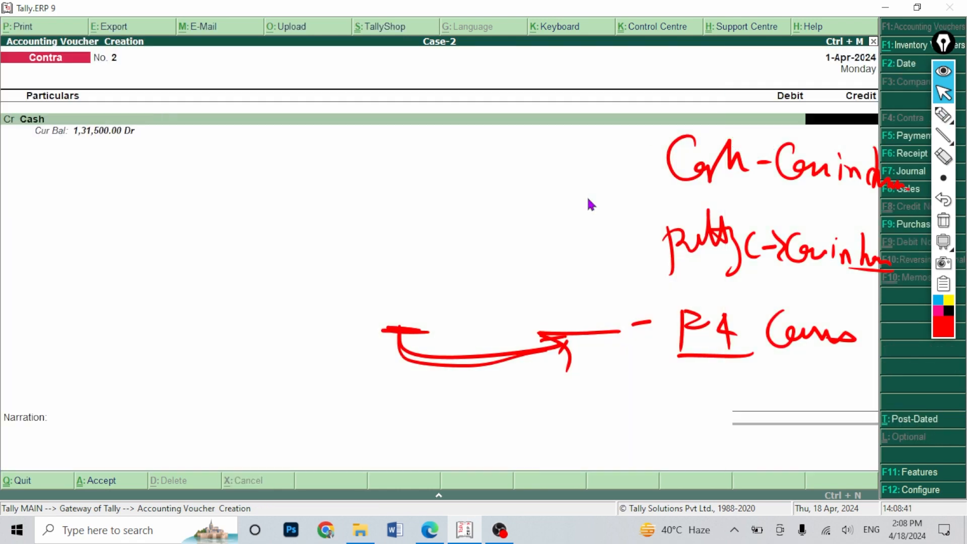
{"action": "key", "text": "Return"}
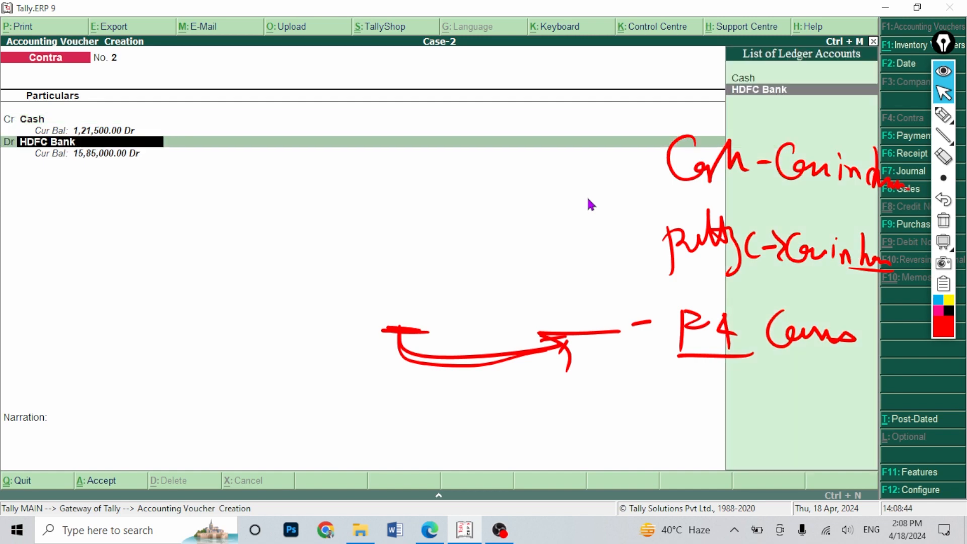
Create a Petty Cash ledger under Cash-in-Hand from the Contra voucher and debit it with 10,000.
{"action": "key", "text": "alt+c"}
{"action": "type", "text": "Petty"}
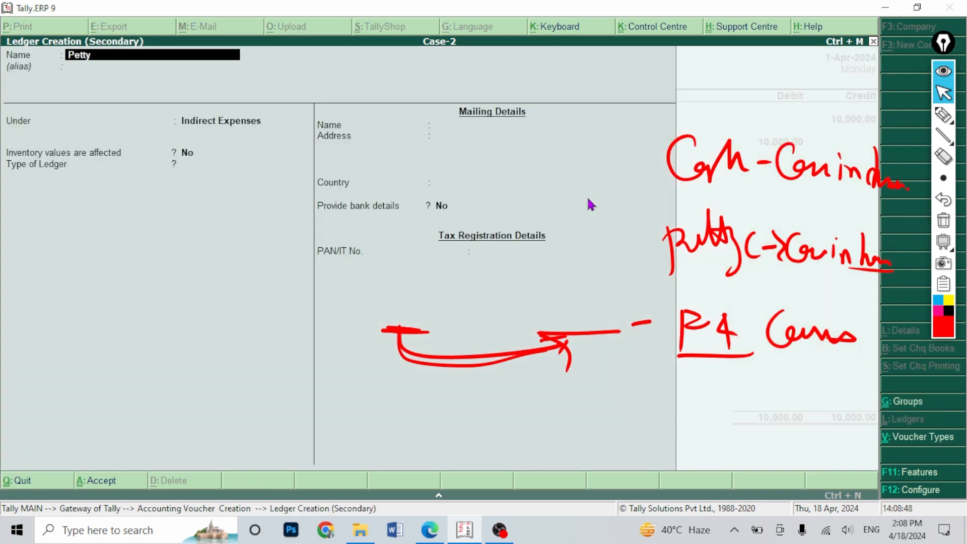
{"action": "type", "text": " Cash"}
{"action": "key", "text": "Return"}
{"action": "key", "text": "Return"}
{"action": "type", "text": "Ca"}
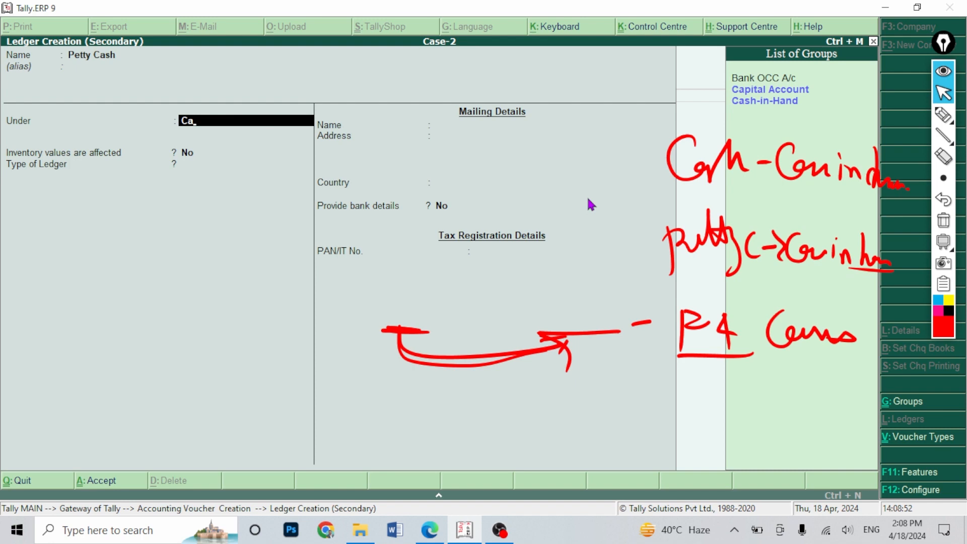
{"action": "type", "text": "s"}
{"action": "key", "text": "Return"}
{"action": "key", "text": "Return"}
{"action": "key", "text": "Return"}
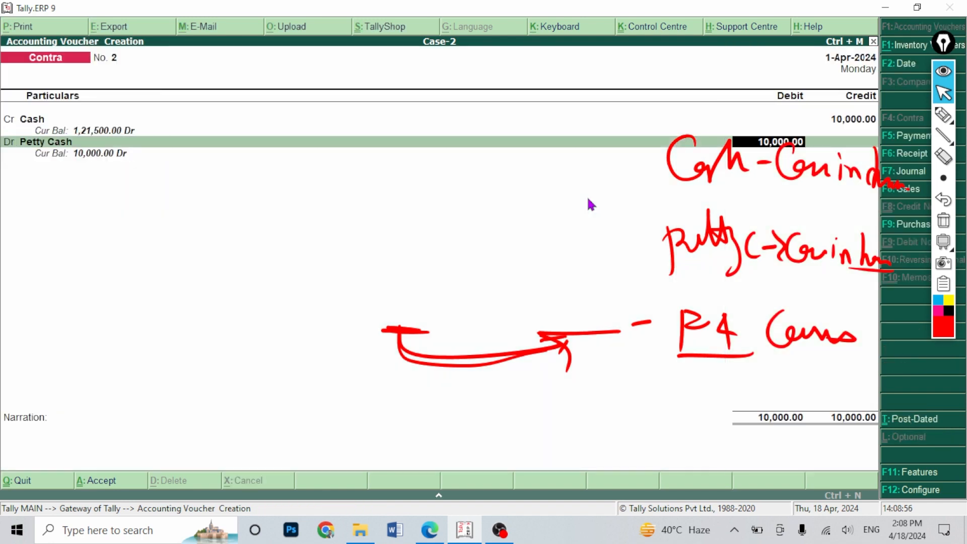
Clear the pen marks, save the Contra voucher without a narration and return to the Gateway of Tally.
{"action": "left_click", "coordinate": [943, 221]}
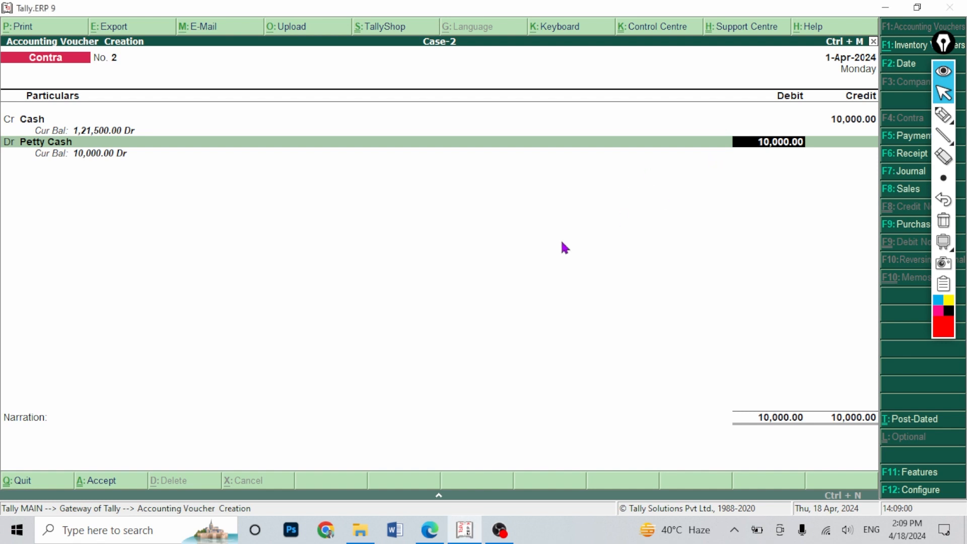
{"action": "key", "text": "Return"}
{"action": "key", "text": "Return"}
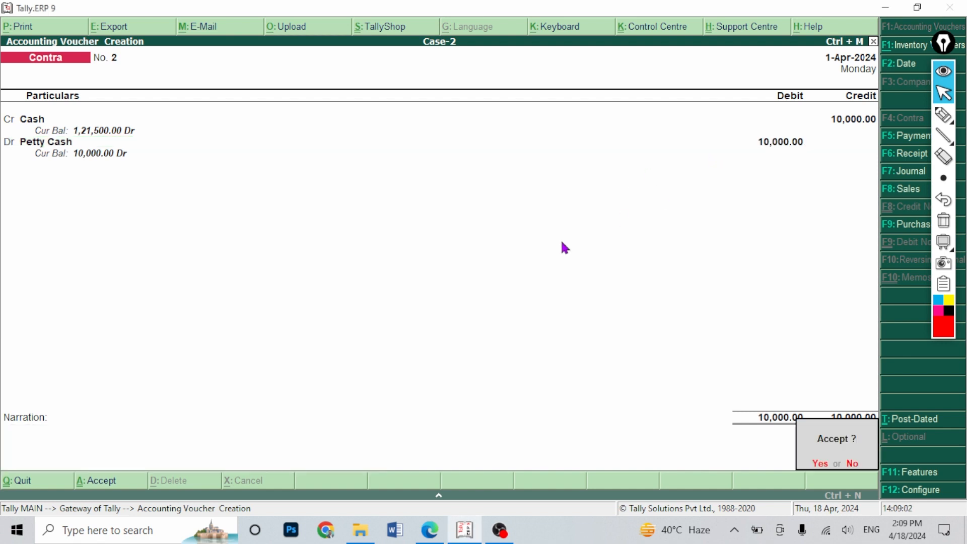
{"action": "key", "text": "y"}
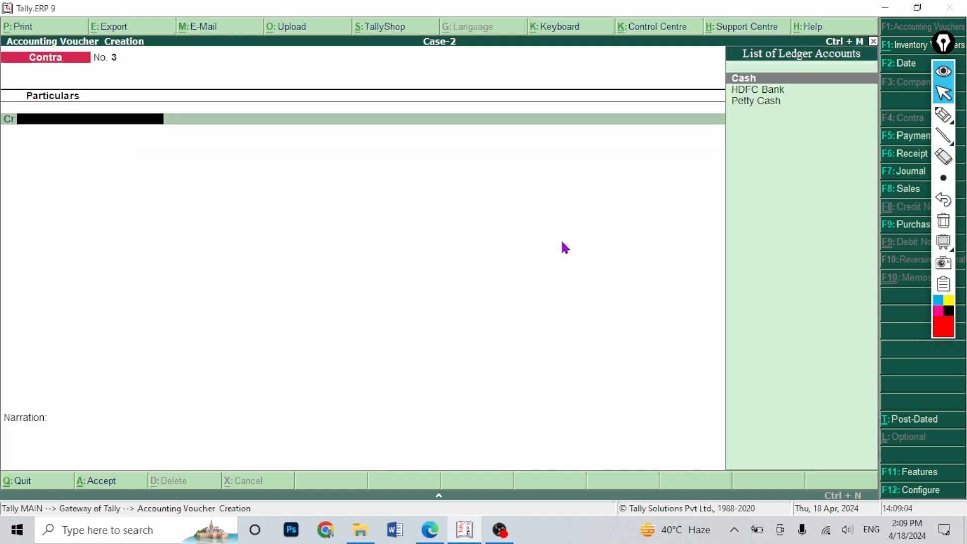
{"action": "key", "text": "Escape"}
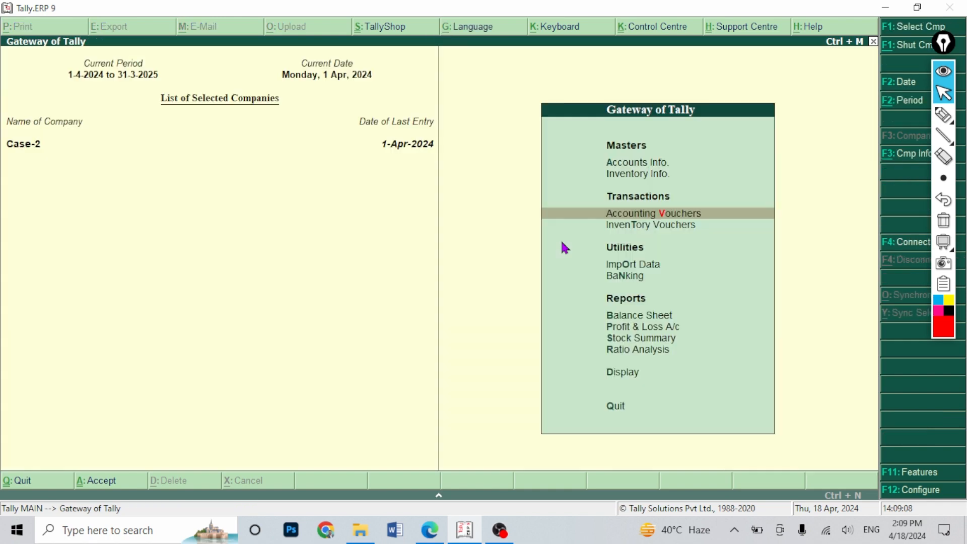
Check the transactions in the exercise PDF in Edge against the detailed Day Book of Case-2 in Tally.ERP 9.
{"action": "left_click", "coordinate": [430, 530]}
{"action": "scroll", "coordinate": [374, 334], "scroll_direction": "down", "scroll_amount": 2}
{"action": "scroll", "coordinate": [379, 316], "scroll_direction": "up", "scroll_amount": 8}
{"action": "scroll", "coordinate": [453, 428], "scroll_direction": "down", "scroll_amount": 12}
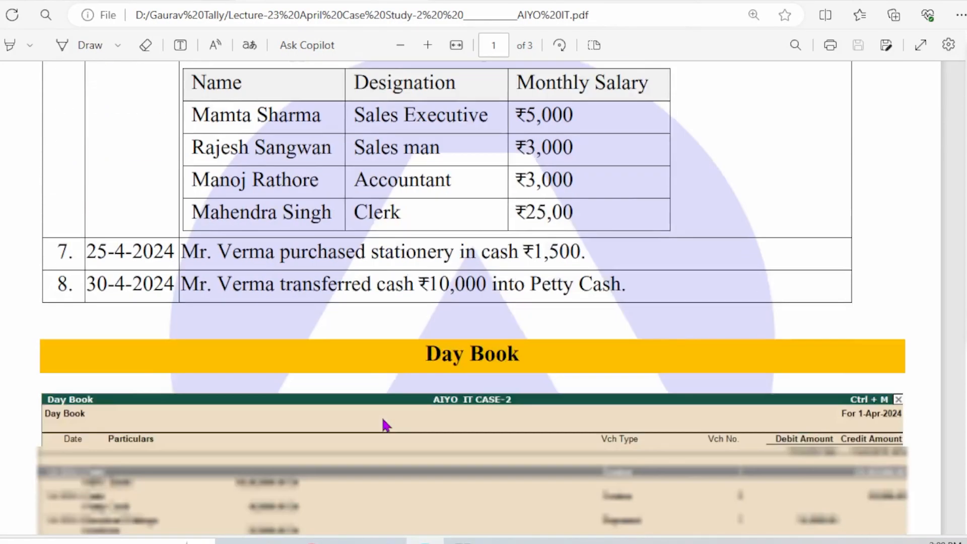
{"action": "left_click", "coordinate": [465, 530]}
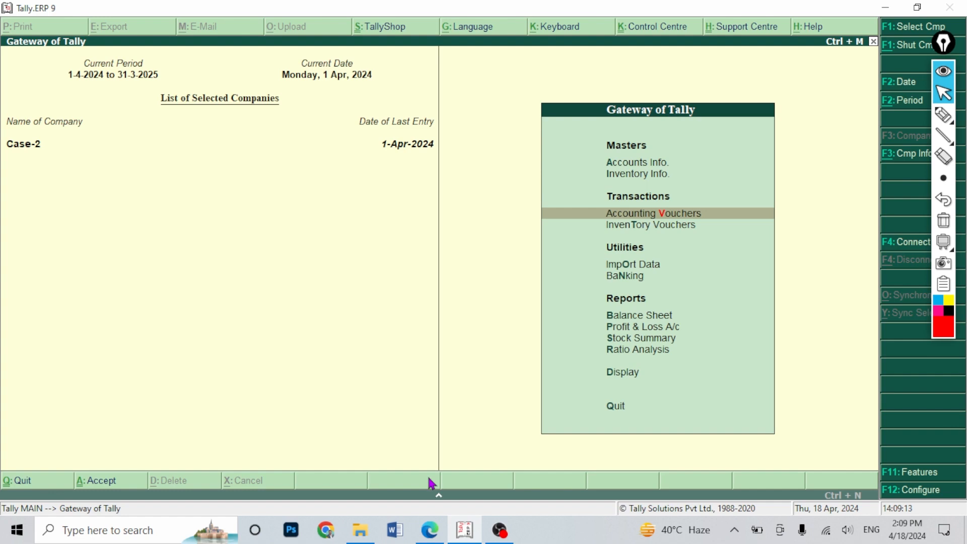
{"action": "key", "text": "d"}
{"action": "key", "text": "d"}
{"action": "key", "text": "alt+F1"}
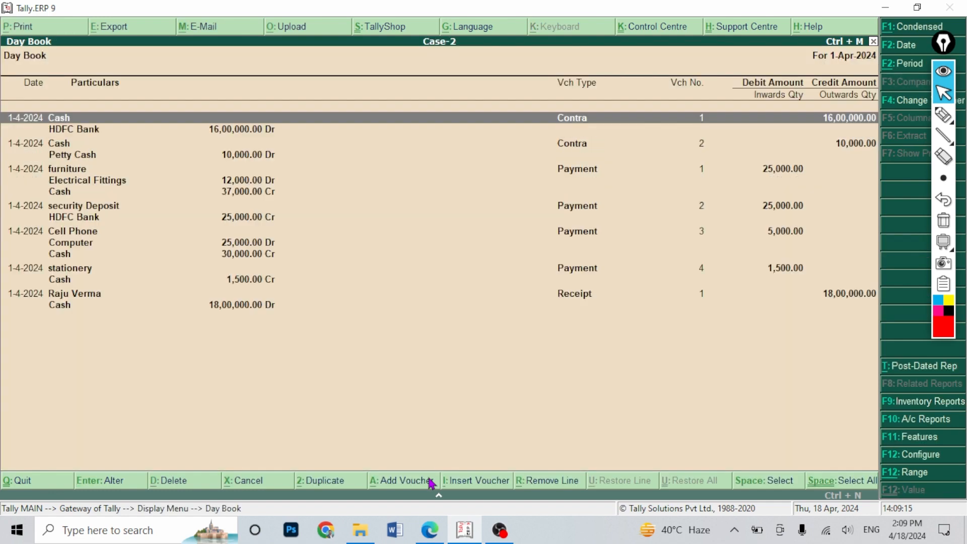
{"action": "key", "text": "Escape"}
{"action": "key", "text": "Escape"}
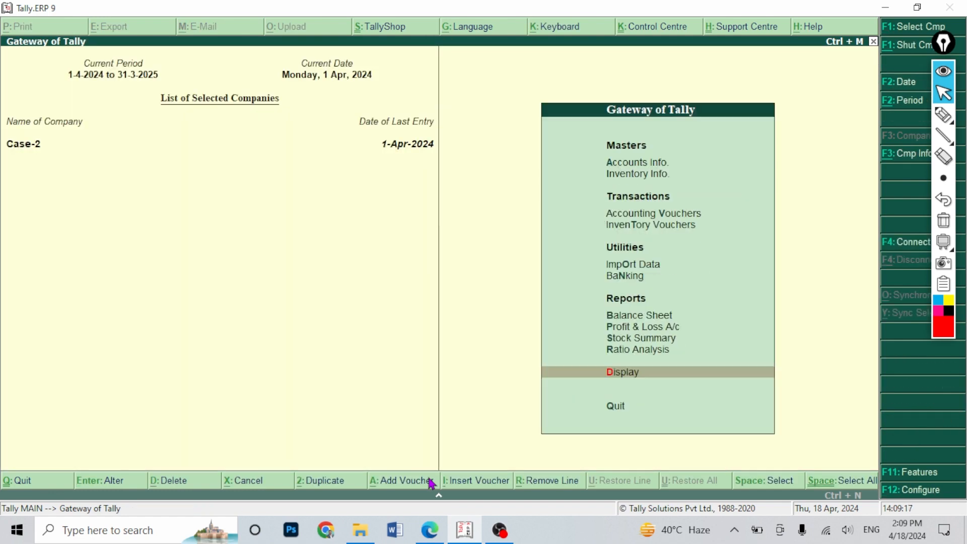
Display the Trial Balance of Case-2 in detailed form.
{"action": "key", "text": "d"}
{"action": "key", "text": "t"}
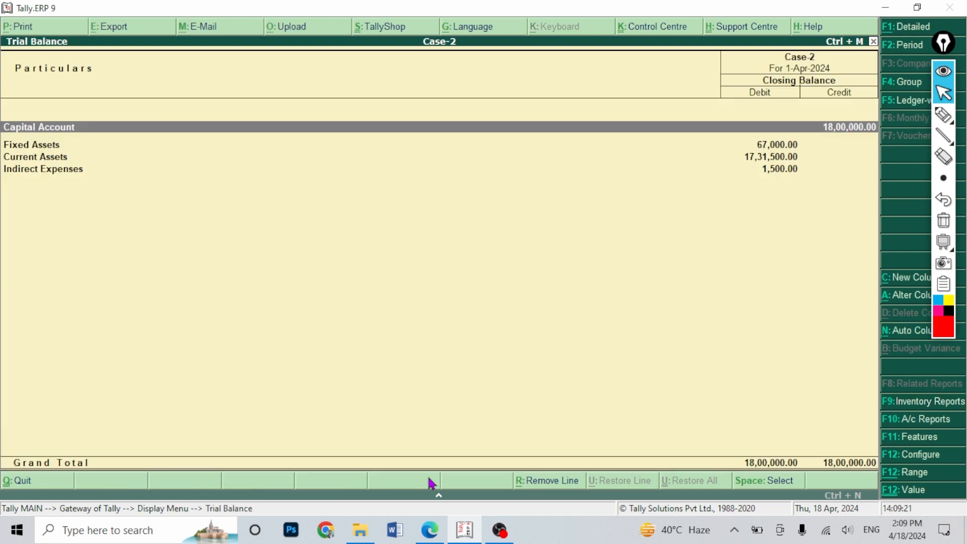
{"action": "key", "text": "alt+F1"}
Examine the Cash-in-Hand group summary and its Petty Cash ledger from the Trial Balance, and return to the Gateway of Tally.
{"action": "key", "text": "Down"}
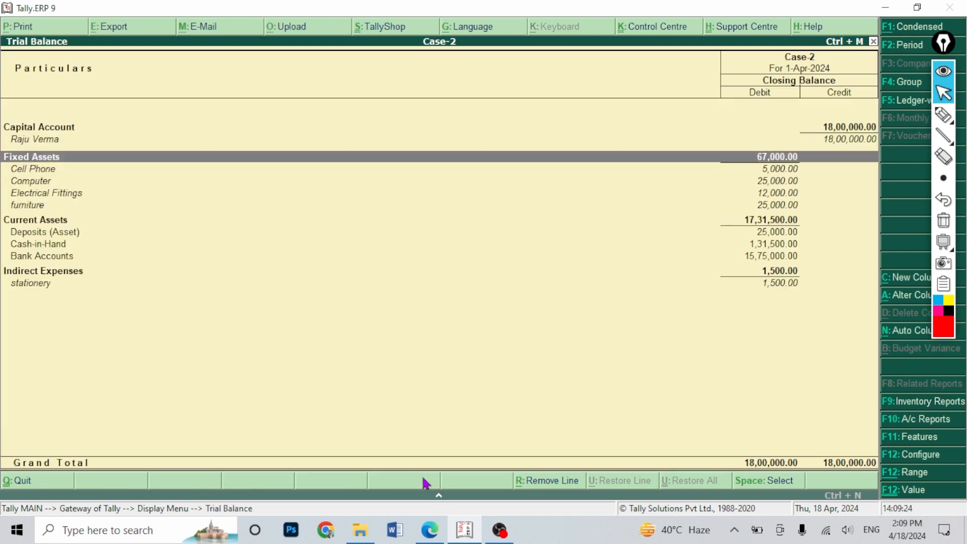
{"action": "key", "text": "Down"}
{"action": "key", "text": "Down"}
{"action": "key", "text": "Down"}
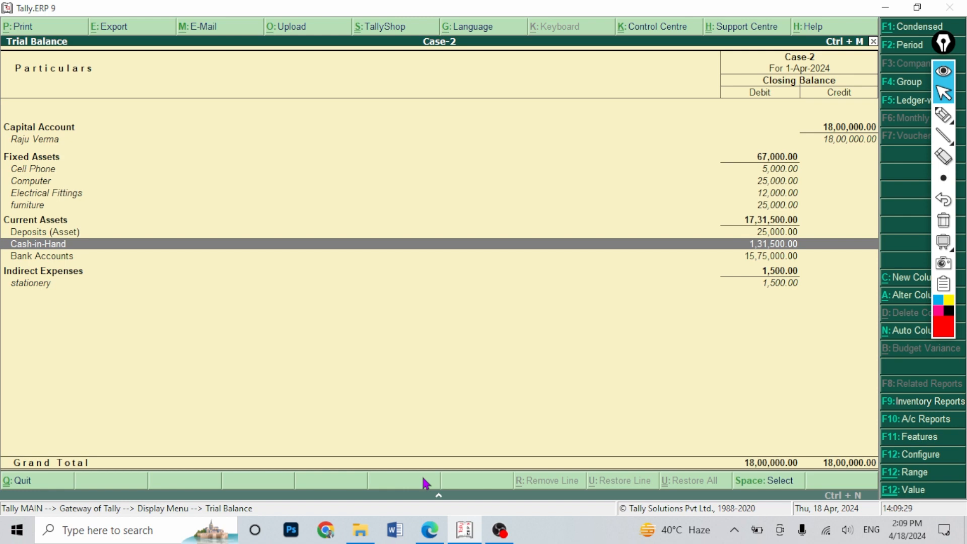
{"action": "key", "text": "Return"}
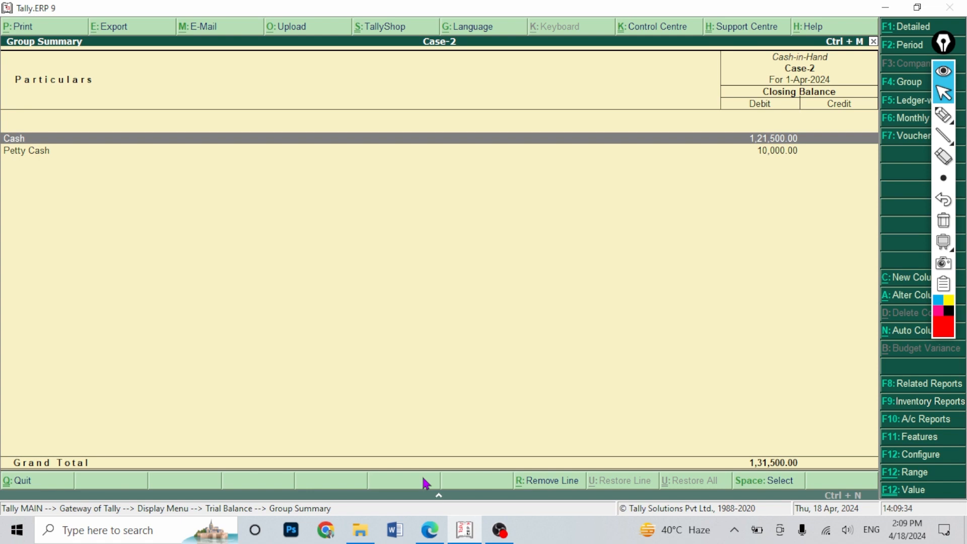
{"action": "key", "text": "Down"}
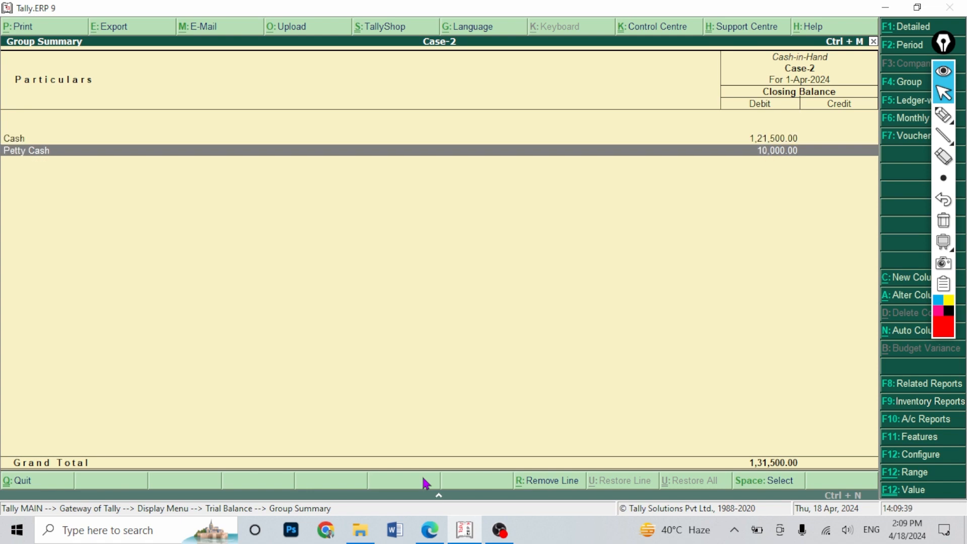
{"action": "key", "text": "Return"}
{"action": "key", "text": "Escape"}
{"action": "key", "text": "Escape"}
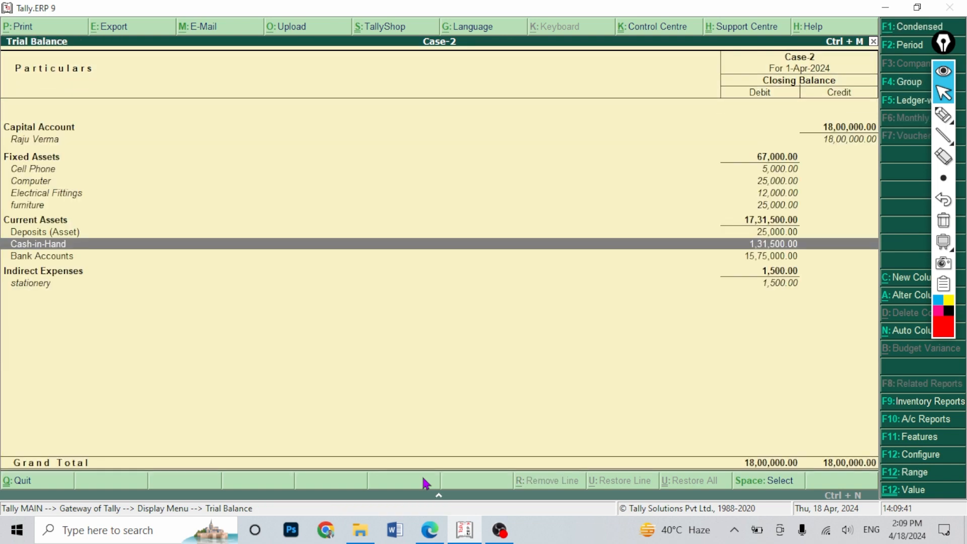
{"action": "key", "text": "Escape"}
{"action": "key", "text": "Escape"}
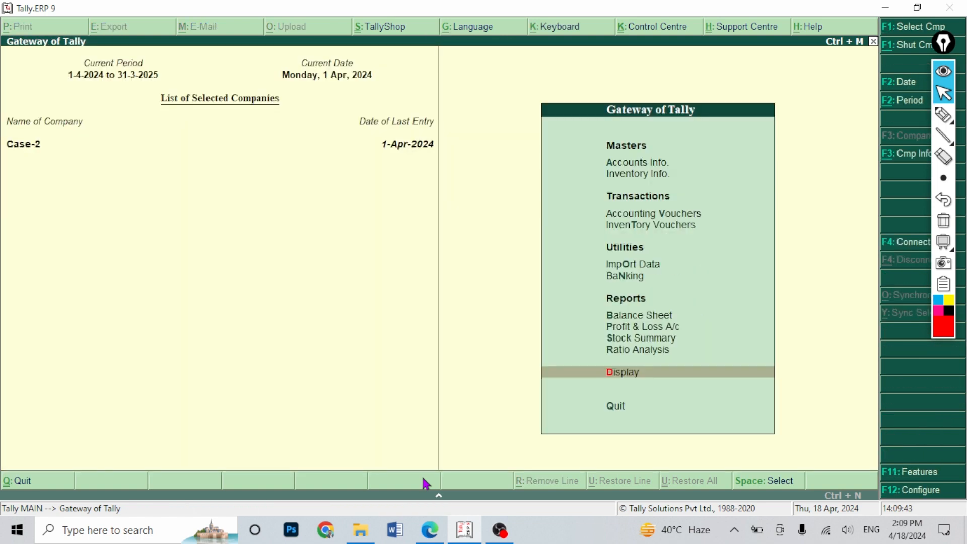
Display the Balance Sheet of Case-2 in detailed form.
{"action": "left_click", "coordinate": [430, 530]}
{"action": "left_click", "coordinate": [422, 531]}
{"action": "key", "text": "Up"}
{"action": "key", "text": "Up"}
{"action": "key", "text": "Up"}
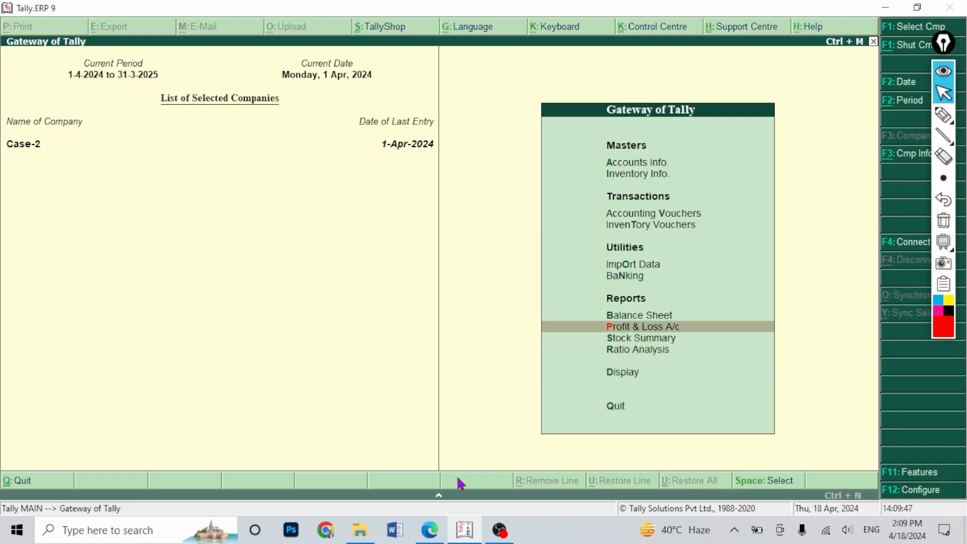
{"action": "key", "text": "Up"}
{"action": "key", "text": "Return"}
{"action": "key", "text": "alt+F1"}
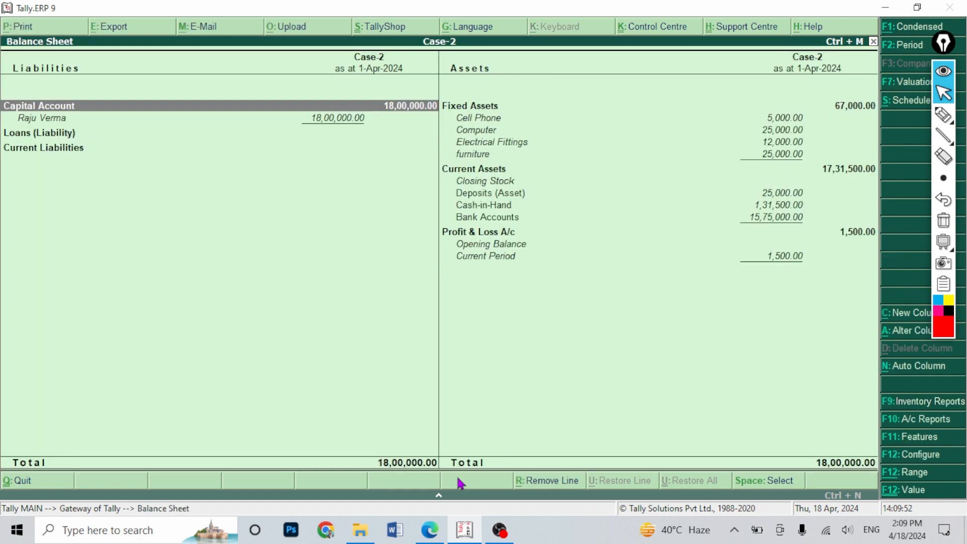
View the Profit & Loss A/c of Case-2 in detailed form and return to the Gateway of Tally.
{"action": "key", "text": "Escape"}
{"action": "key", "text": "Down"}
{"action": "key", "text": "Return"}
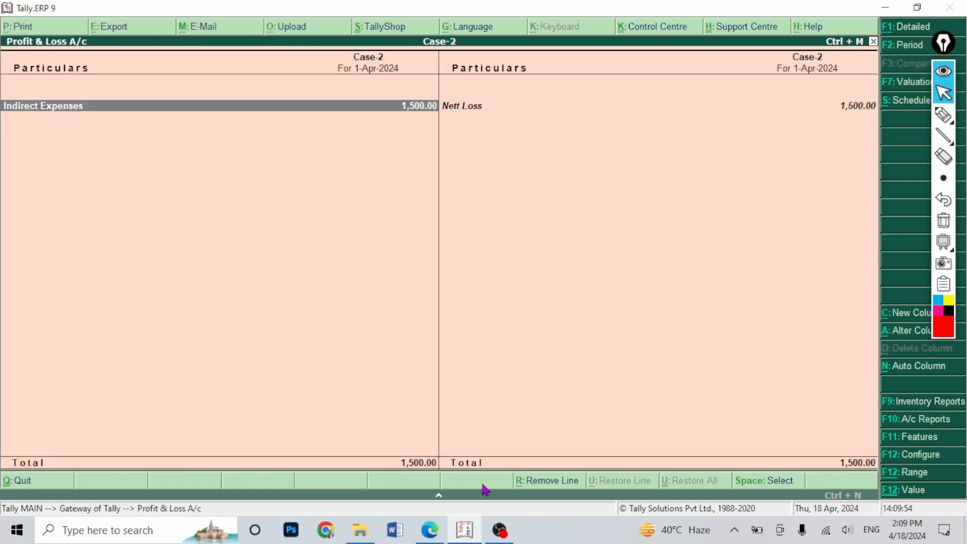
{"action": "key", "text": "super"}
{"action": "key", "text": "Escape"}
{"action": "key", "text": "alt+F1"}
{"action": "key", "text": "Escape"}
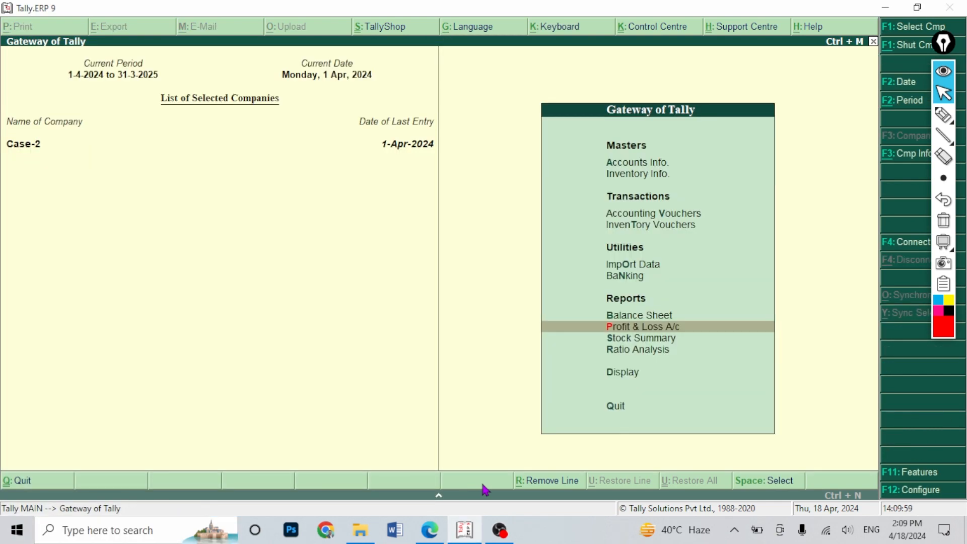
Switch to the Case-Study-2 PDF in Edge to view its sample Day Book.
{"action": "left_click", "coordinate": [427, 534]}
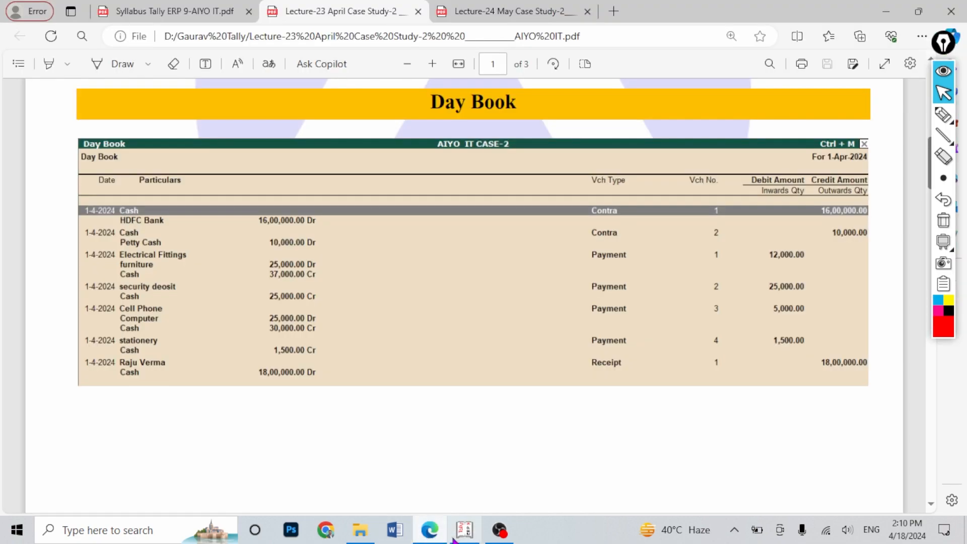